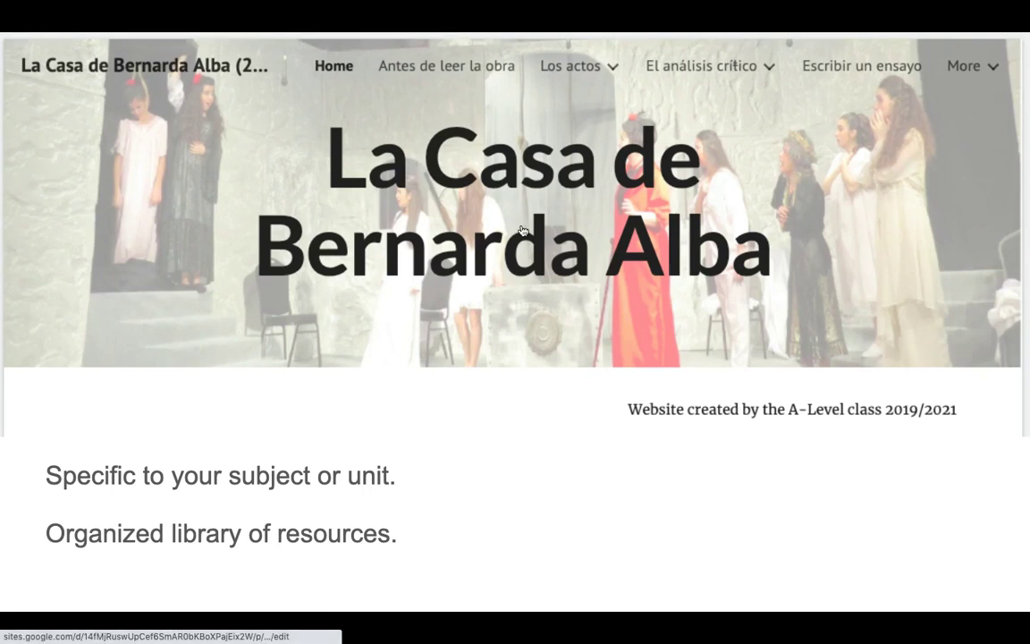
# - Open the La Casa de Bernarda Alba site in the Google Sites editor and examine its navigation menus, themes and page list
pyautogui.click(428, 222)
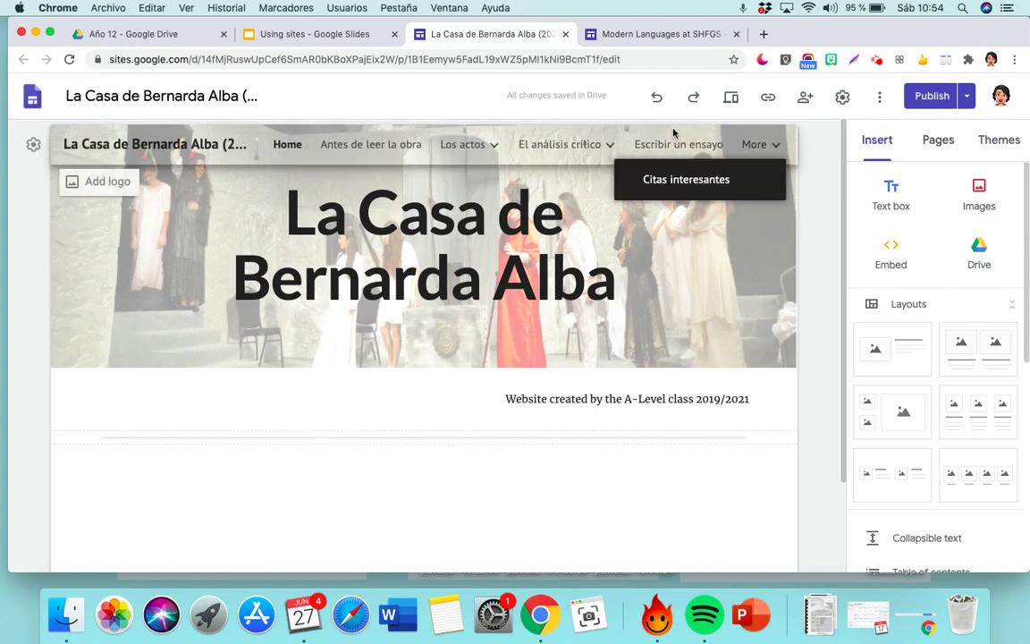
pyautogui.moveTo(555, 146)
pyautogui.moveTo(456, 145)
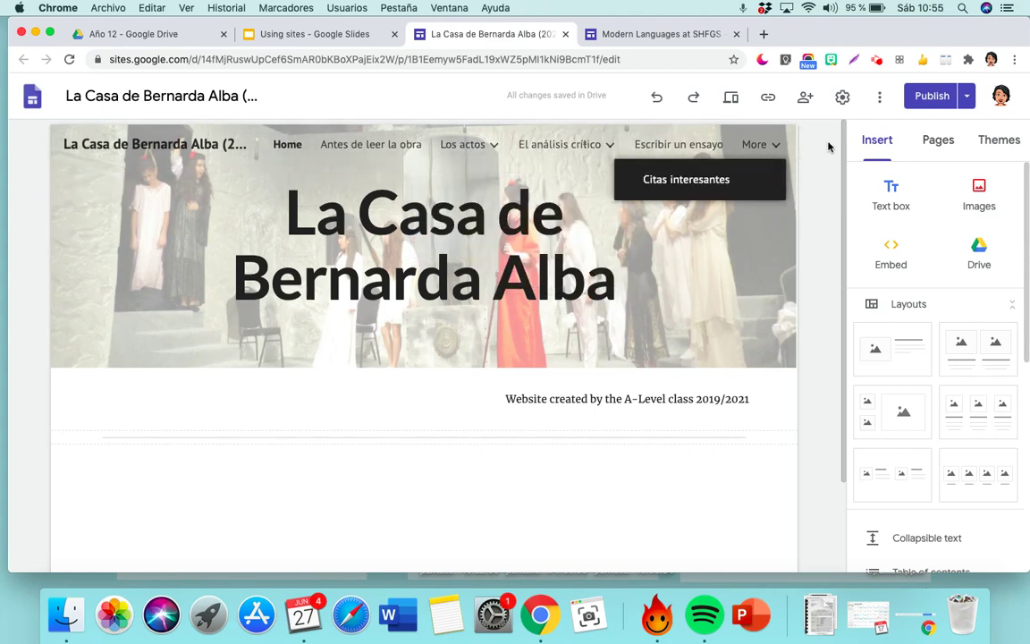
pyautogui.click(1010, 143)
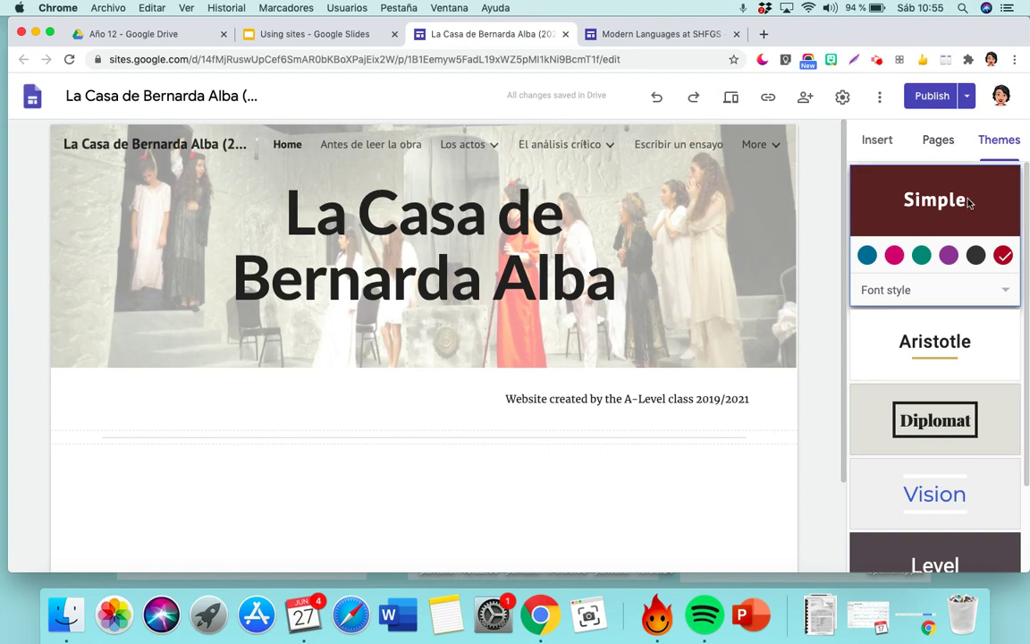
pyautogui.click(946, 143)
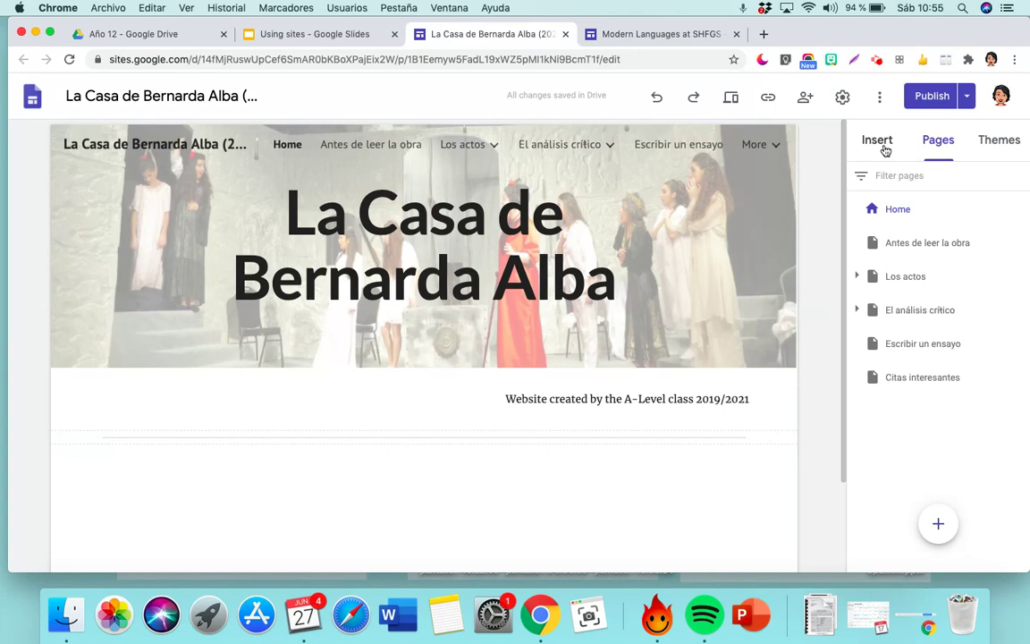
pyautogui.scroll(-2, 393, 493)
pyautogui.scroll(2, 394, 493)
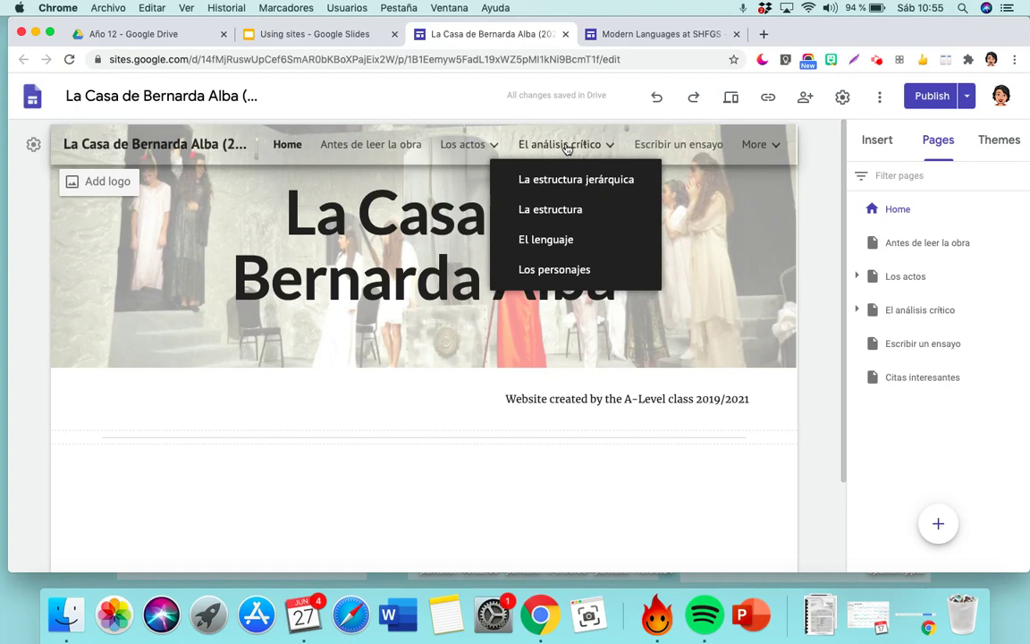
pyautogui.moveTo(776, 147)
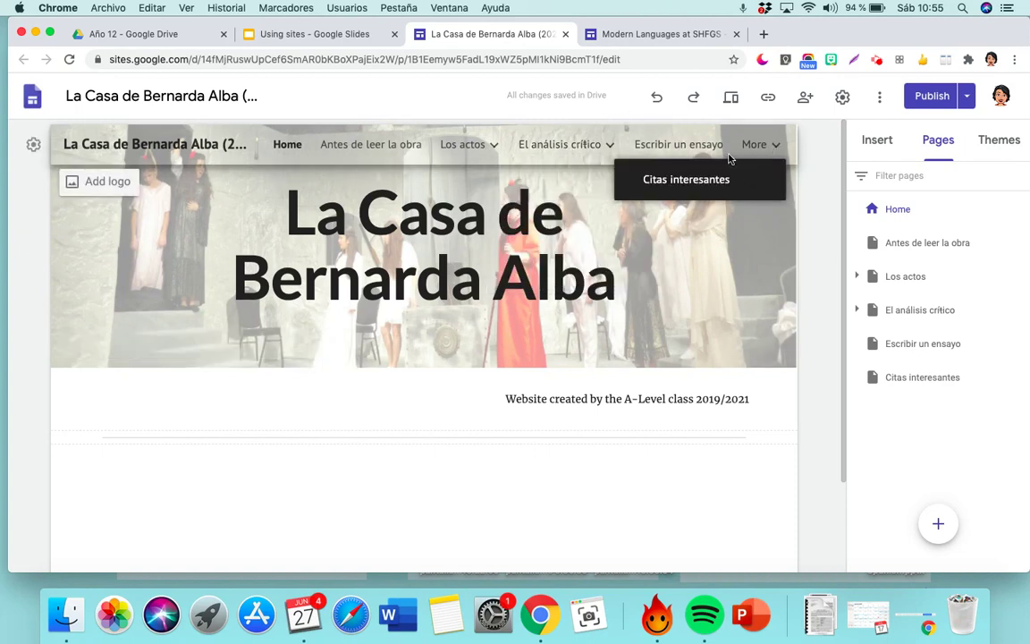
pyautogui.moveTo(614, 138)
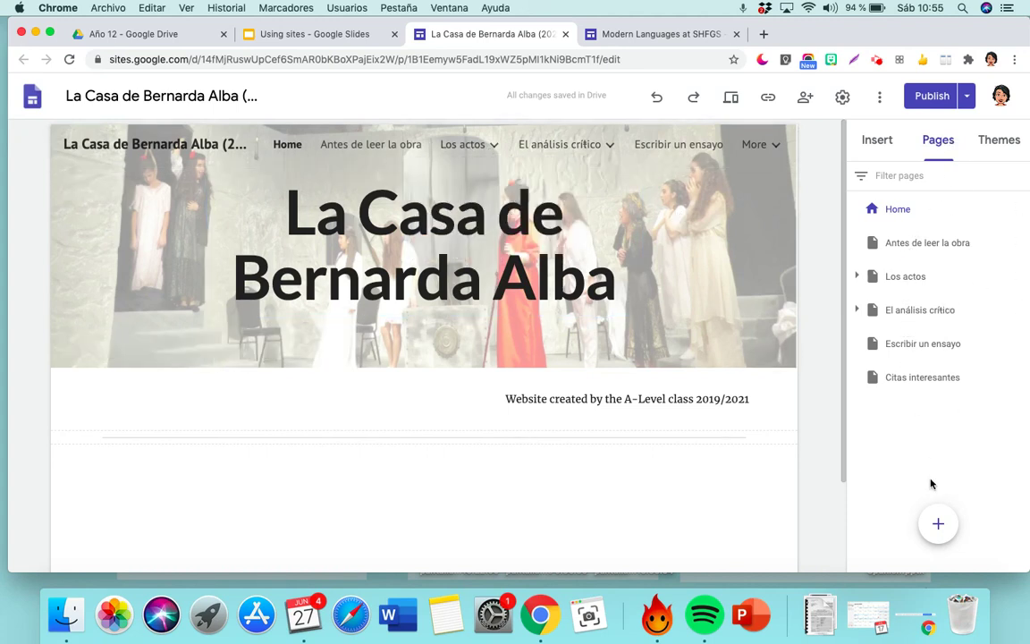
# - Add a new page named Simbolismo to the site
pyautogui.moveTo(938, 524)
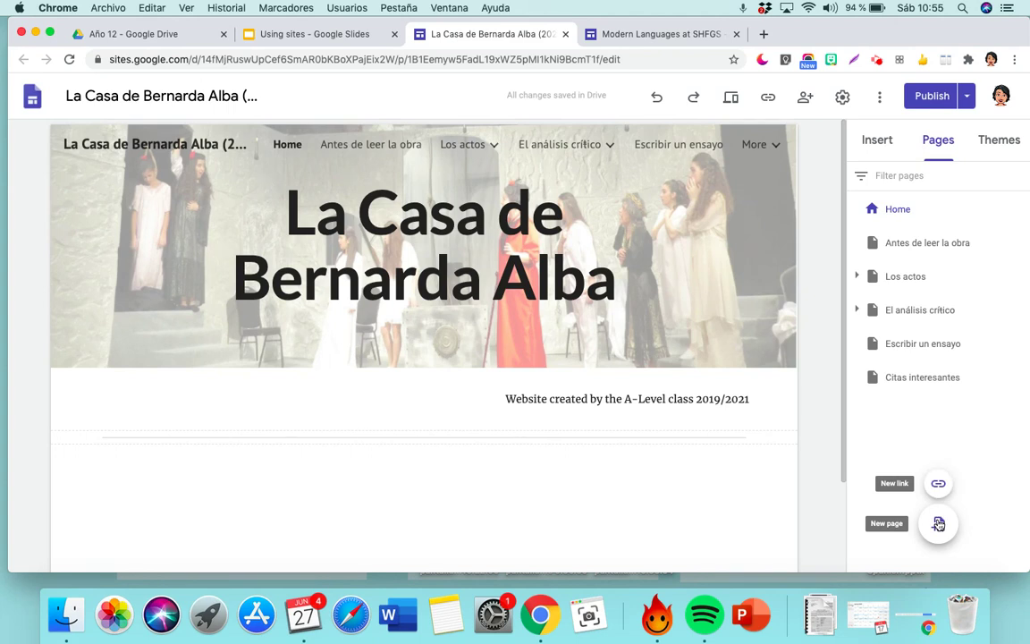
pyautogui.click(938, 524)
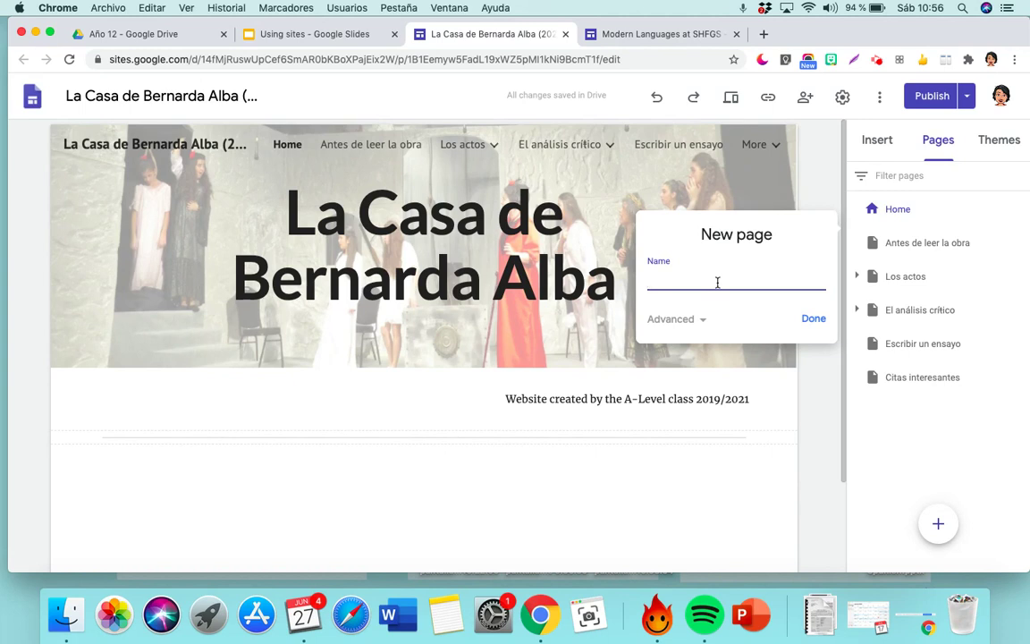
pyautogui.write('Simbolismo')
pyautogui.click(814, 319)
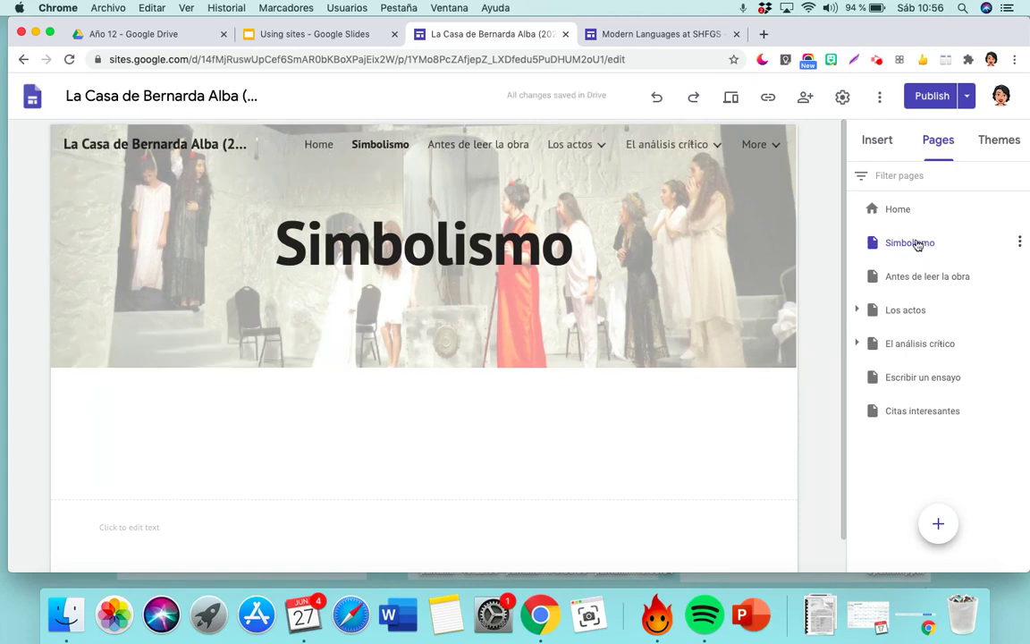
# - Nest the Simbolismo page under El análisis crítico and place it first among the subpages
pyautogui.moveTo(917, 245); pyautogui.dragTo(936, 345)
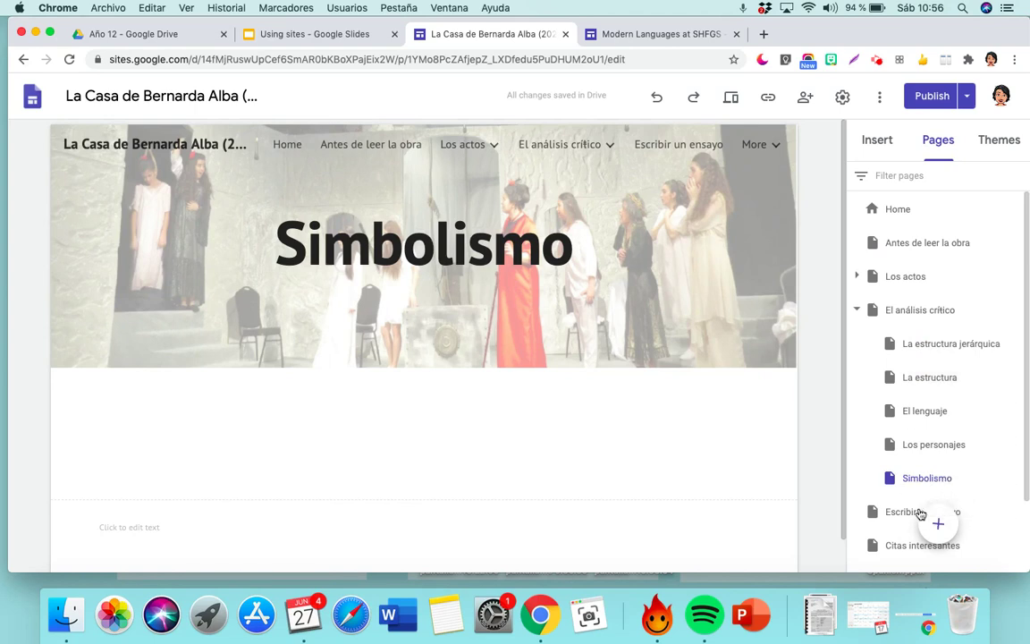
pyautogui.scroll(-2, 909, 382)
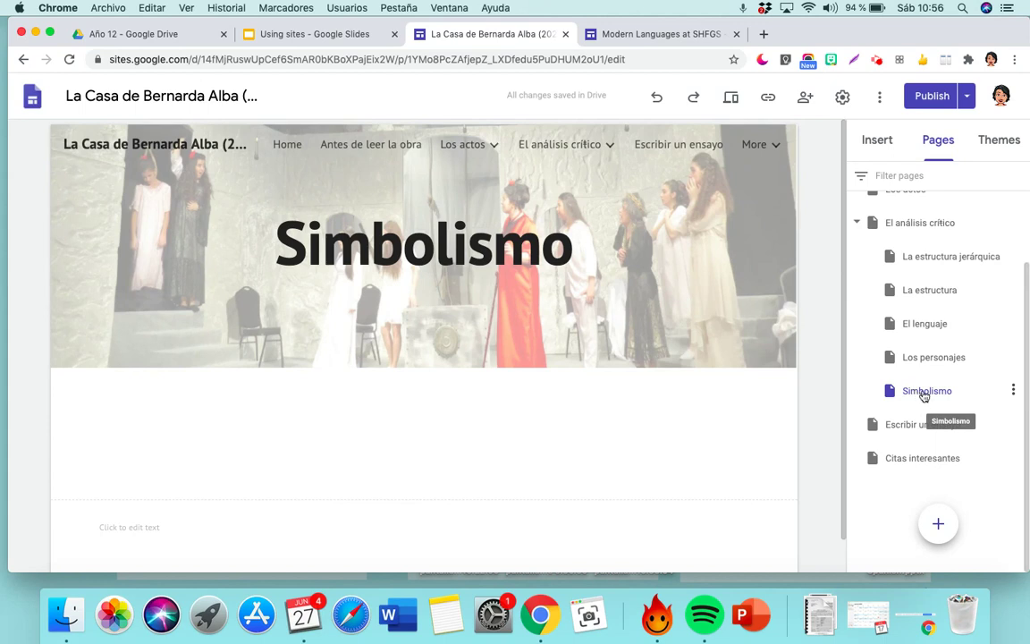
pyautogui.moveTo(925, 394); pyautogui.dragTo(934, 224)
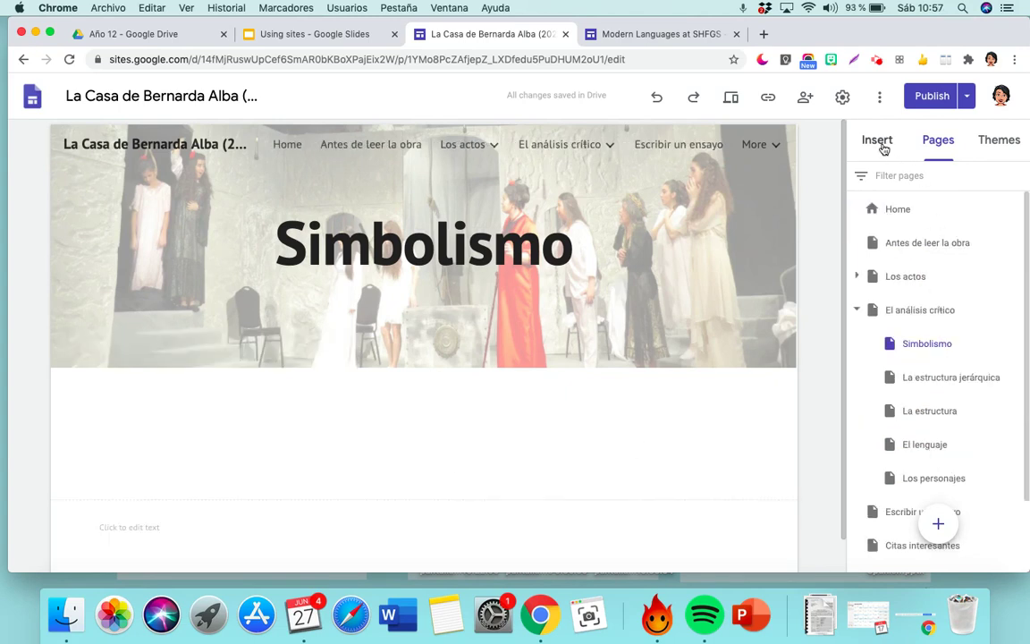
# - Insert the layout with one image placeholder beside a heading and text block on the Simbolismo page
pyautogui.click(881, 144)
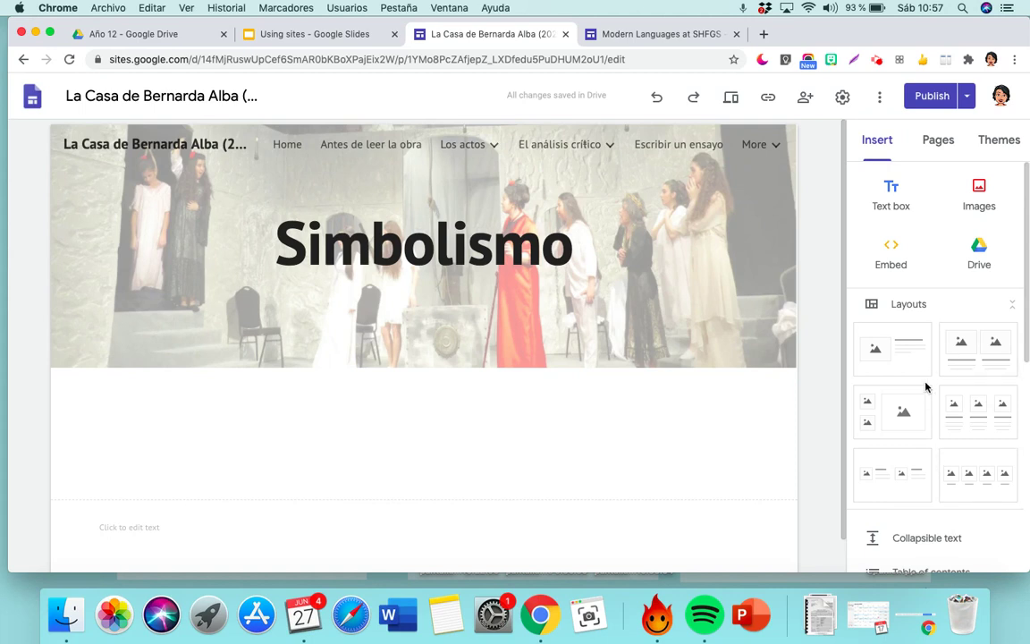
pyautogui.click(890, 360)
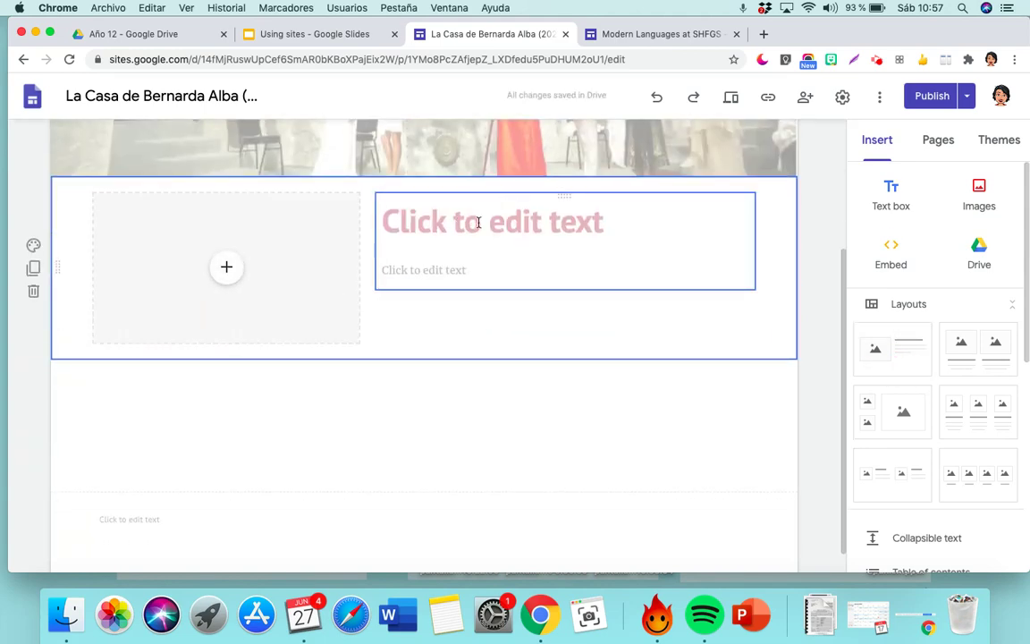
pyautogui.click(479, 223)
# - Choose to fill the layout's image placeholder with a Drive file and search Drive for "simbolismo"
pyautogui.click(224, 269)
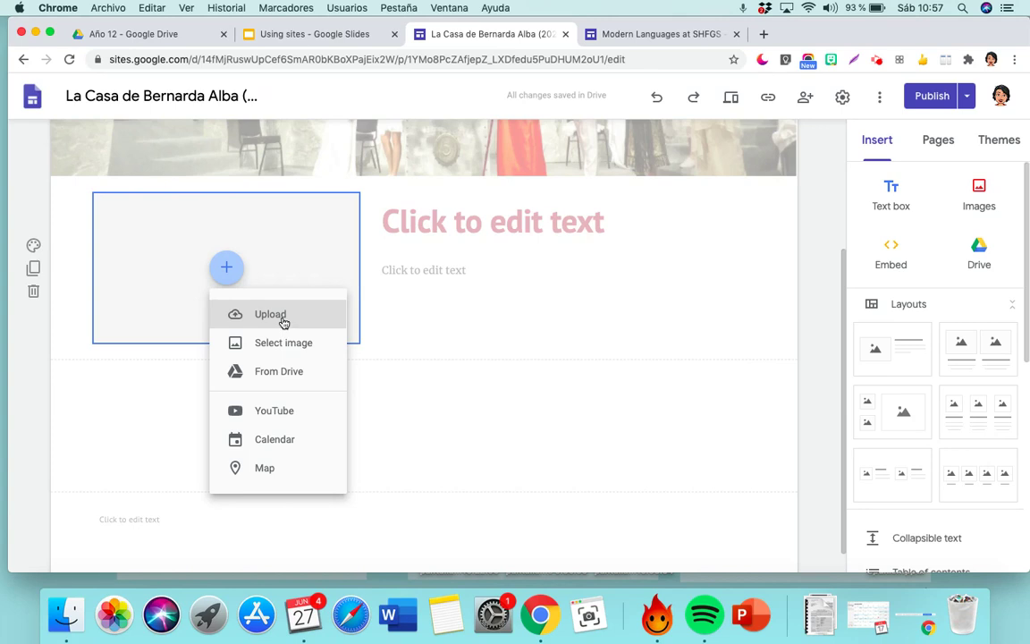
pyautogui.click(287, 379)
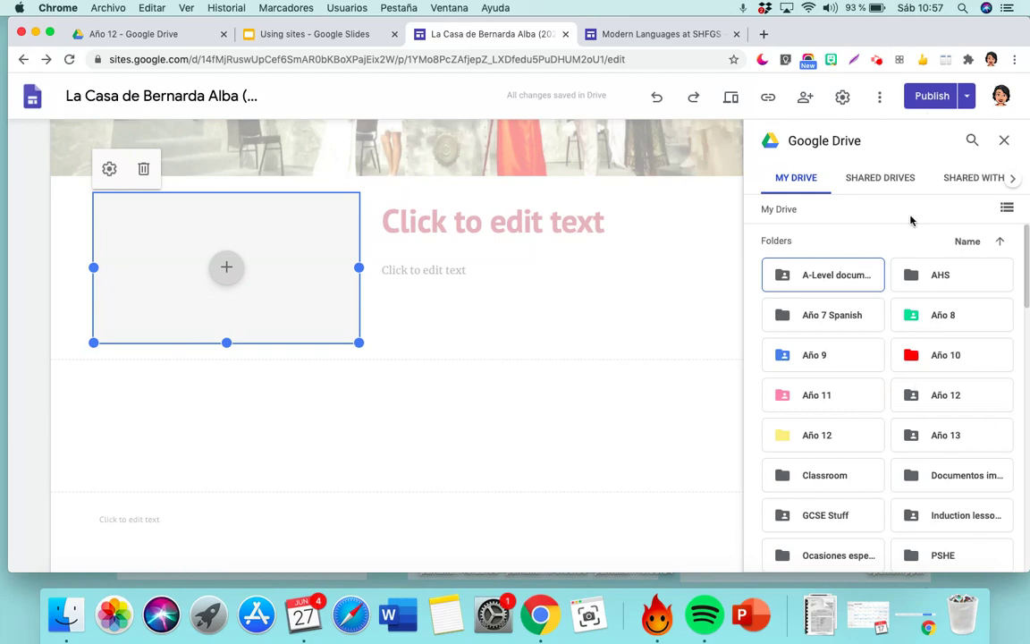
pyautogui.click(972, 142)
pyautogui.write('simbolismo')
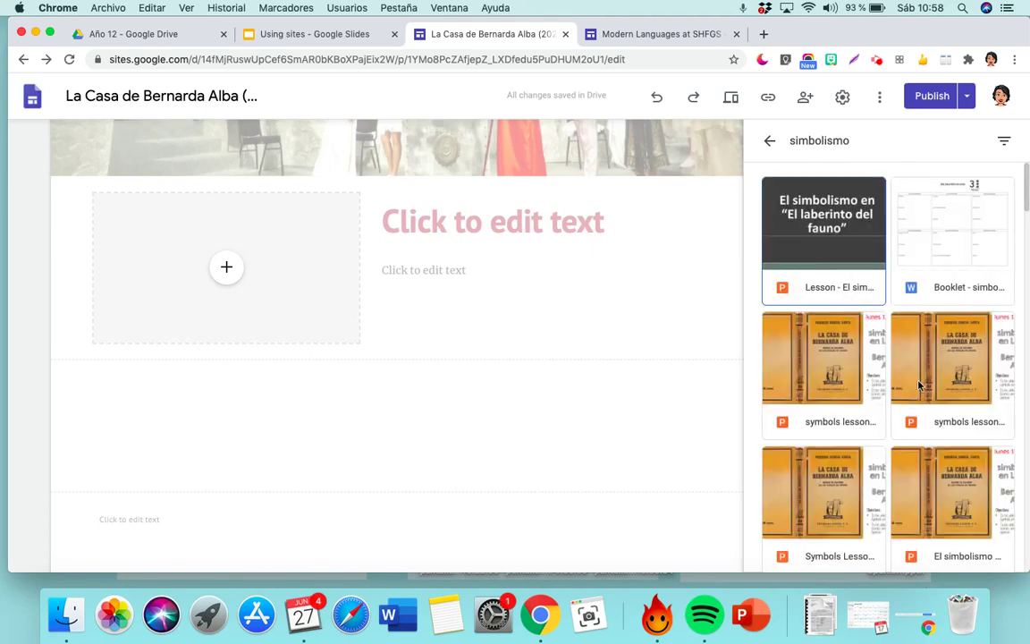
# - Find the Google Slides version of the Símbolos LCdBA presentation in the results and insert it into the placeholder
pyautogui.scroll(-3, 878, 414)
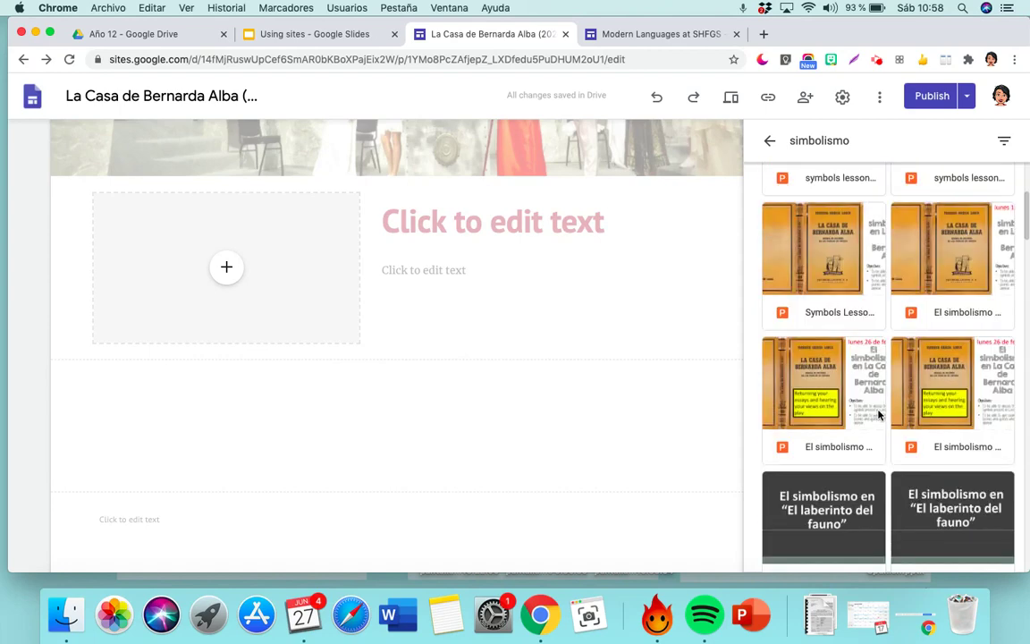
pyautogui.scroll(-3, 879, 414)
pyautogui.scroll(-2, 879, 414)
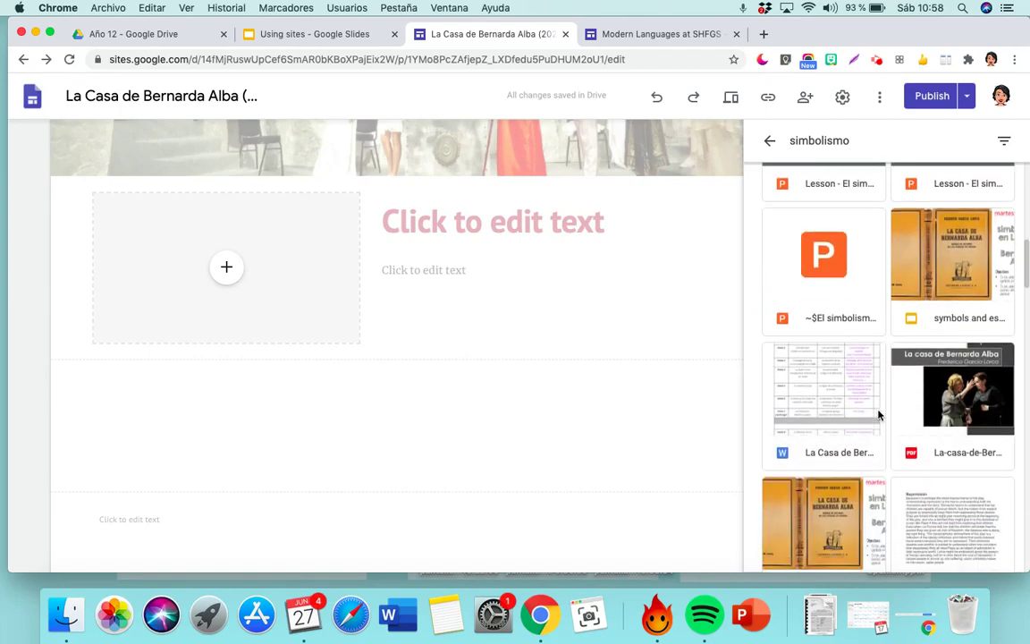
pyautogui.scroll(1, 937, 438)
pyautogui.scroll(5, 937, 443)
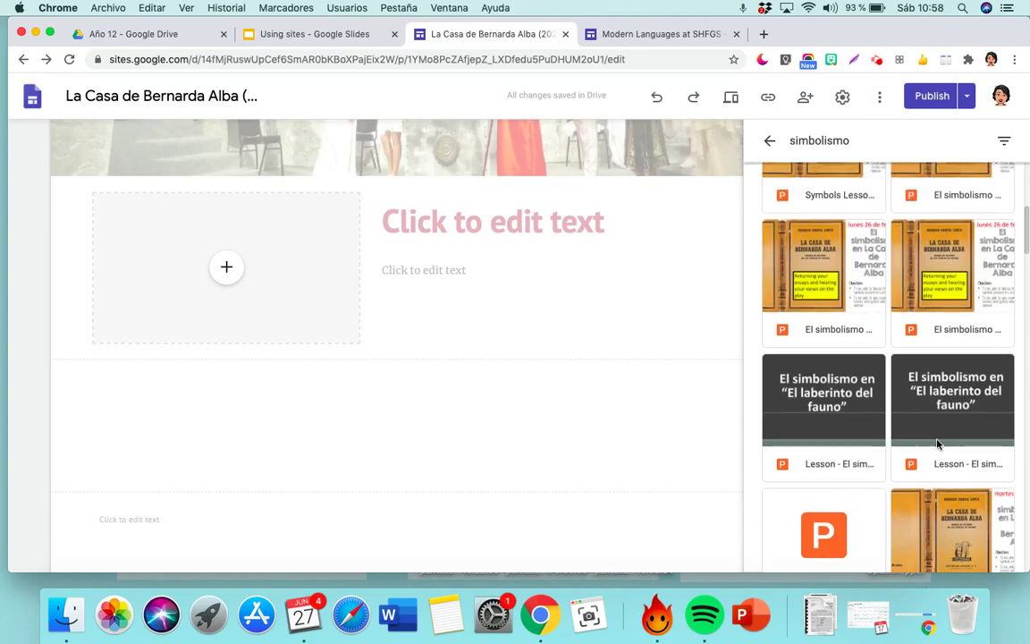
pyautogui.scroll(-3, 872, 378)
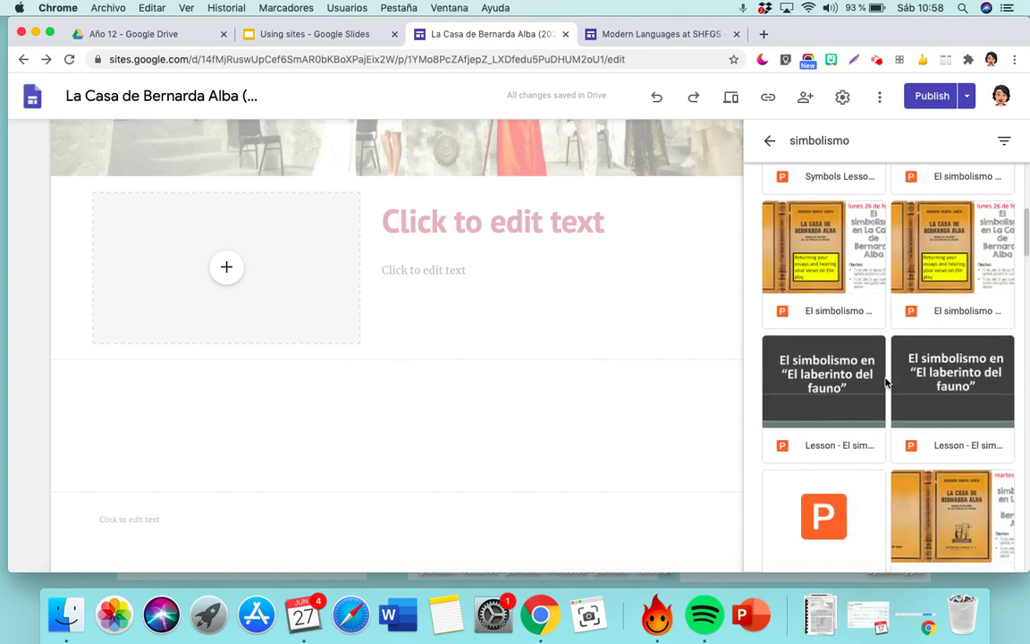
pyautogui.click(960, 371)
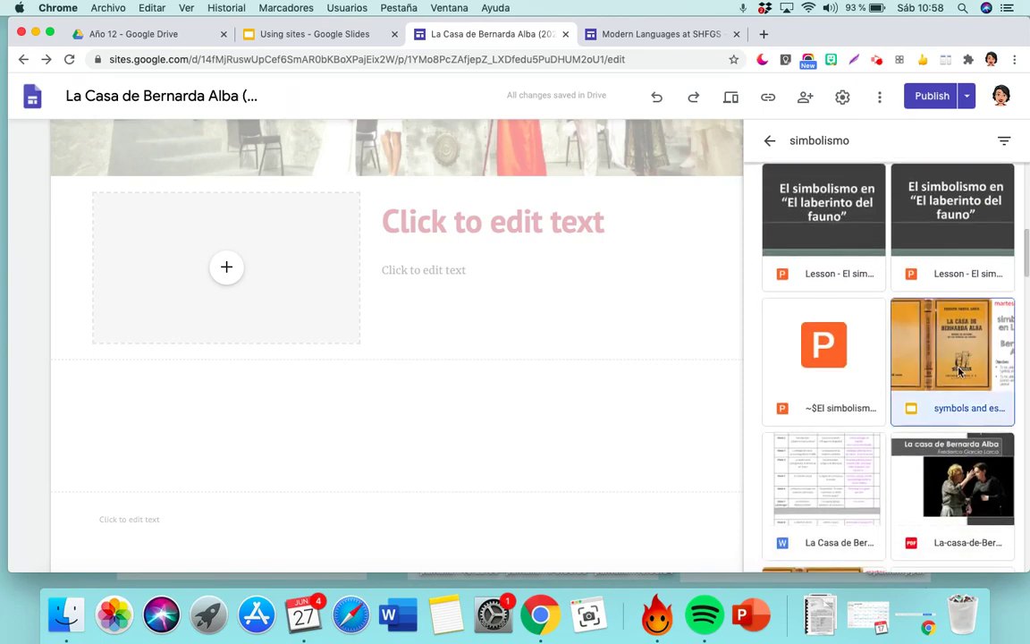
pyautogui.scroll(-3, 913, 430)
pyautogui.scroll(2, 914, 431)
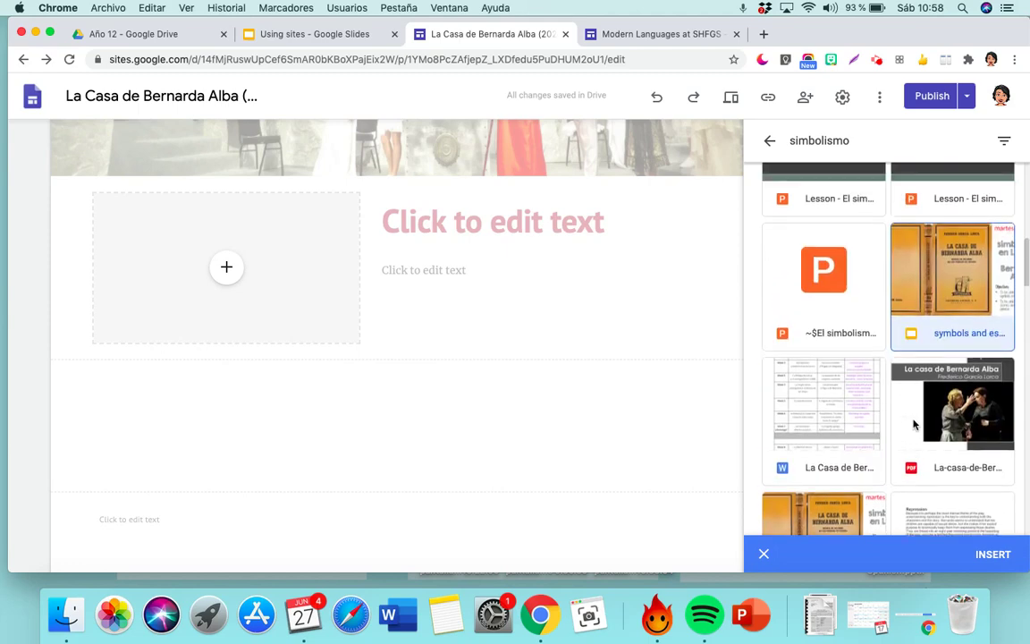
pyautogui.scroll(-4, 859, 384)
pyautogui.scroll(-3, 845, 378)
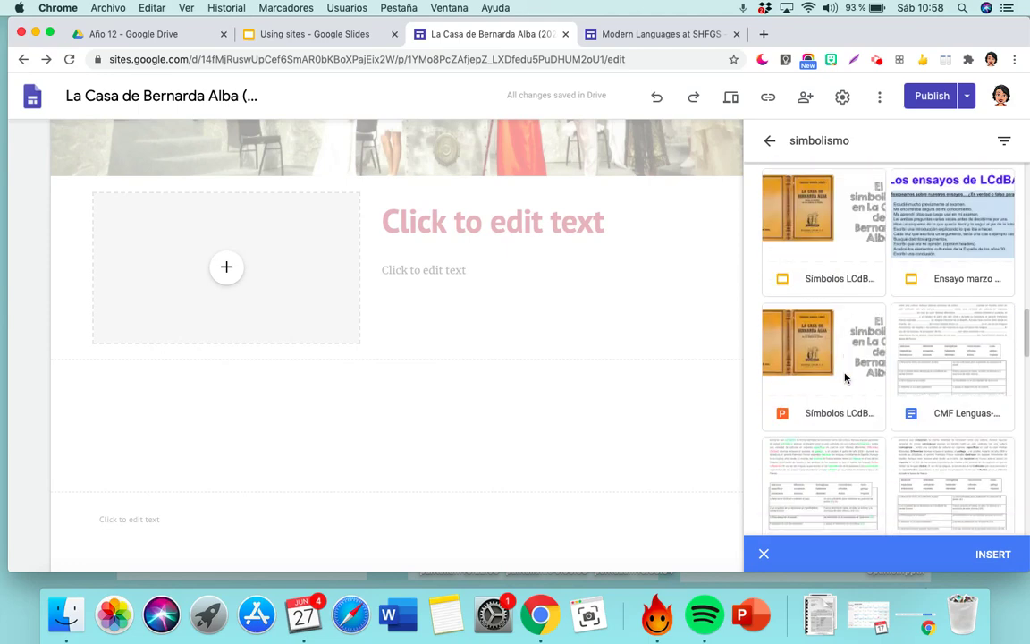
pyautogui.click(838, 219)
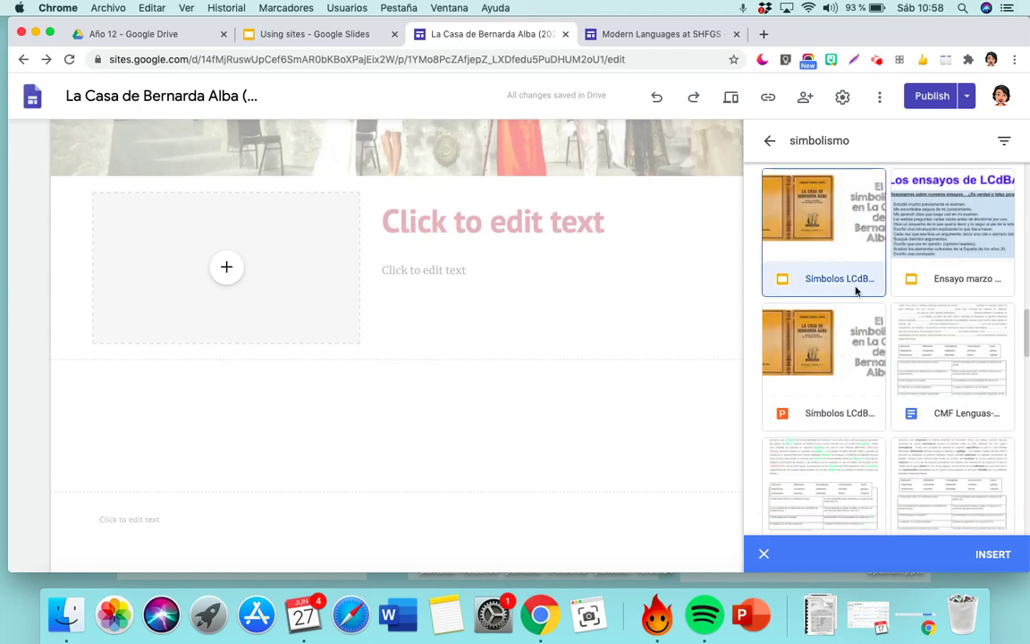
pyautogui.click(990, 555)
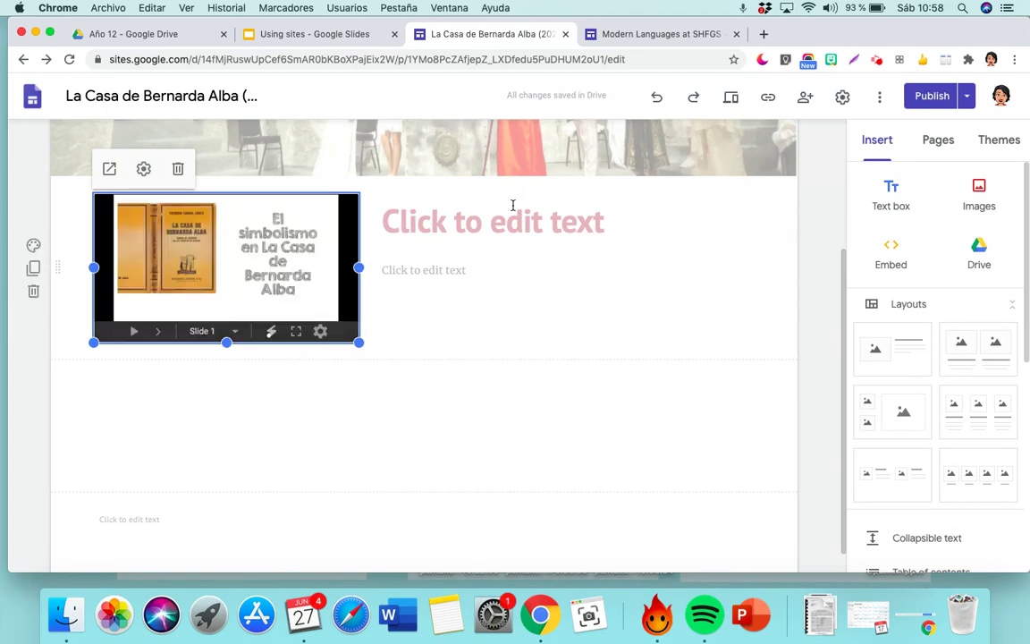
# - Enter "Los símbolos" as the heading beside the embedded presentation, leaving the body text empty
pyautogui.click(489, 221)
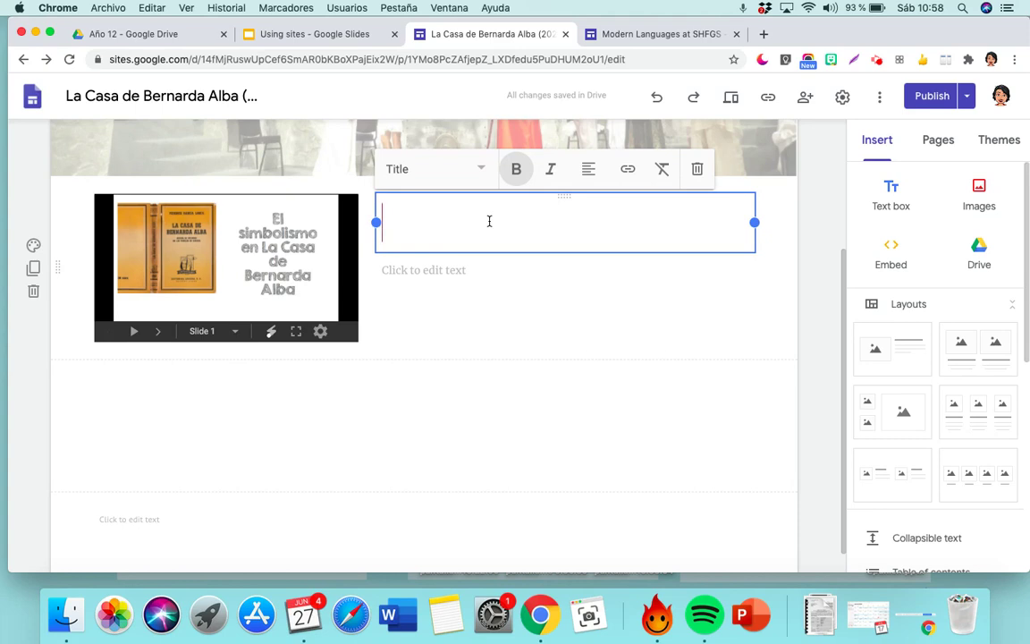
pyautogui.write('Los símbolos')
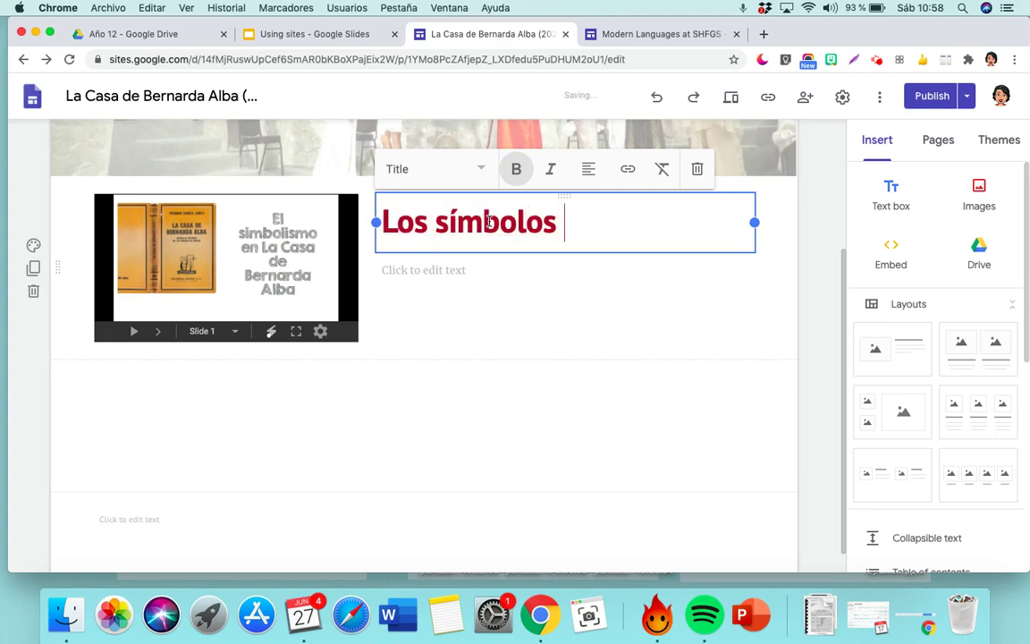
pyautogui.click(447, 274)
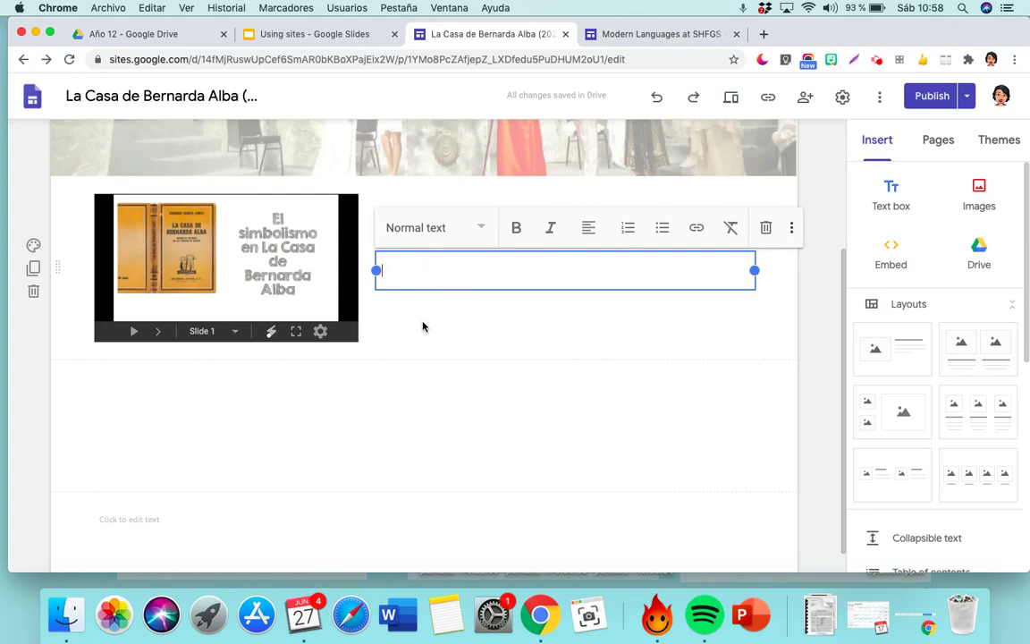
pyautogui.click(293, 382)
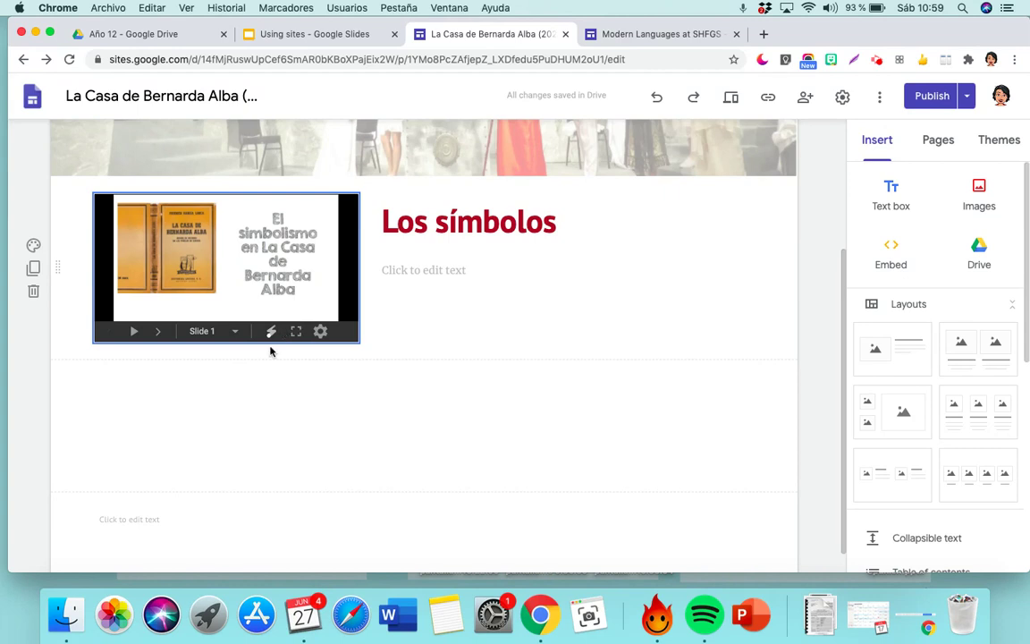
# - Open the embedded Símbolos LCdBA presentation in a new tab and page through its slides up to Malos augurios
pyautogui.click(296, 334)
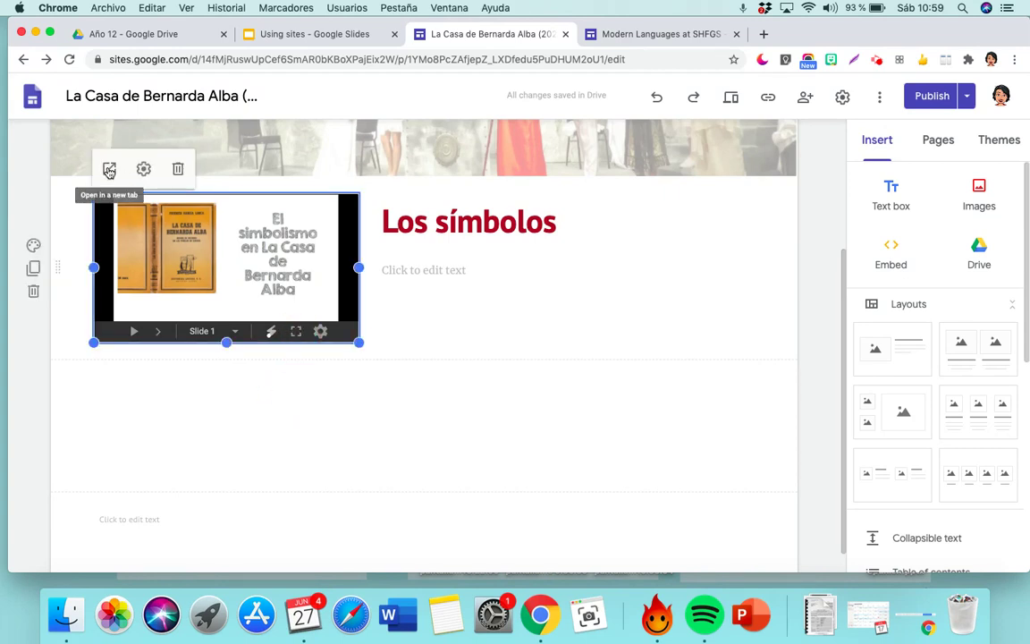
pyautogui.click(109, 170)
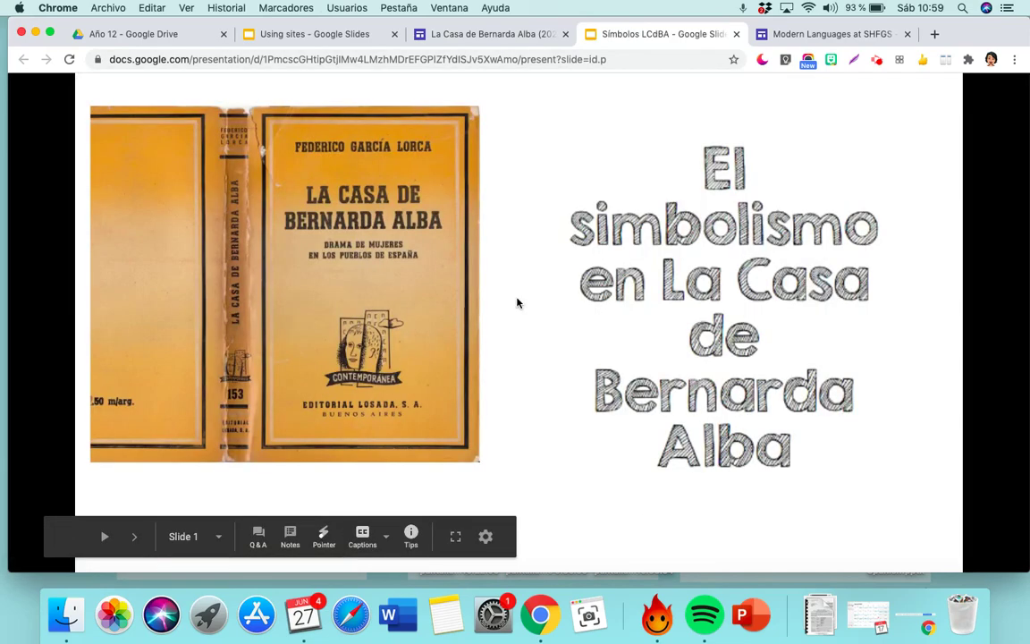
pyautogui.click(518, 303)
pyautogui.click(517, 303)
pyautogui.click(518, 303)
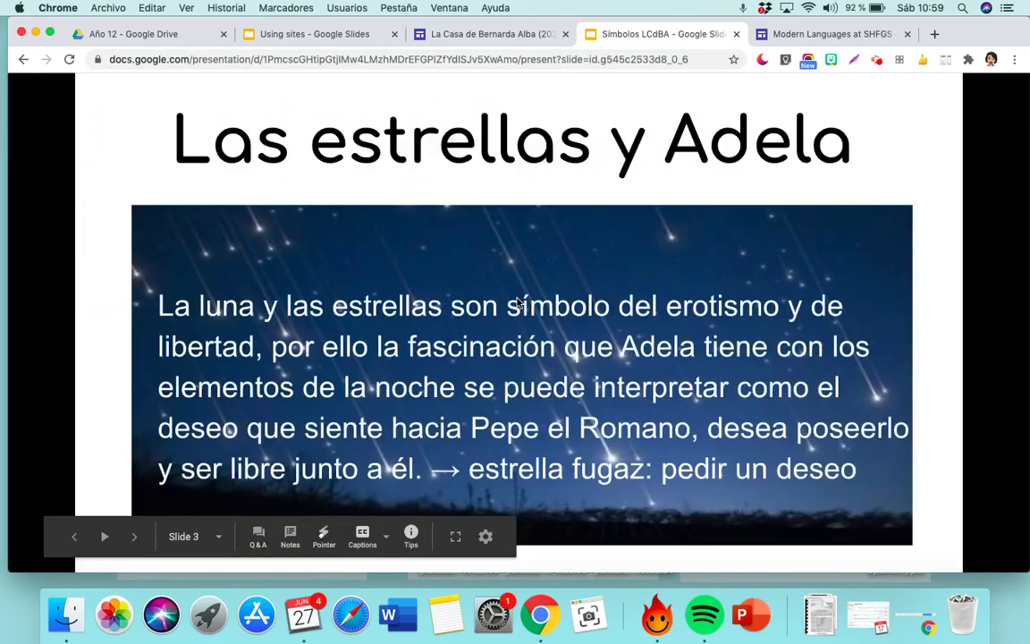
pyautogui.click(518, 303)
pyautogui.click(518, 303)
pyautogui.click(518, 303)
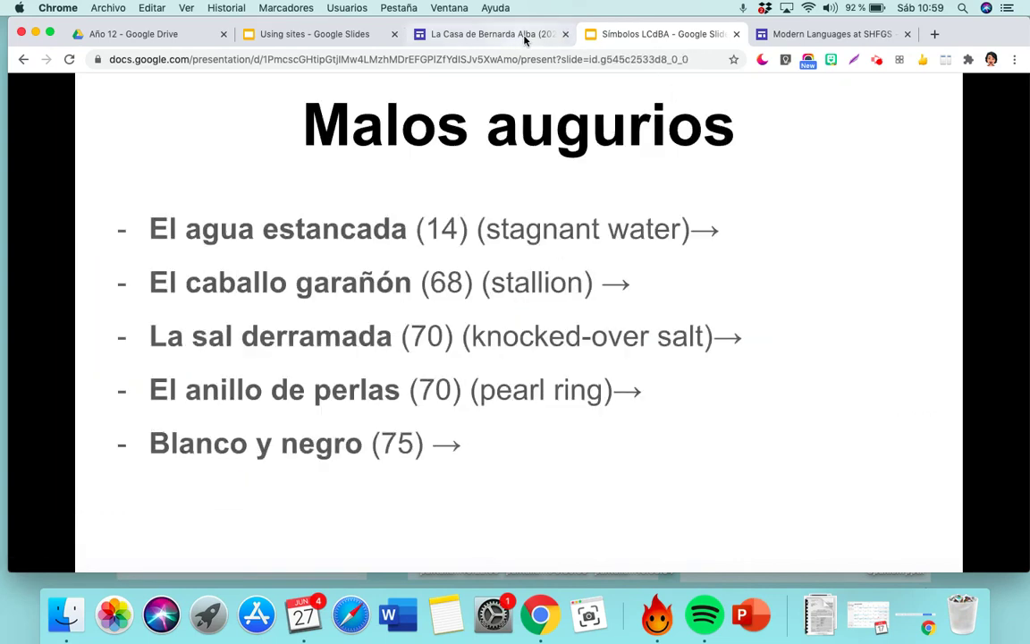
# - Close the Símbolos LCdBA presentation tab and deselect the embedded presentation on the Simbolismo page
pyautogui.click(737, 34)
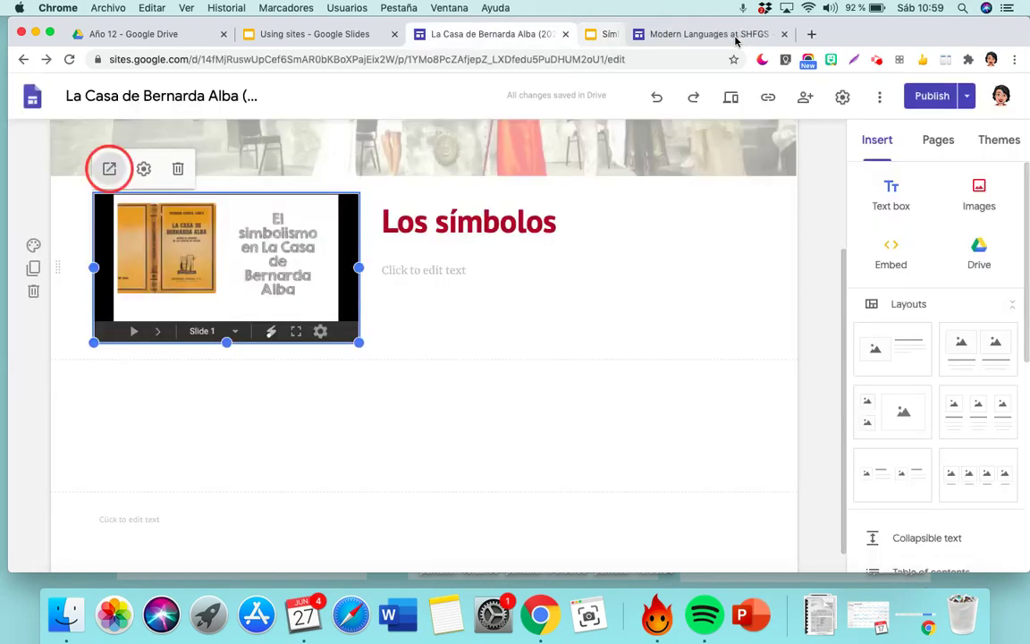
pyautogui.click(585, 409)
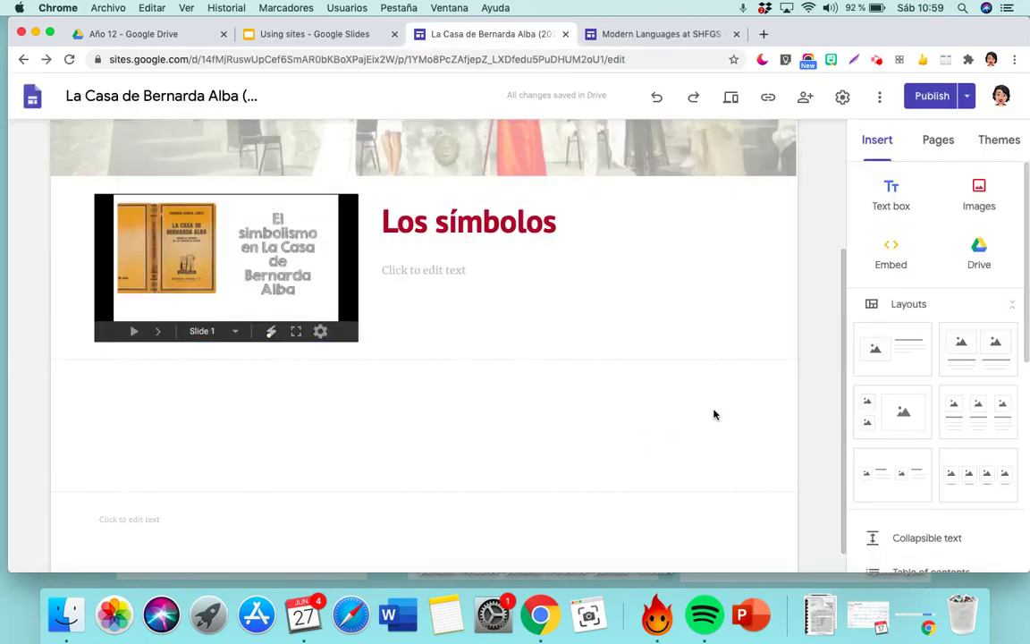
pyautogui.scroll(5, 742, 413)
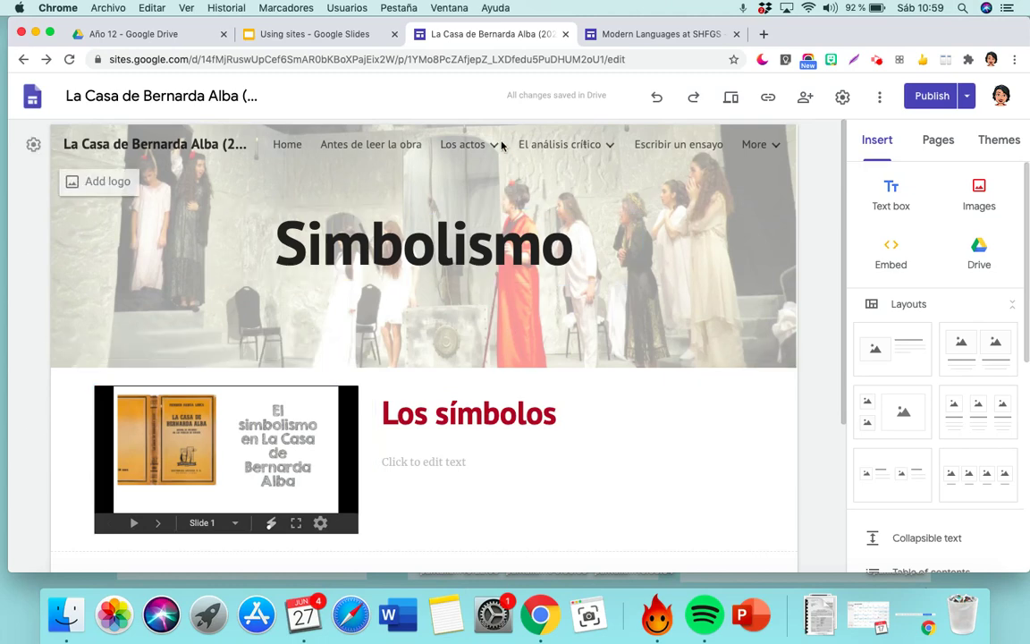
# - Open the Antes de leer la obra page and look over its resources from the lesson presentations to the video summary and table of contents
pyautogui.click(372, 149)
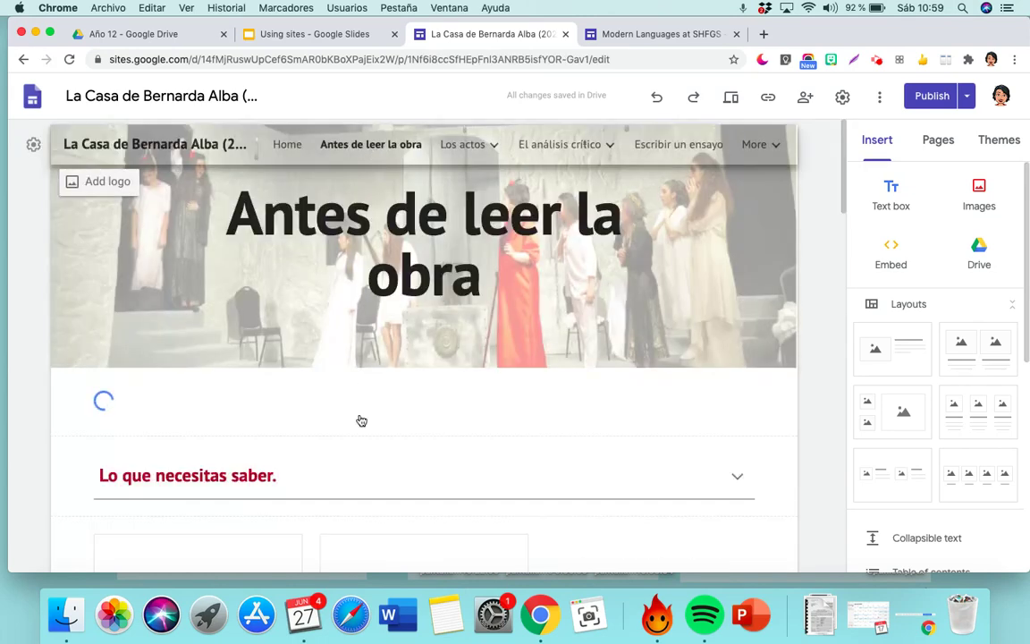
pyautogui.scroll(-10, 360, 434)
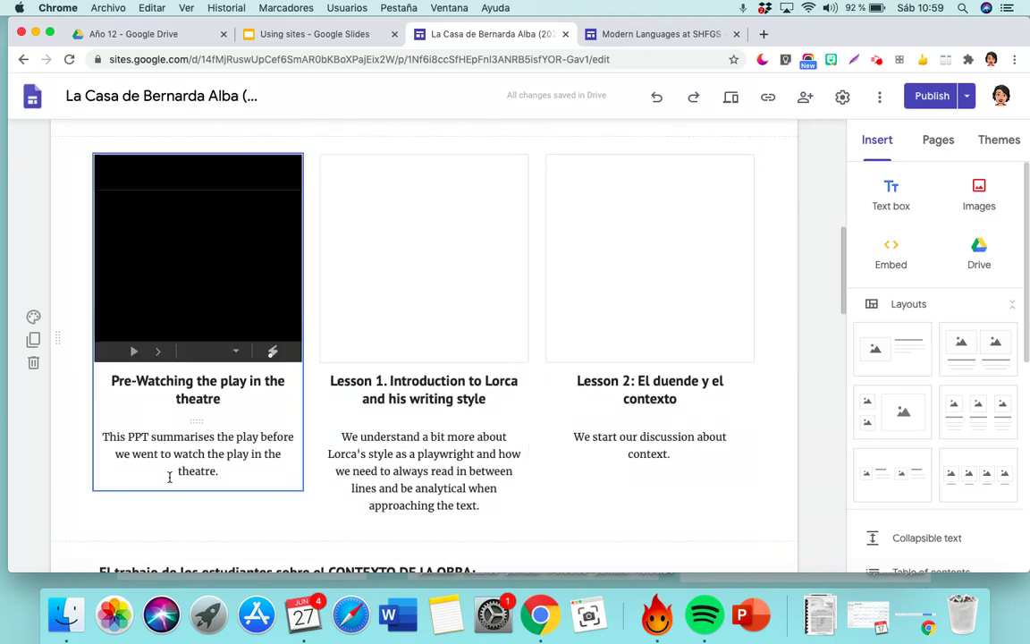
pyautogui.scroll(-2, 168, 474)
pyautogui.scroll(-6, 169, 478)
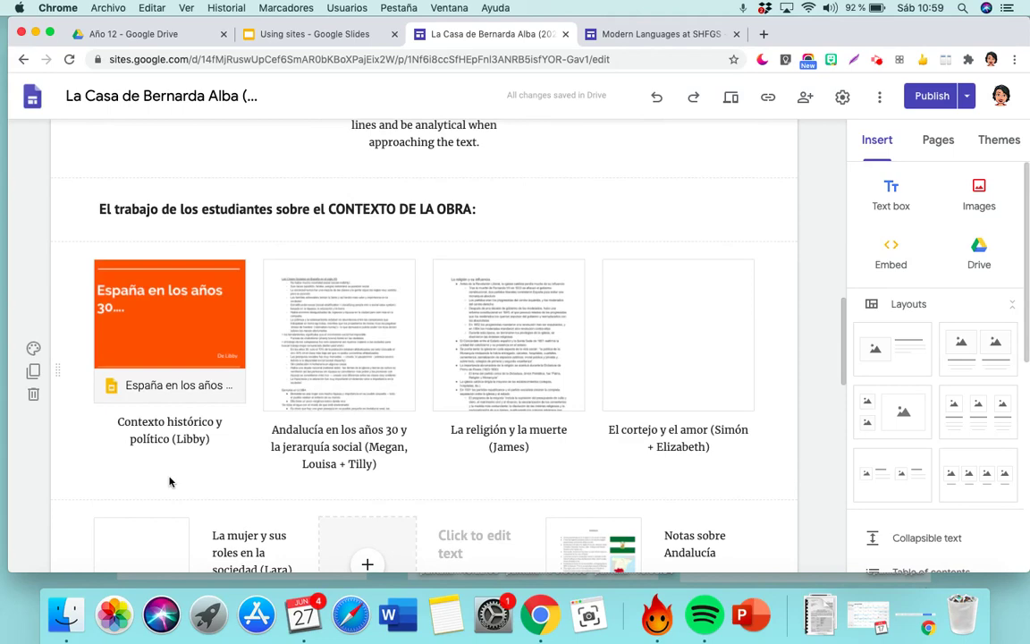
pyautogui.scroll(-1, 170, 482)
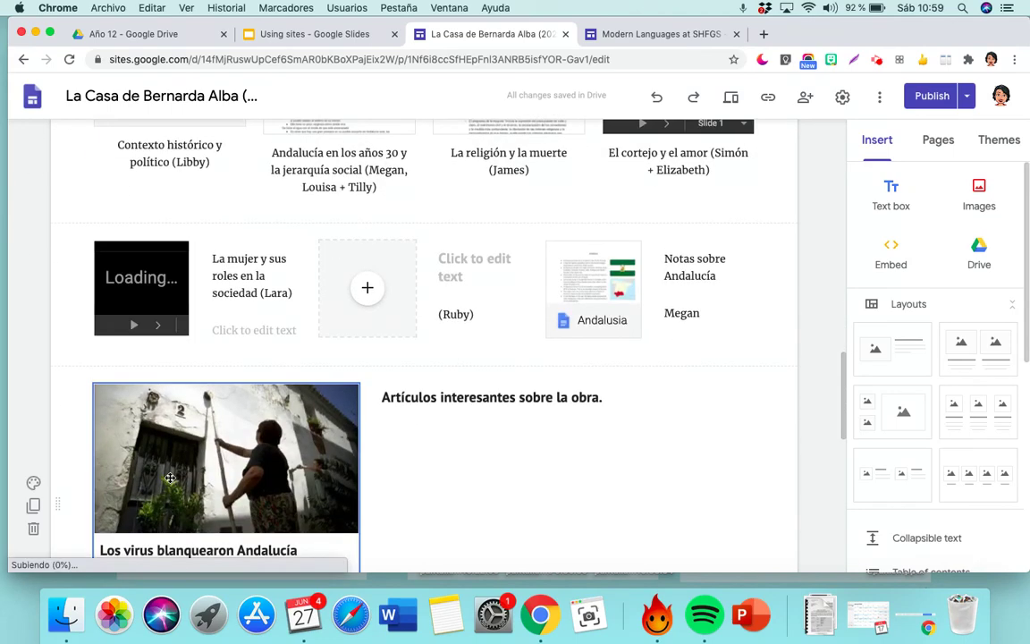
pyautogui.scroll(-4, 170, 482)
pyautogui.scroll(-4, 170, 482)
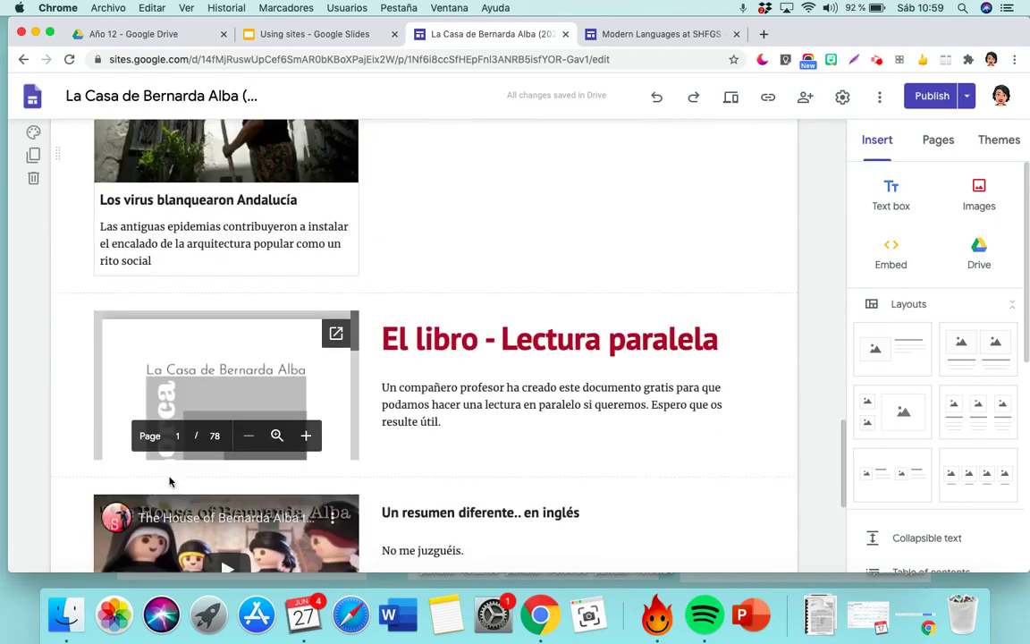
pyautogui.scroll(-6, 170, 482)
pyautogui.scroll(15, 170, 480)
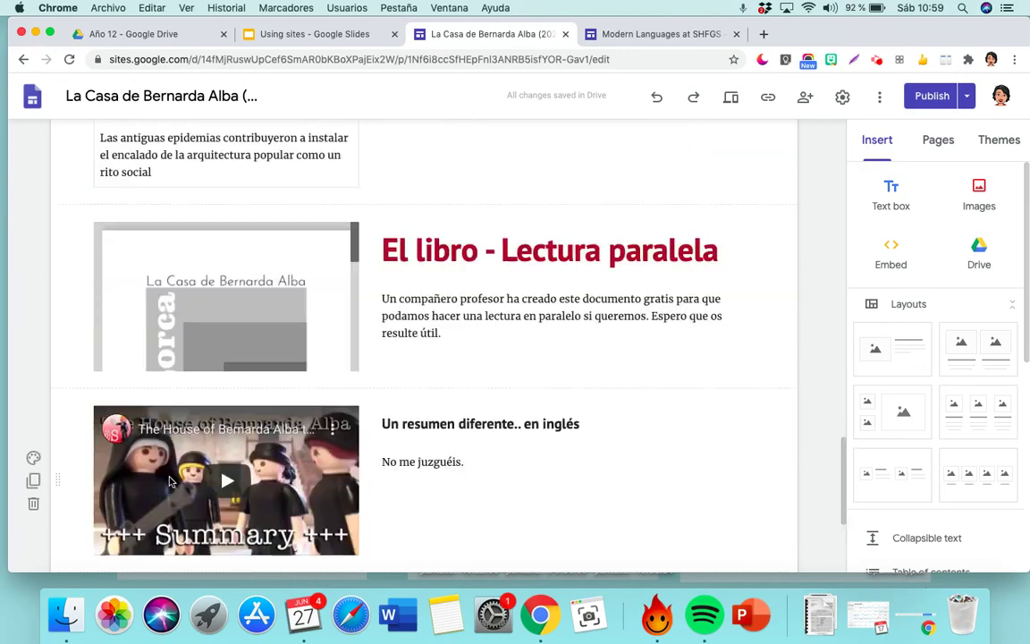
pyautogui.scroll(10, 170, 478)
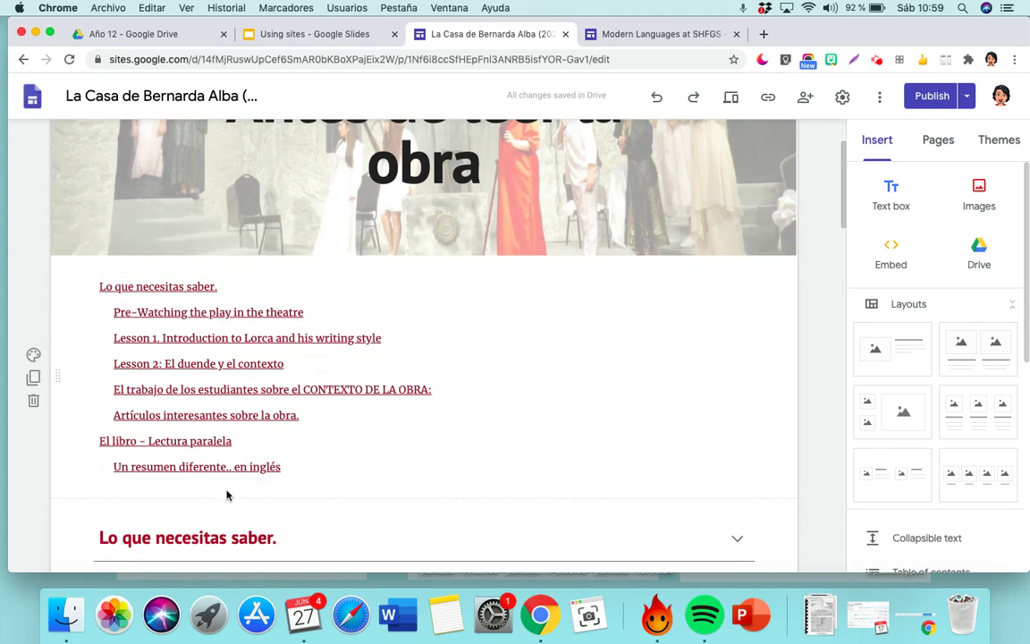
pyautogui.scroll(3, 227, 495)
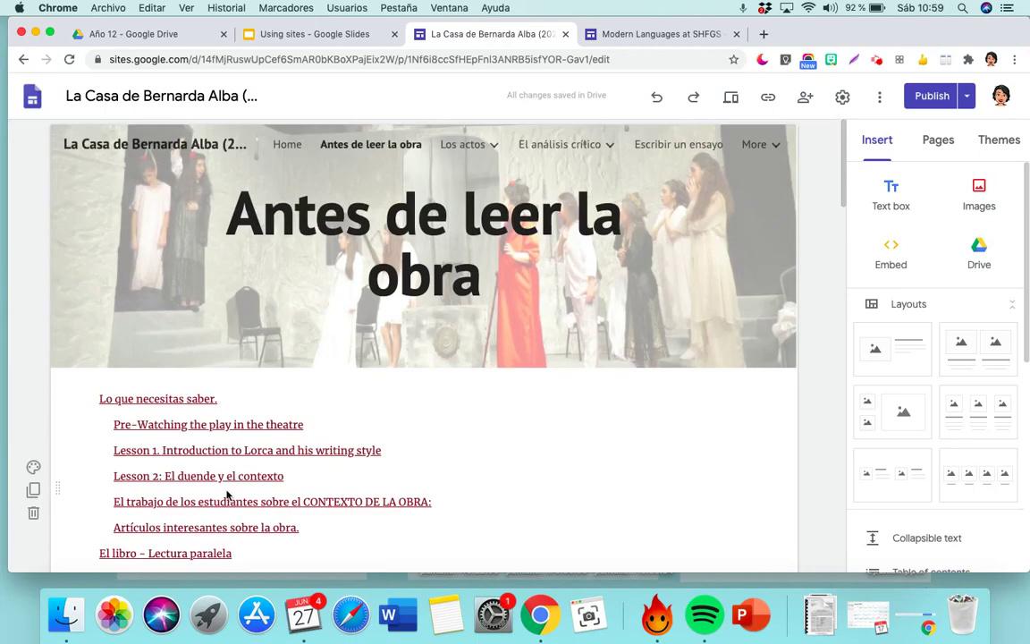
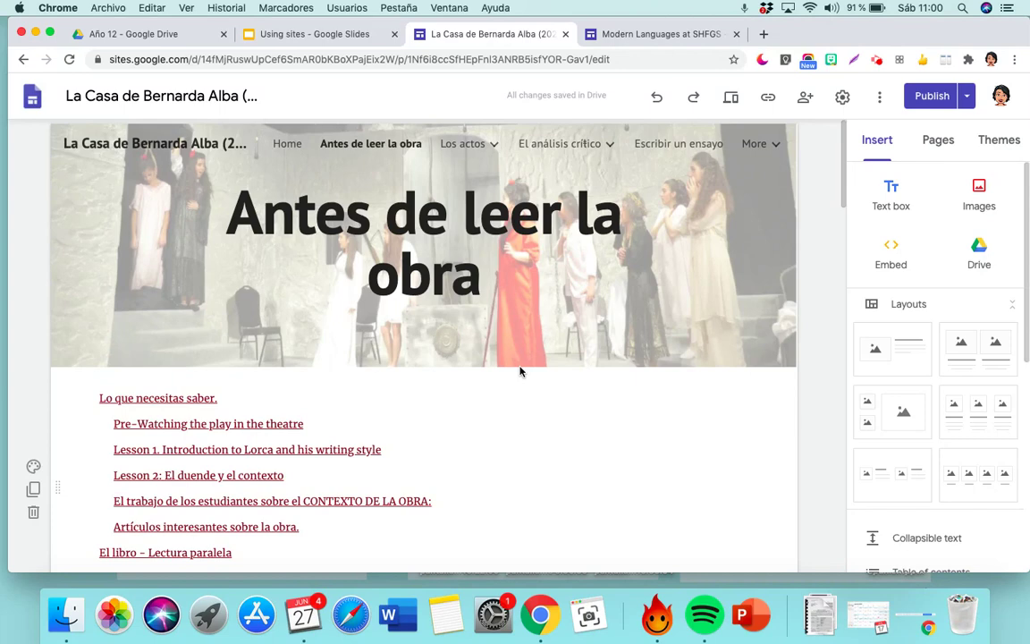
# - Examine how the page arranges its lesson presentations, the students' work on the play's context and the articles section
pyautogui.scroll(-10, 521, 371)
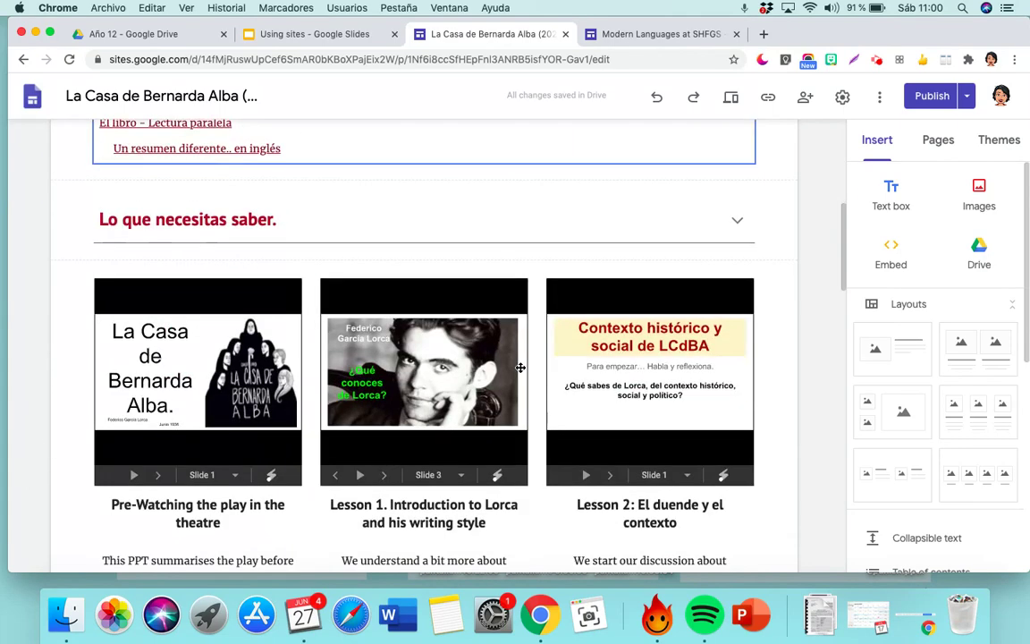
pyautogui.scroll(-2, 205, 448)
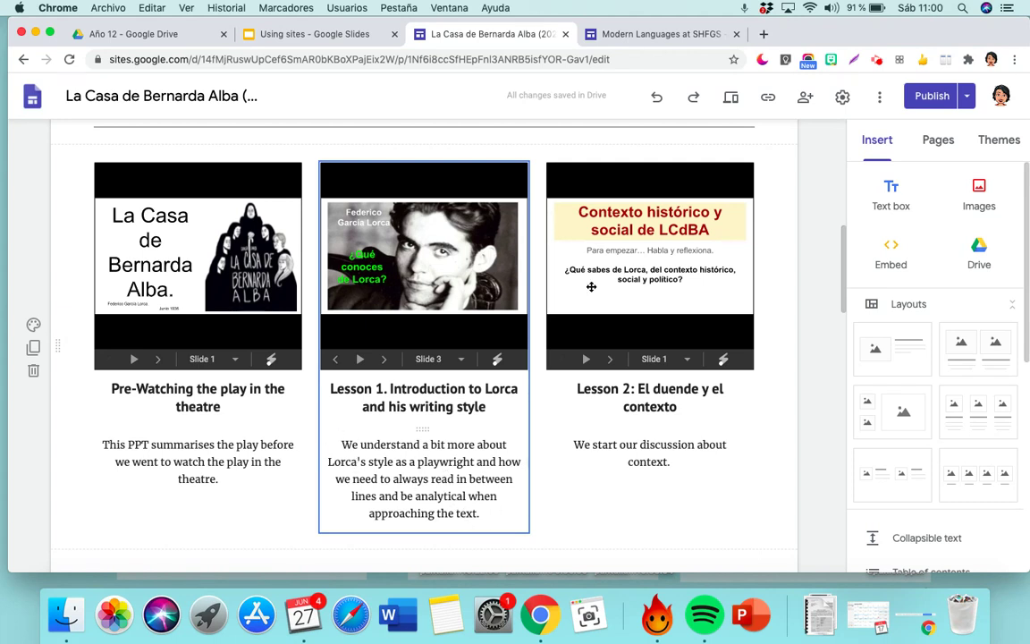
pyautogui.scroll(-5, 660, 477)
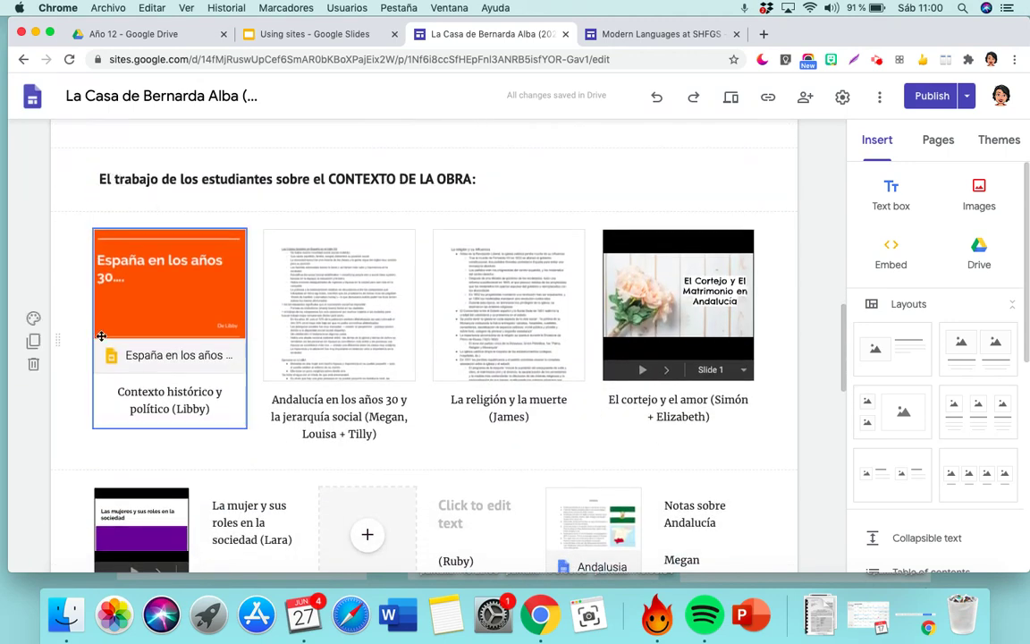
pyautogui.scroll(-1, 61, 437)
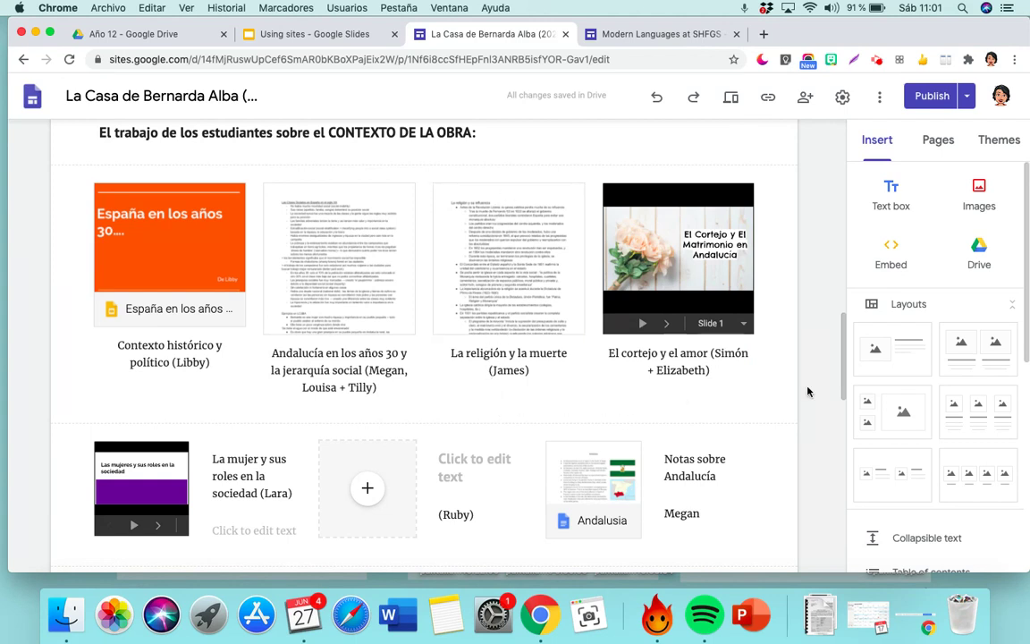
pyautogui.scroll(-1, 787, 399)
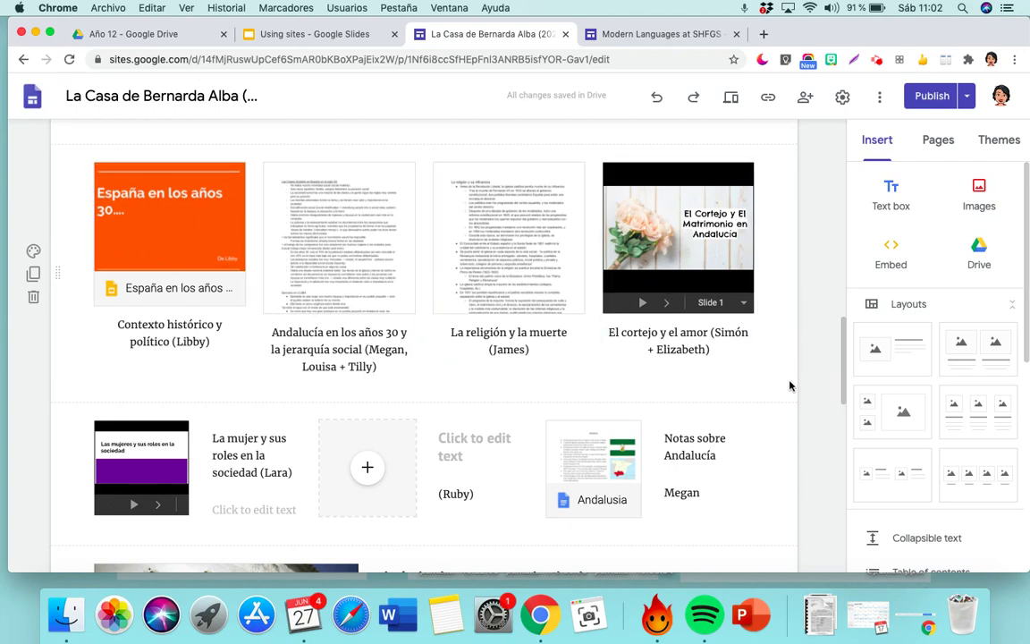
pyautogui.scroll(-1, 790, 385)
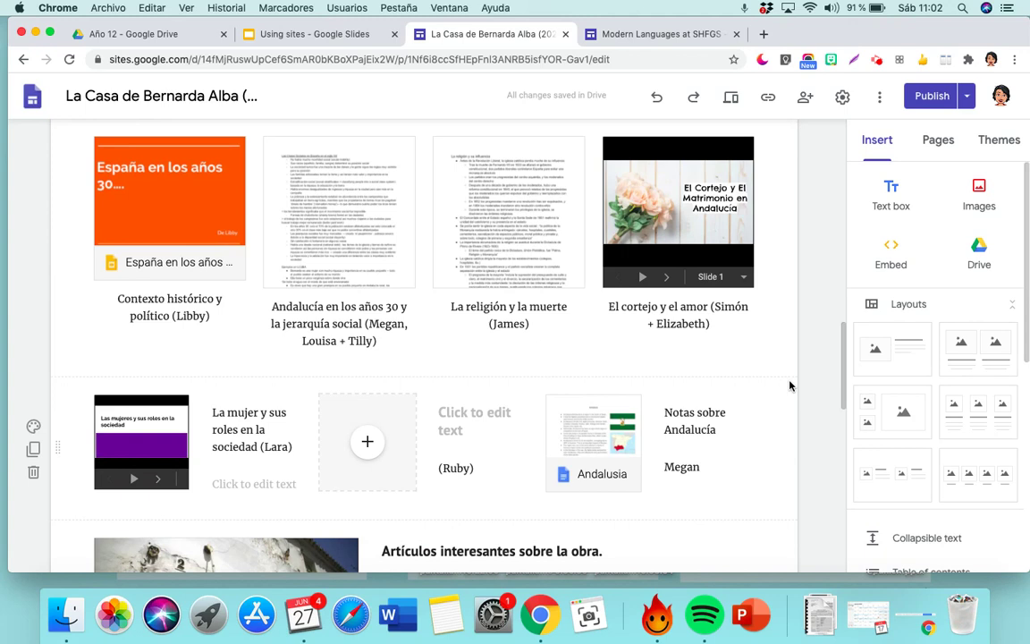
pyautogui.scroll(1, 789, 385)
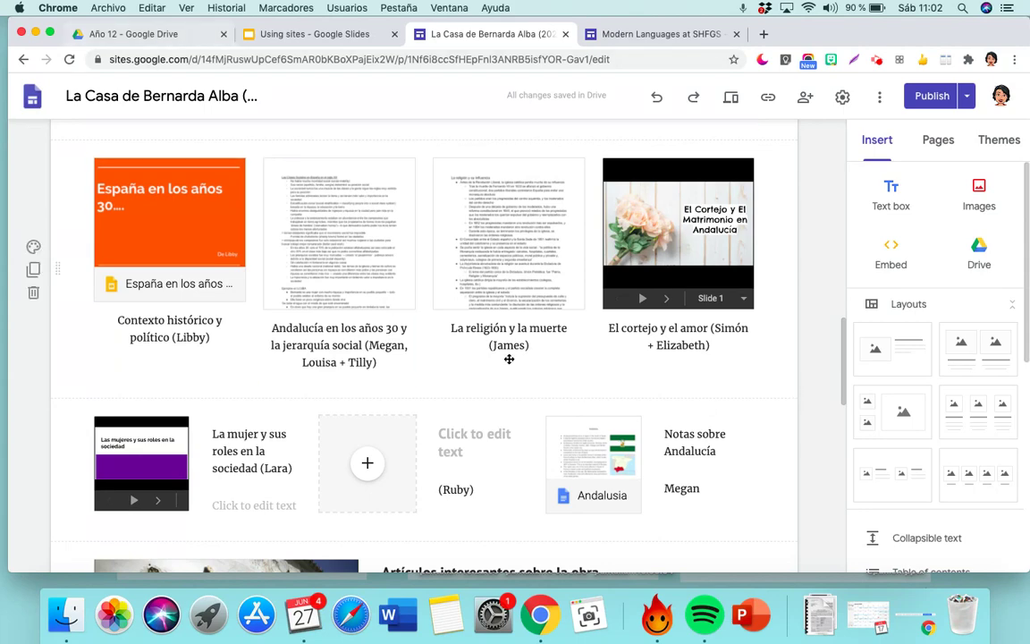
pyautogui.scroll(-5, 773, 497)
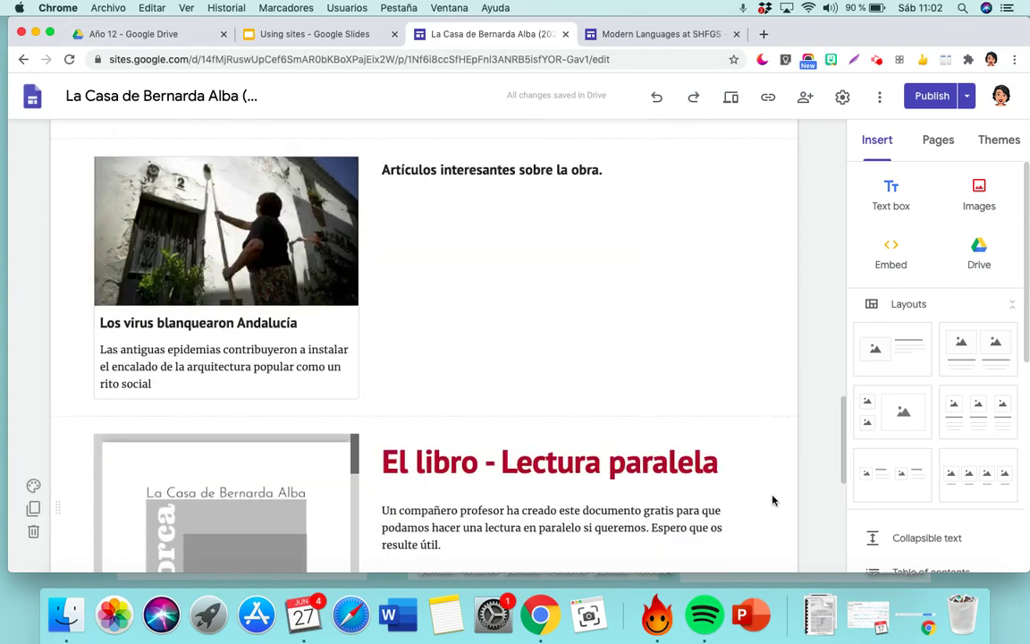
pyautogui.scroll(5, 772, 501)
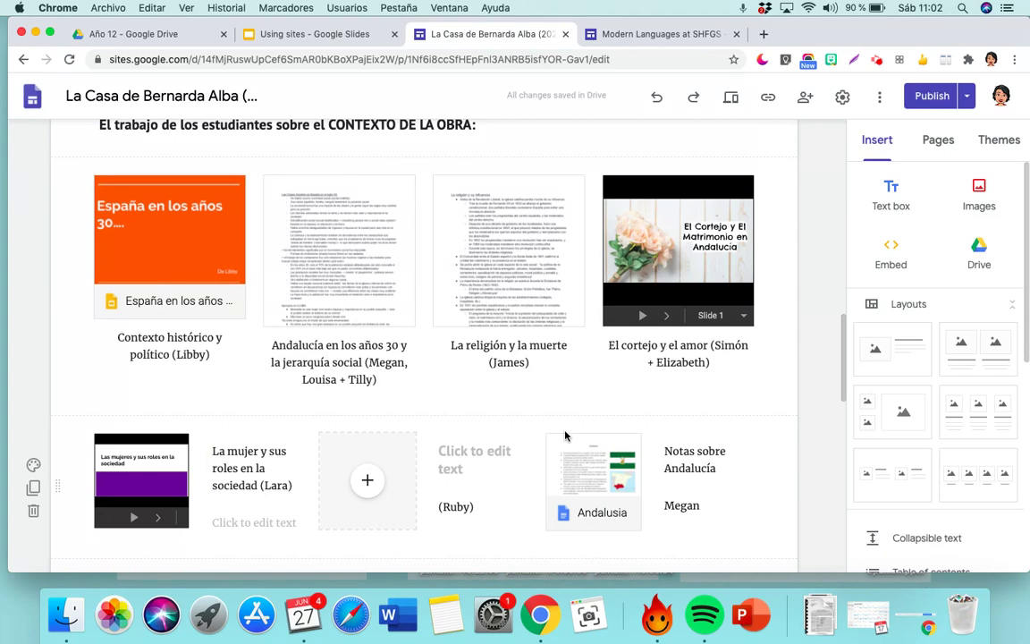
# - Preview the site and examine how the students' embedded work on CONTEXTO DE LA OBRA displays
pyautogui.click(731, 101)
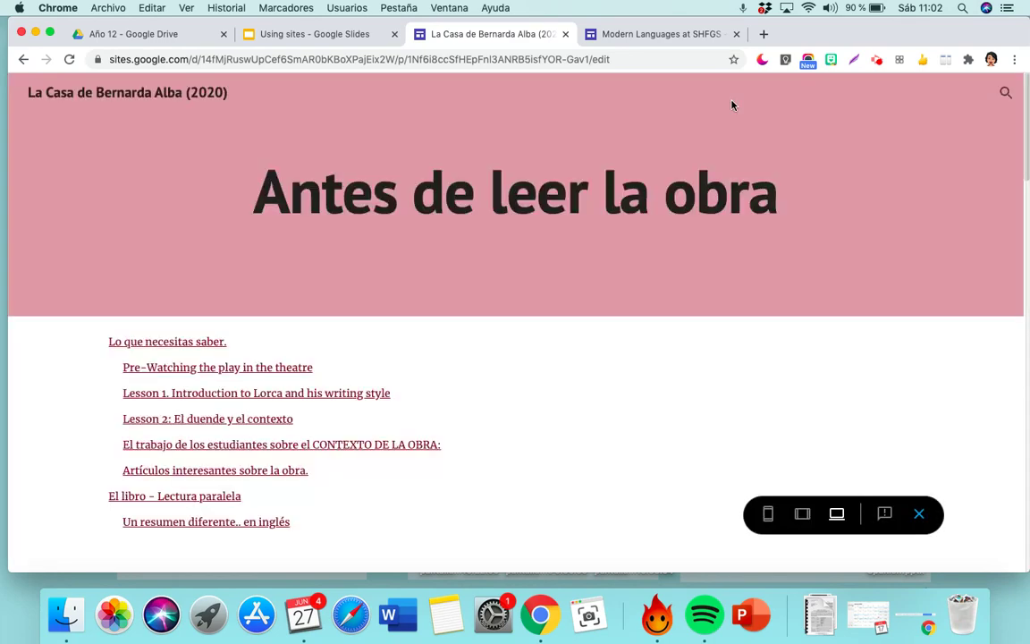
pyautogui.scroll(-15, 462, 555)
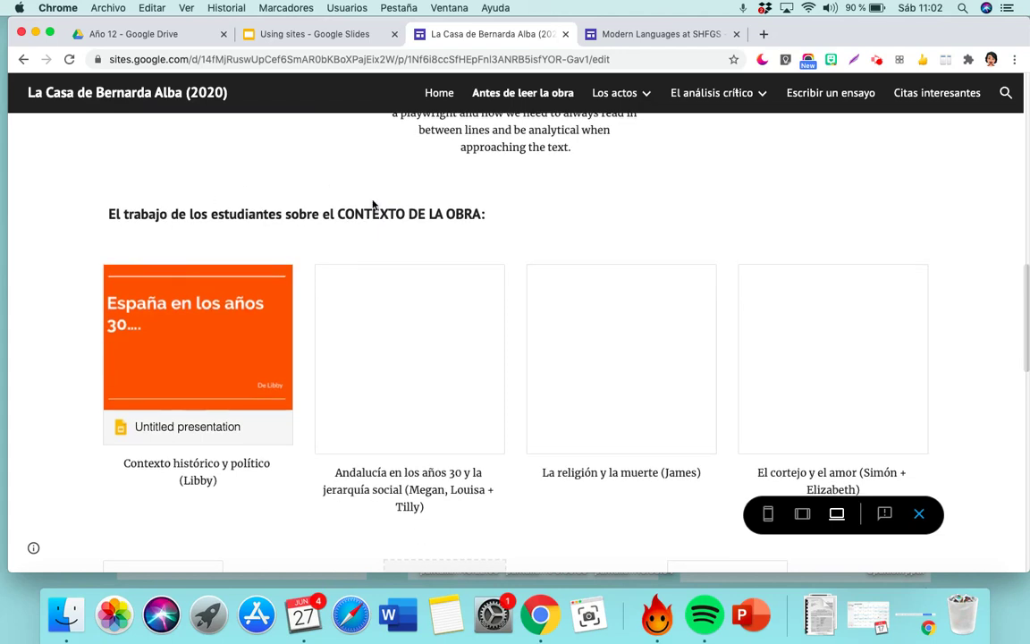
pyautogui.scroll(-3, 223, 495)
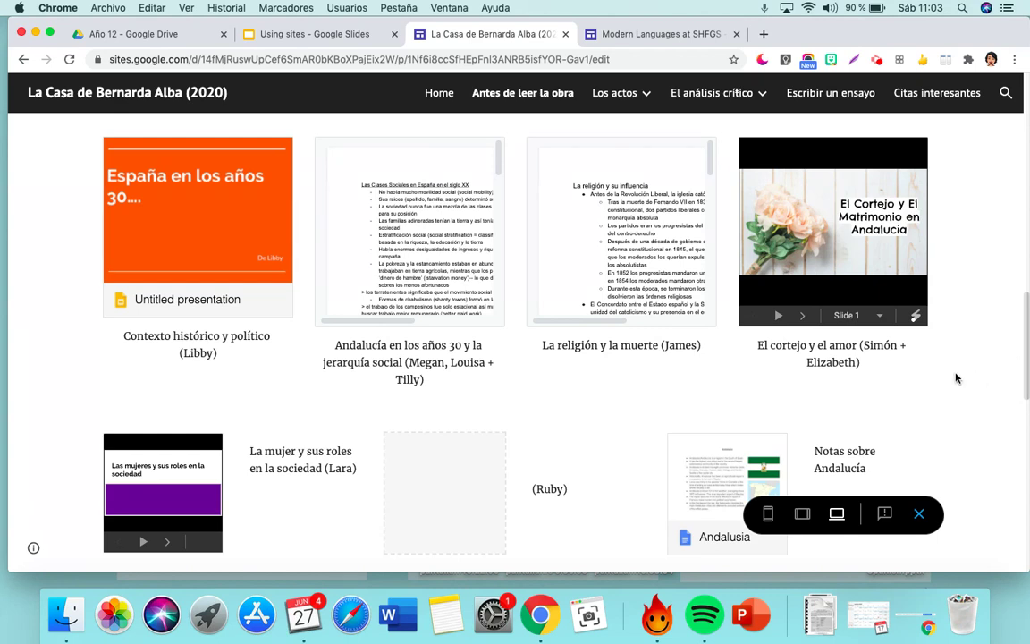
pyautogui.scroll(-1, 956, 378)
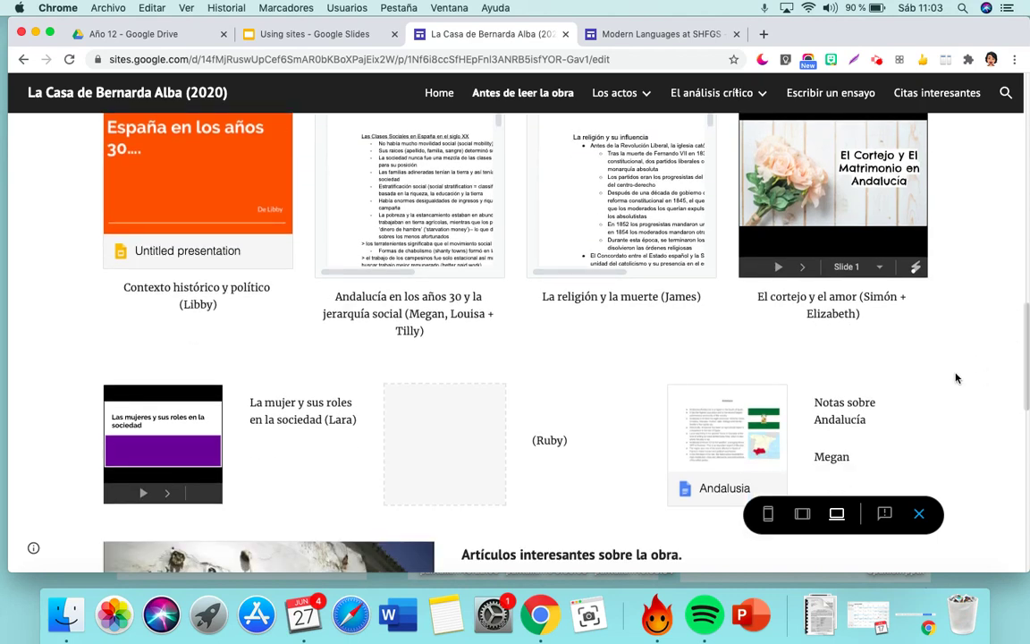
# - Open the linked article "Los virus blanquearon Andalucía" from the previewed page's articles section and return to the site preview
pyautogui.scroll(-6, 956, 379)
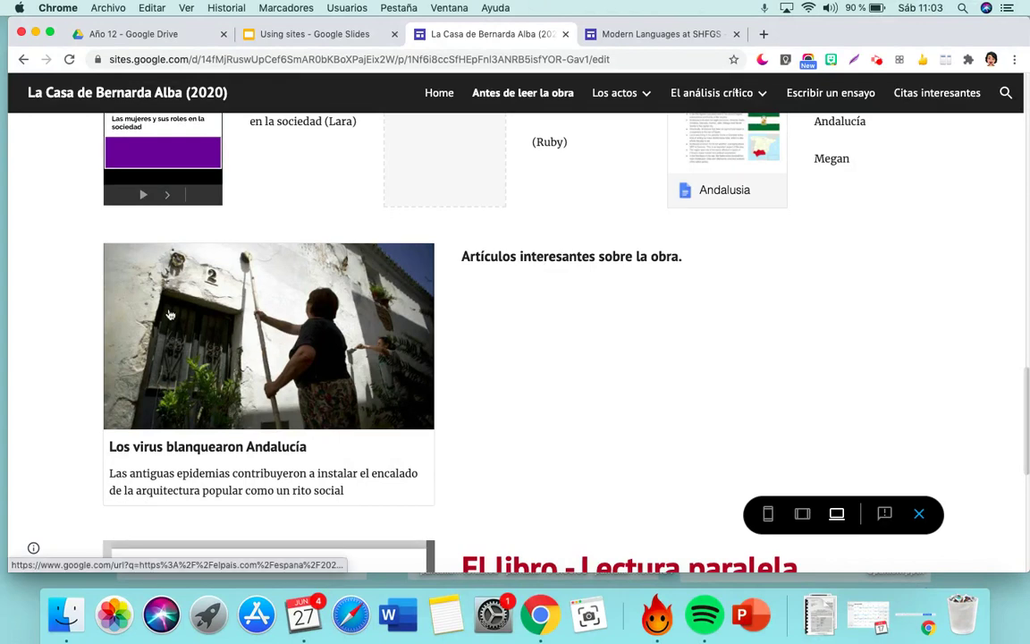
pyautogui.click(265, 328)
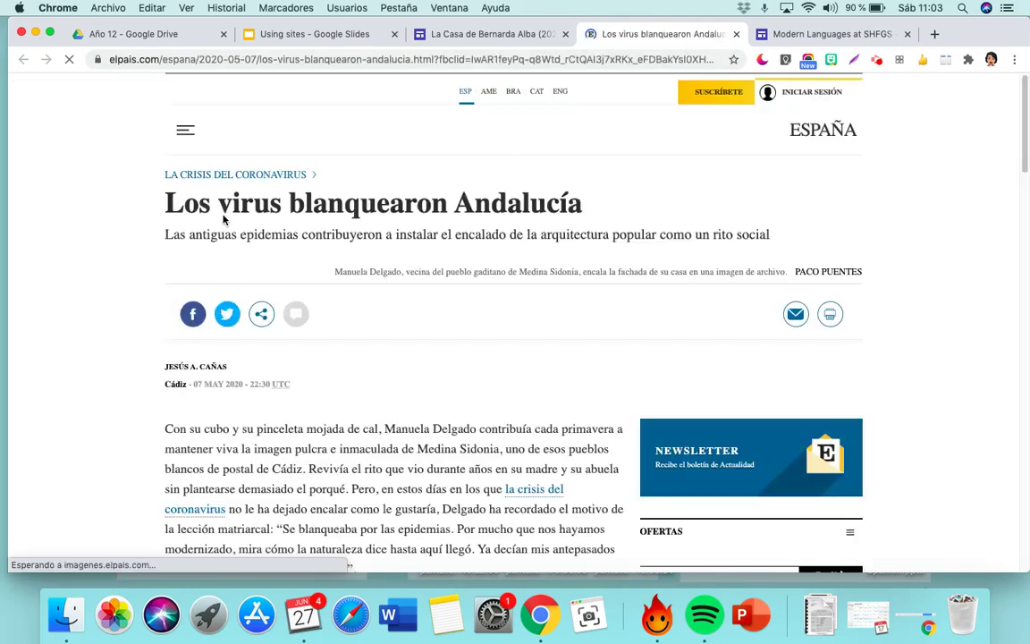
pyautogui.click(490, 34)
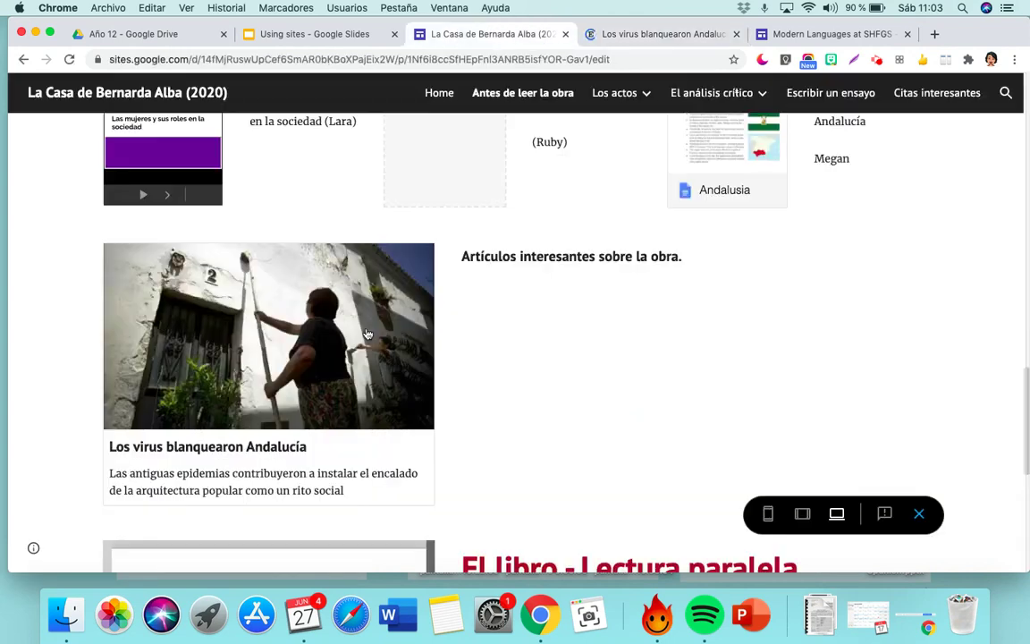
# - Open the embedded parallel reading PDF under "El libro - Lectura paralela" in a new tab and look through its opening pages
pyautogui.scroll(-3, 558, 384)
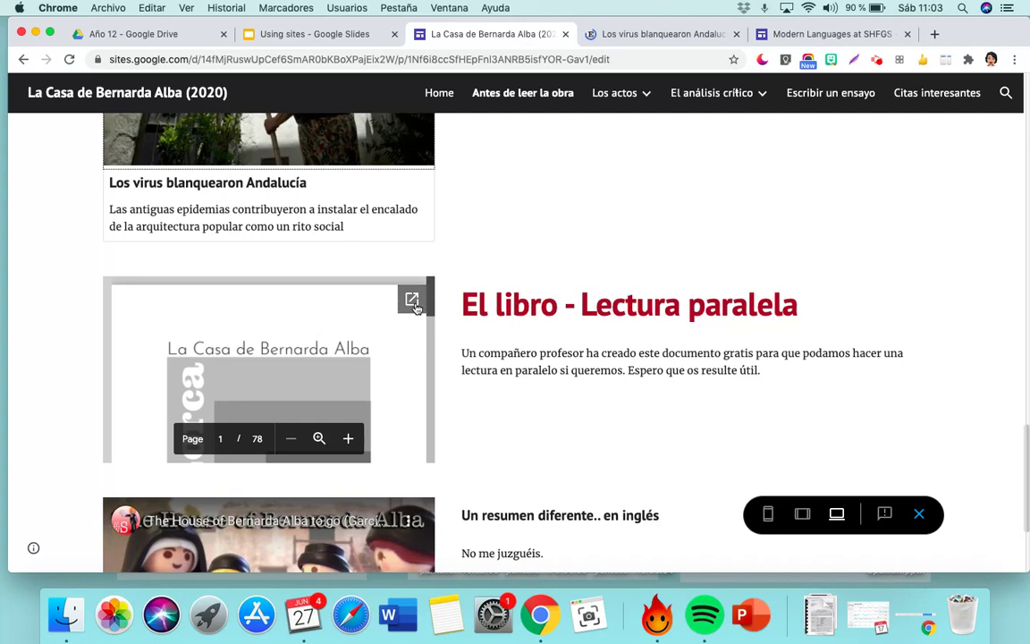
pyautogui.click(411, 300)
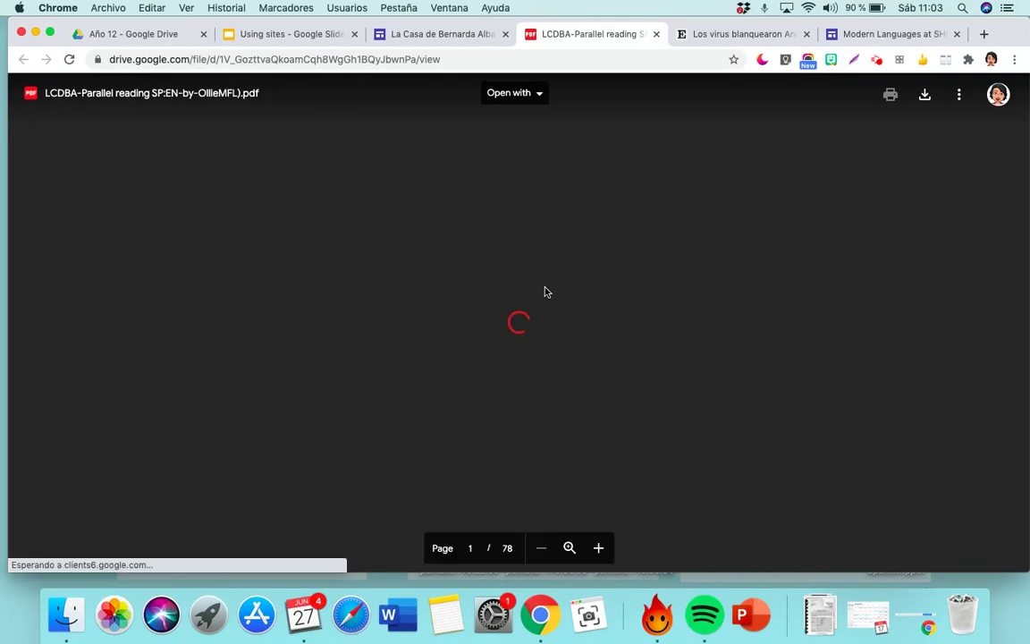
pyautogui.scroll(-3, 545, 288)
pyautogui.scroll(-15, 545, 288)
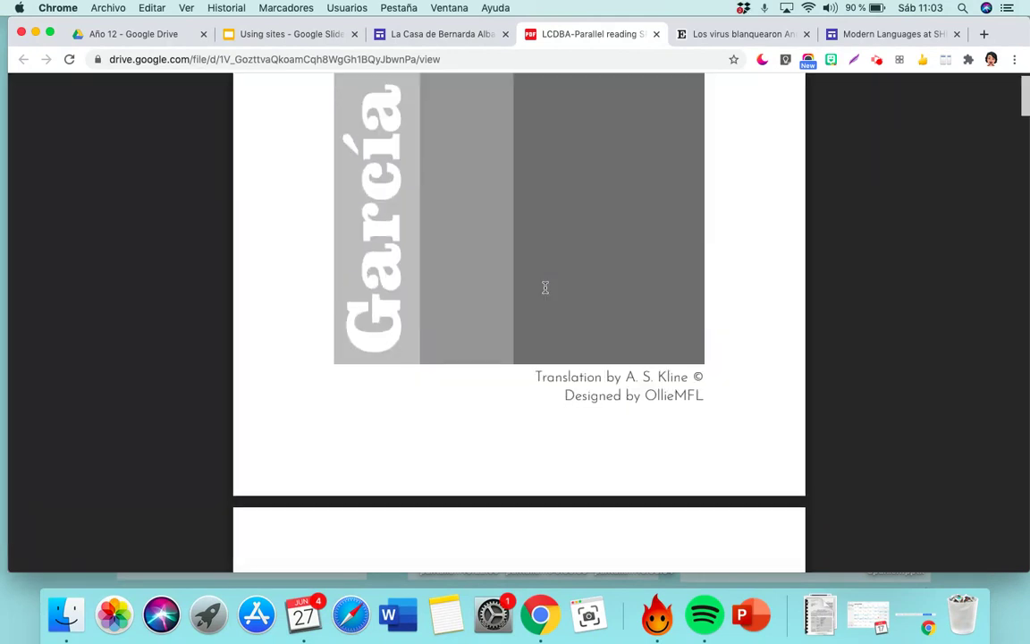
pyautogui.scroll(-12, 544, 287)
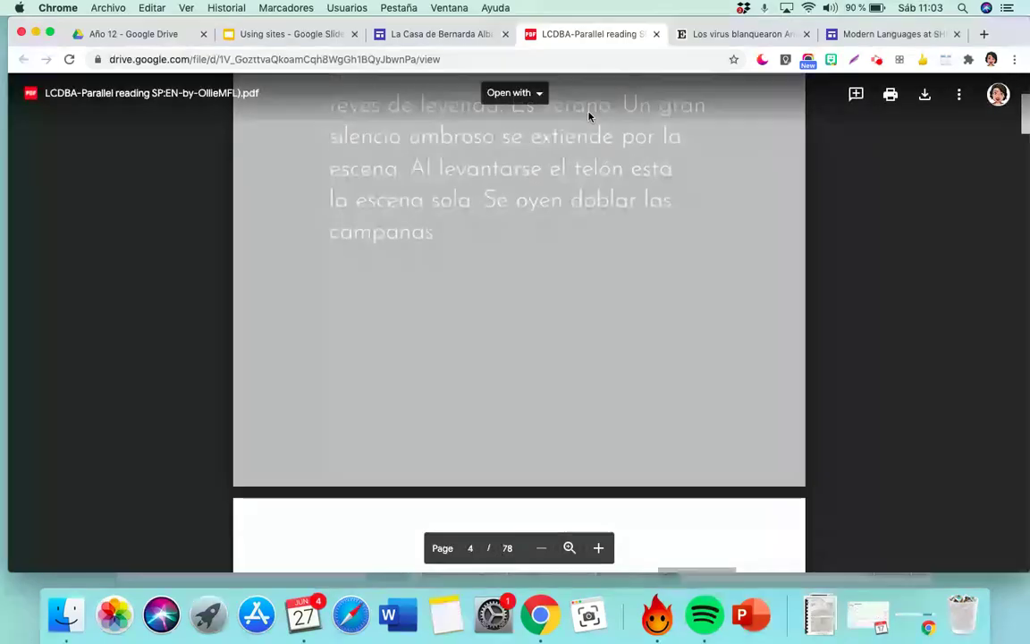
pyautogui.scroll(-5, 591, 291)
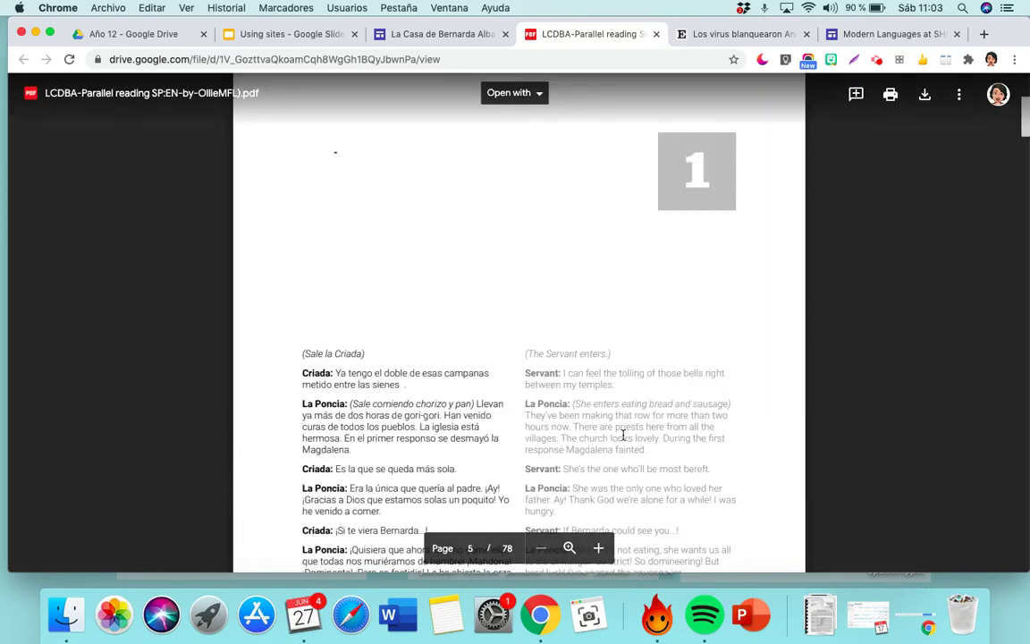
pyautogui.scroll(-3, 621, 432)
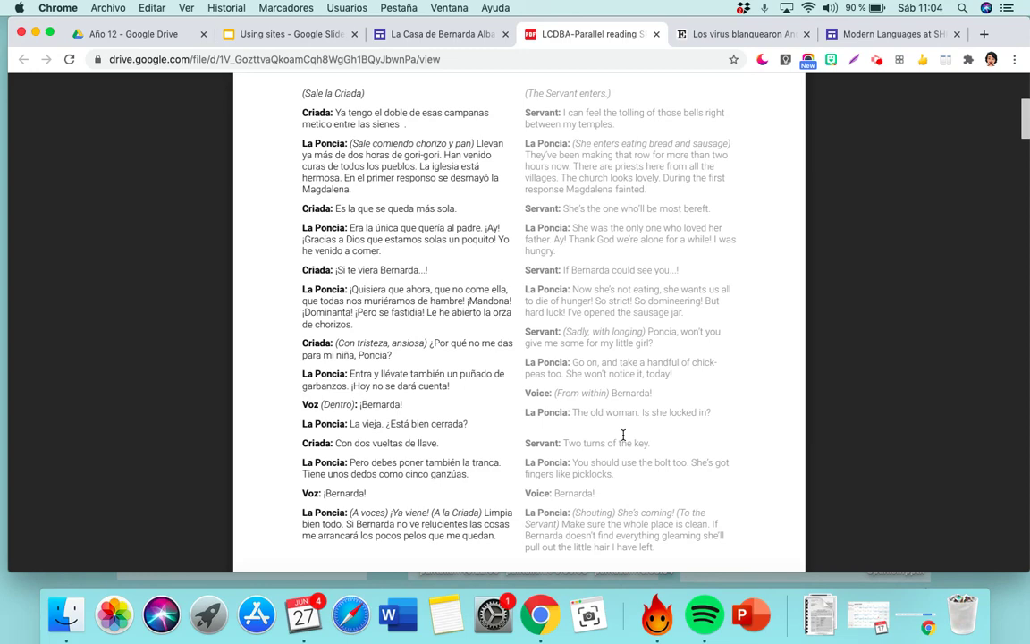
pyautogui.scroll(15, 624, 434)
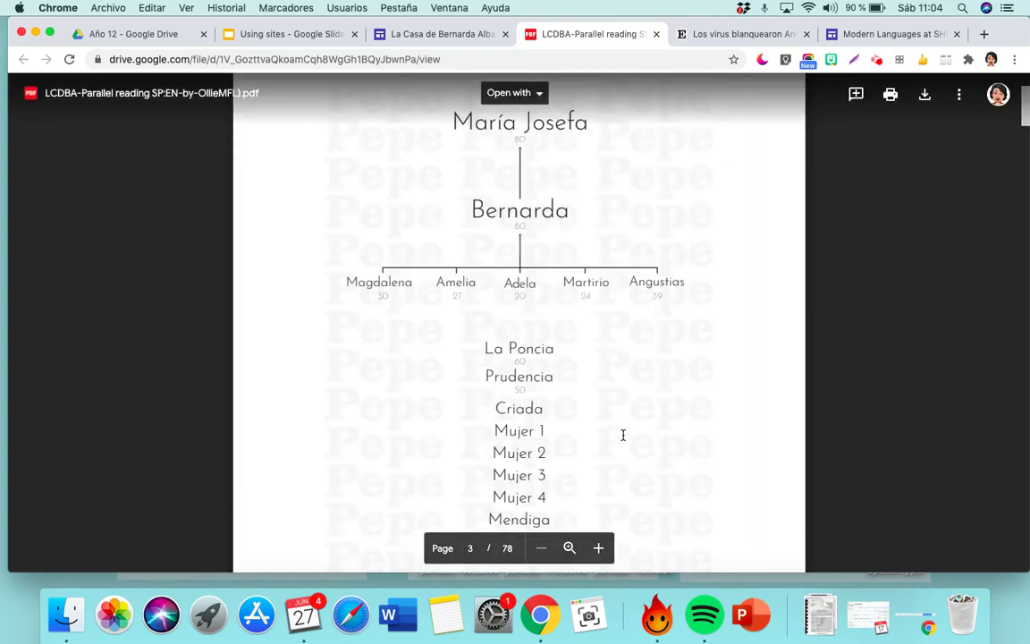
# - Go back through the parallel reading PDF to its cover page and close it to return to the site preview
pyautogui.scroll(1, 623, 435)
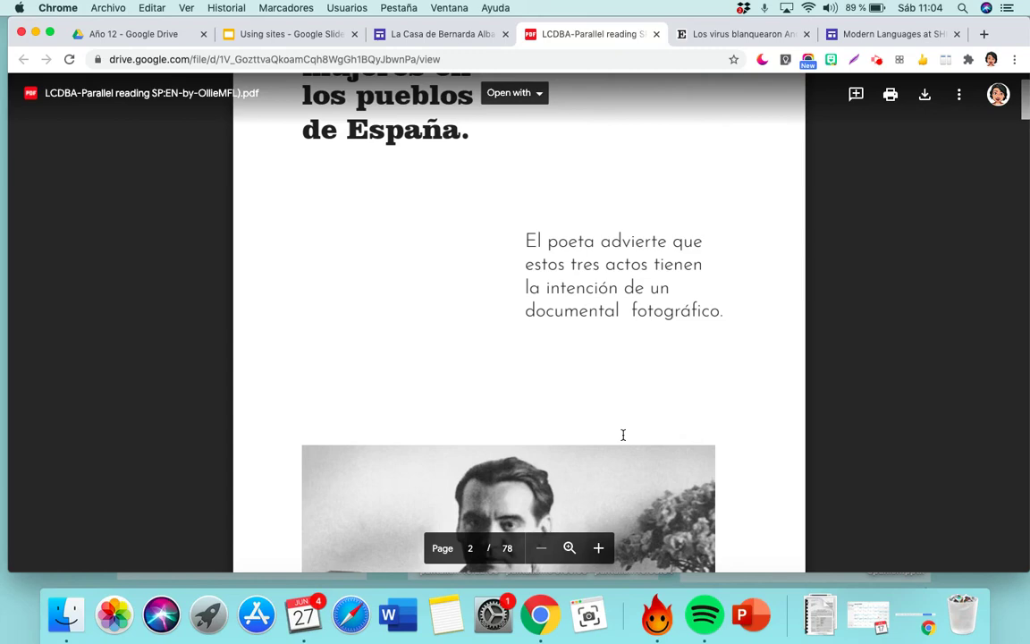
pyautogui.scroll(10, 623, 435)
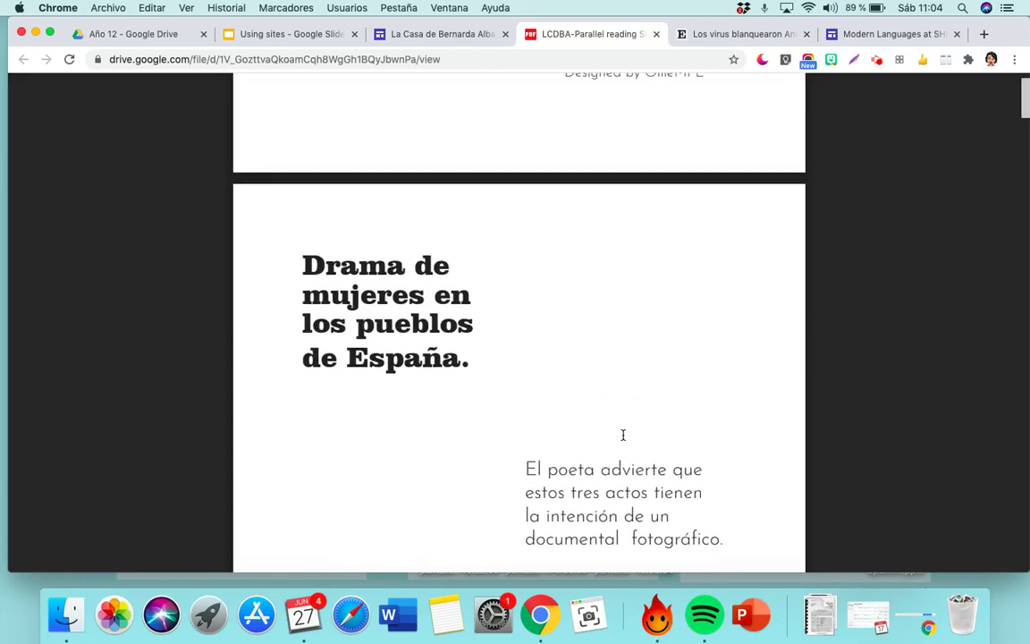
pyautogui.scroll(5, 624, 434)
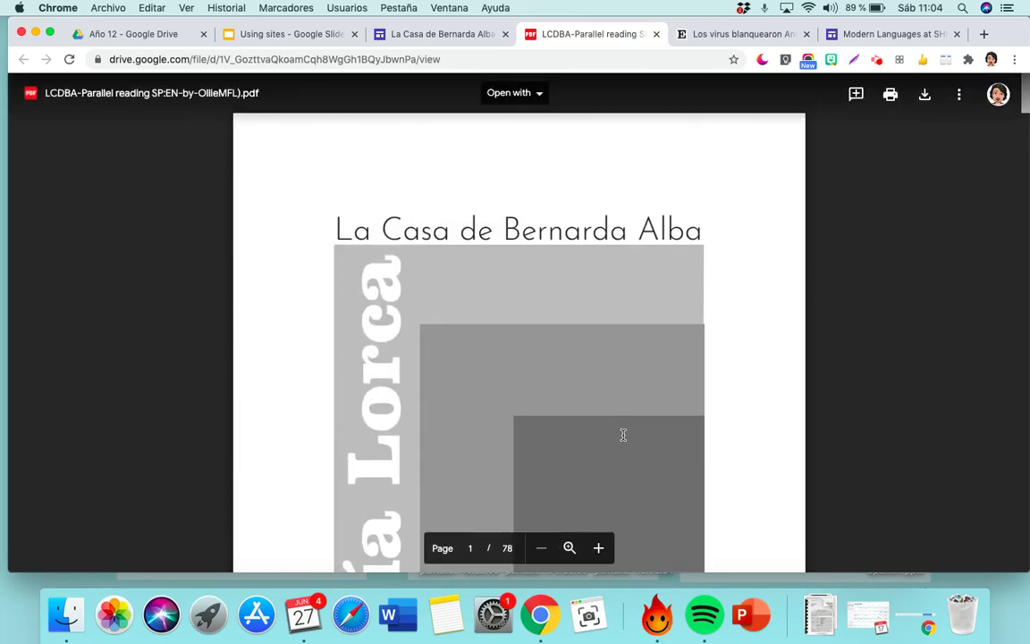
pyautogui.click(658, 35)
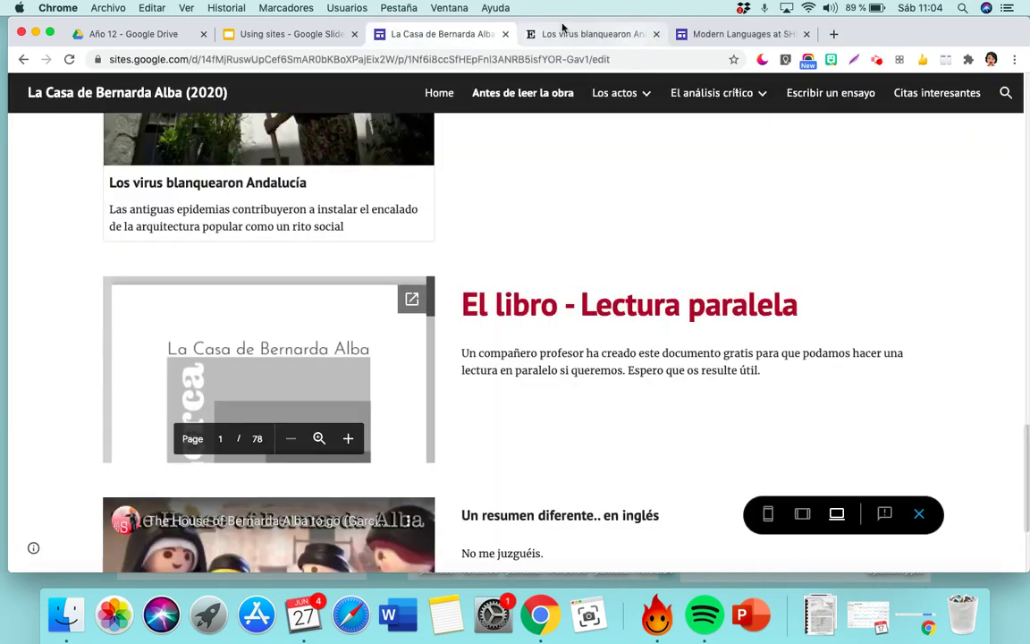
# - Look at the embedded video under "Un resumen diferente.. en inglés" and return to the start of the previewed page
pyautogui.scroll(-4, 527, 372)
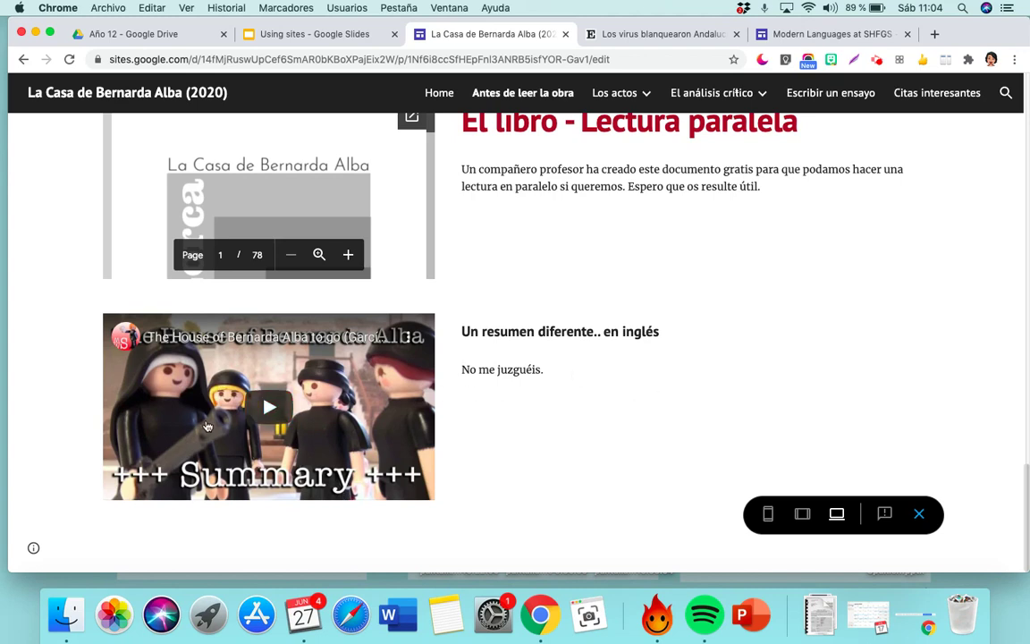
pyautogui.scroll(10, 488, 449)
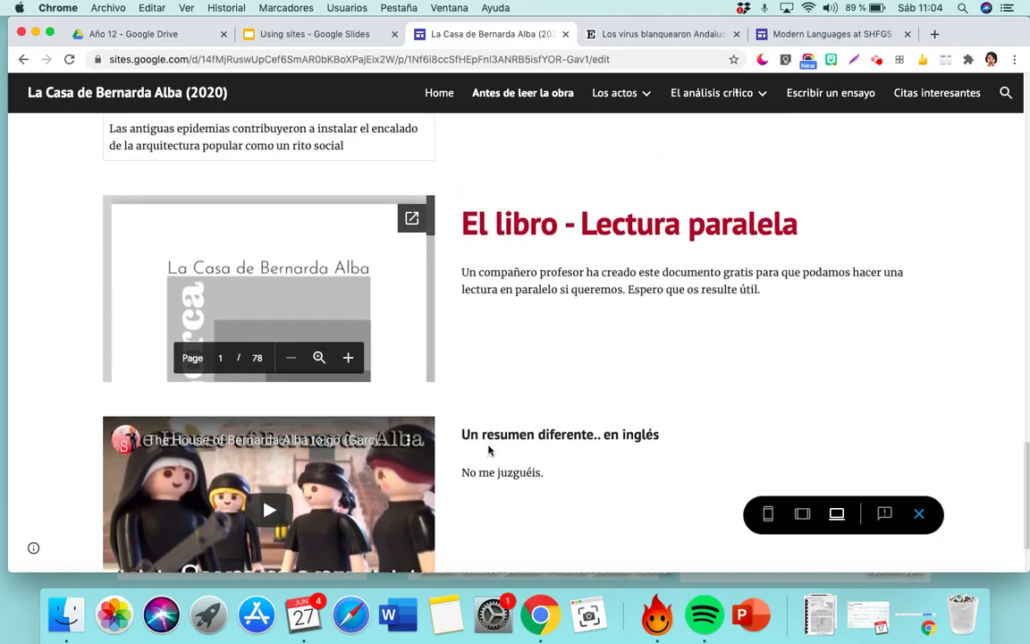
pyautogui.scroll(10, 489, 450)
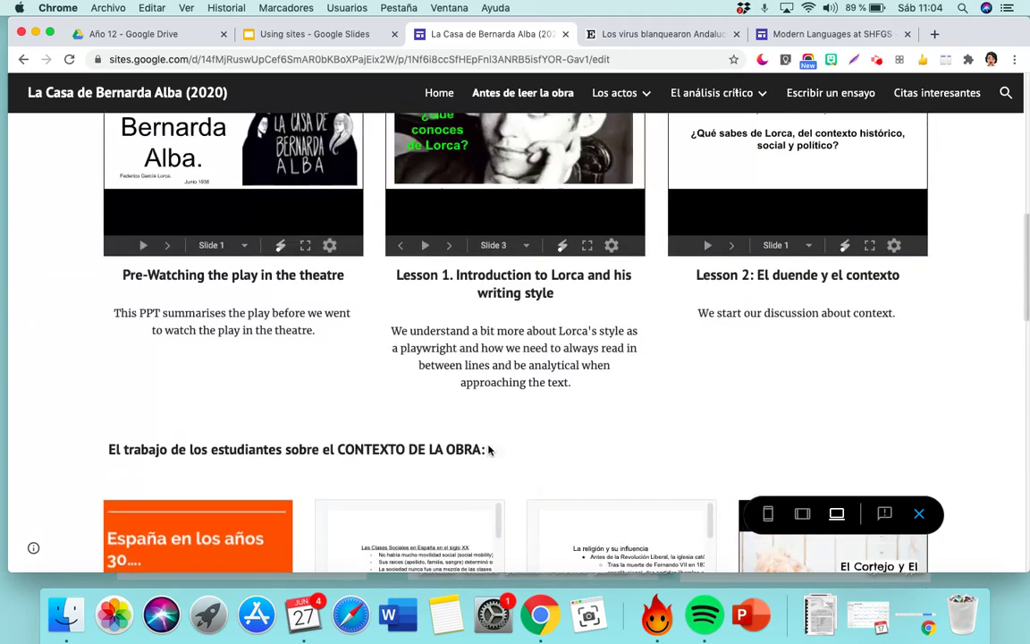
pyautogui.scroll(5, 488, 449)
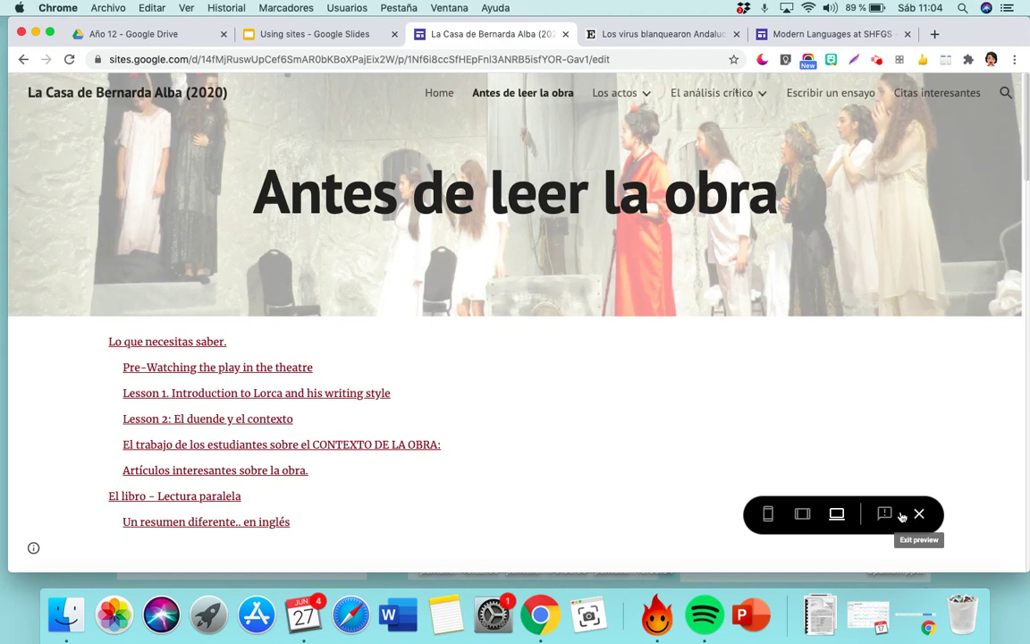
# - Preview the page in phone, tablet and large-screen layouts, and exit the preview
pyautogui.click(768, 516)
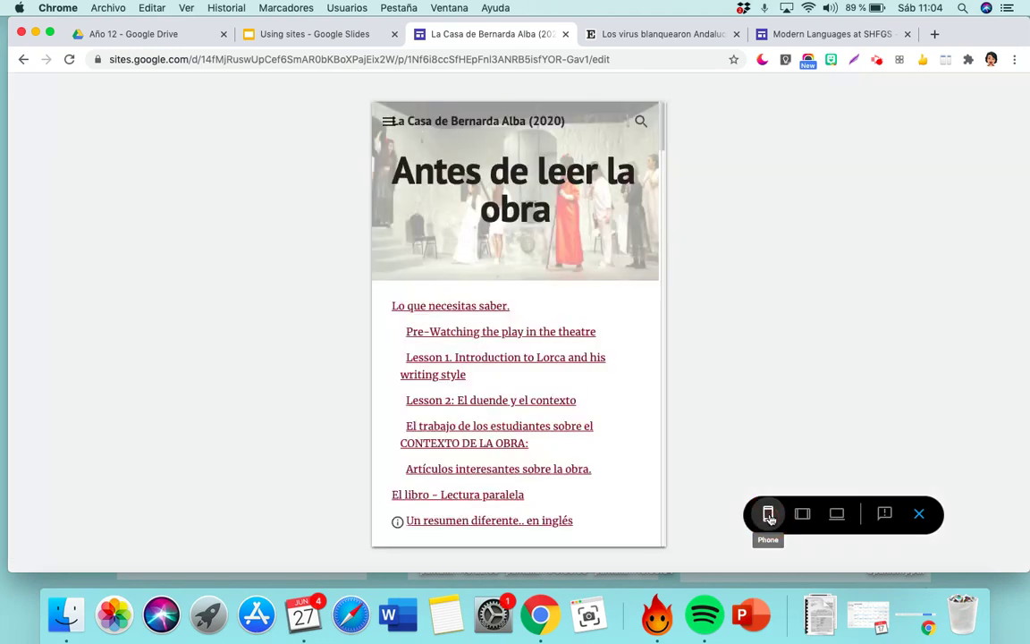
pyautogui.click(802, 515)
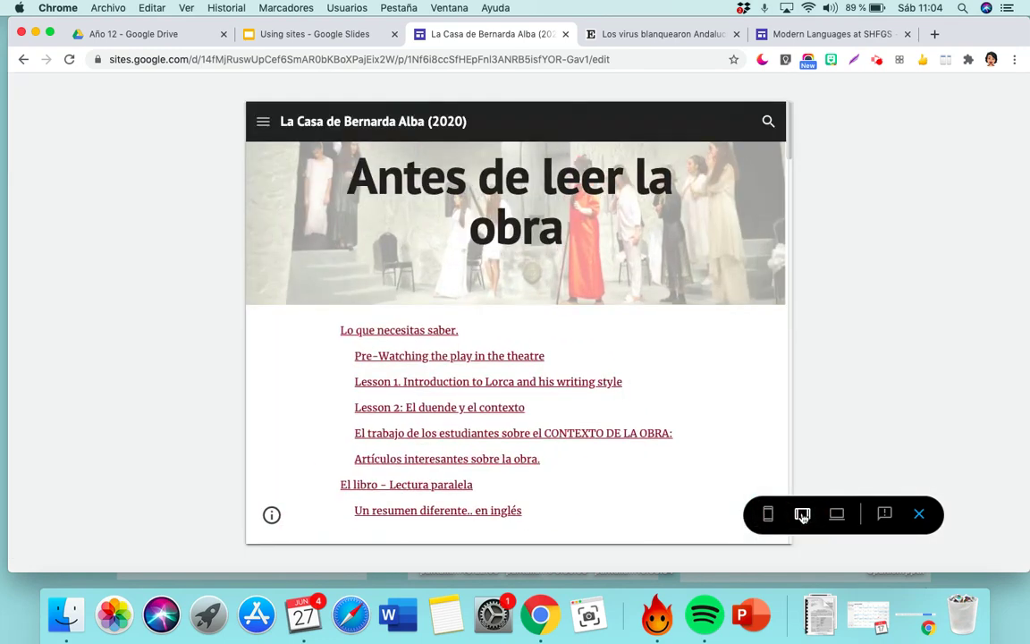
pyautogui.click(837, 516)
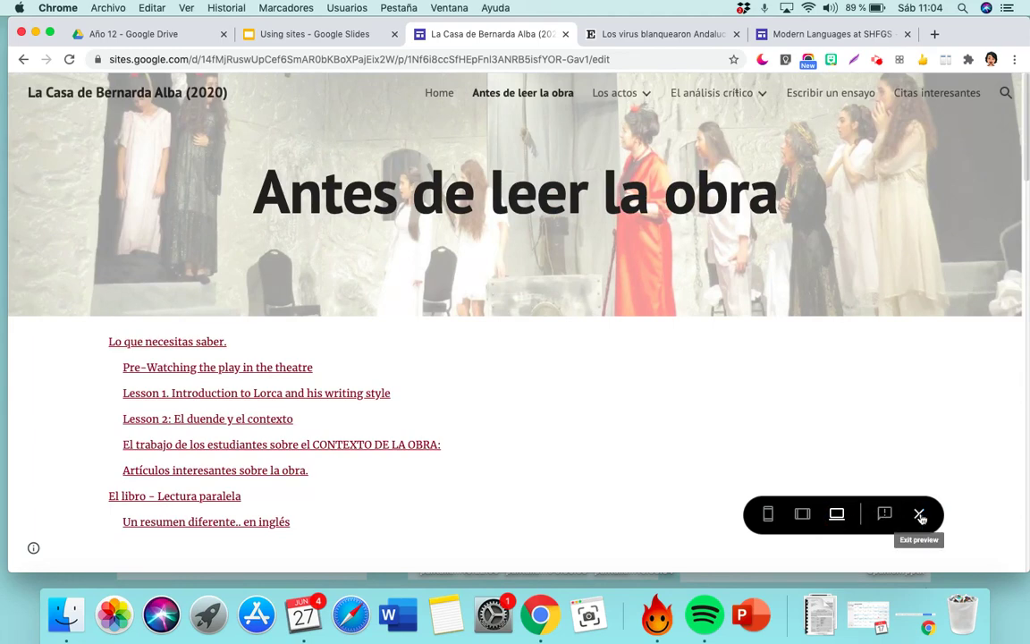
pyautogui.click(920, 516)
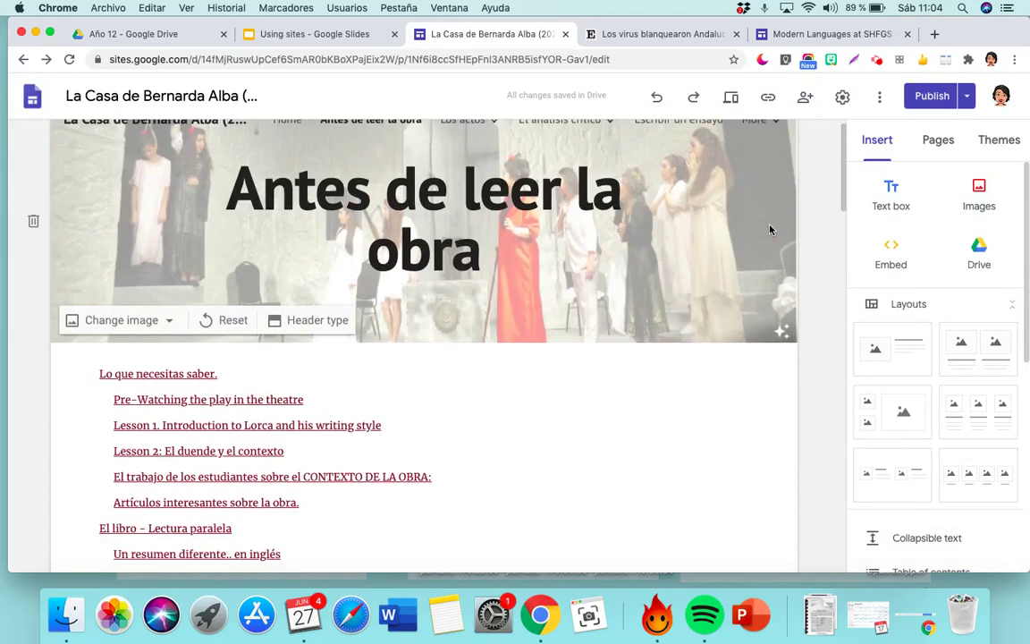
# - Duplicate the "Artículos interesantes sobre la obra." section and delete the article card from the copy
pyautogui.scroll(-10, 769, 230)
pyautogui.scroll(-5, 769, 230)
pyautogui.scroll(1, 769, 230)
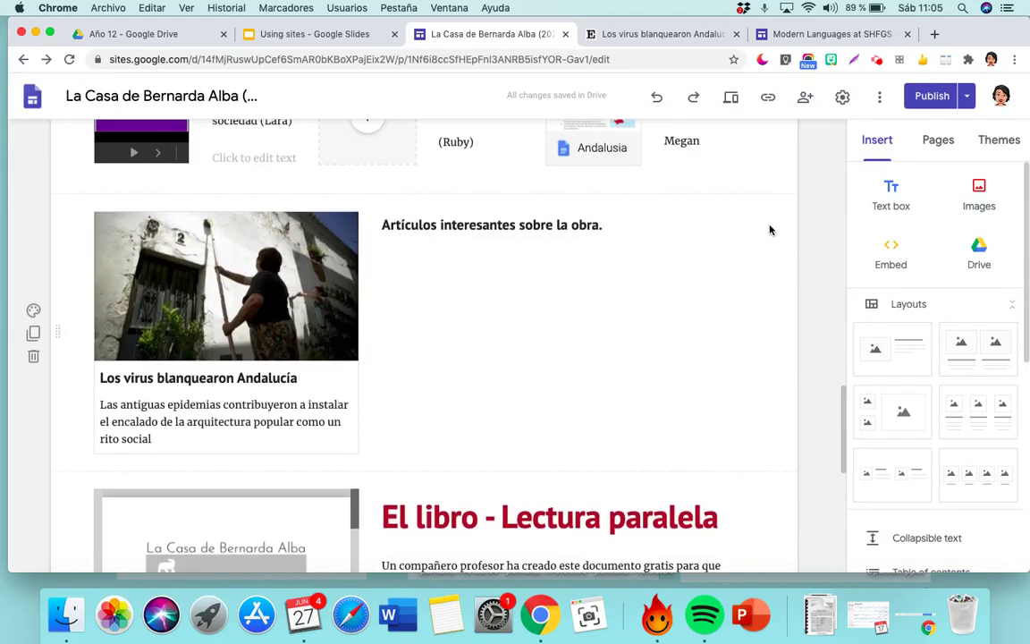
pyautogui.click(282, 278)
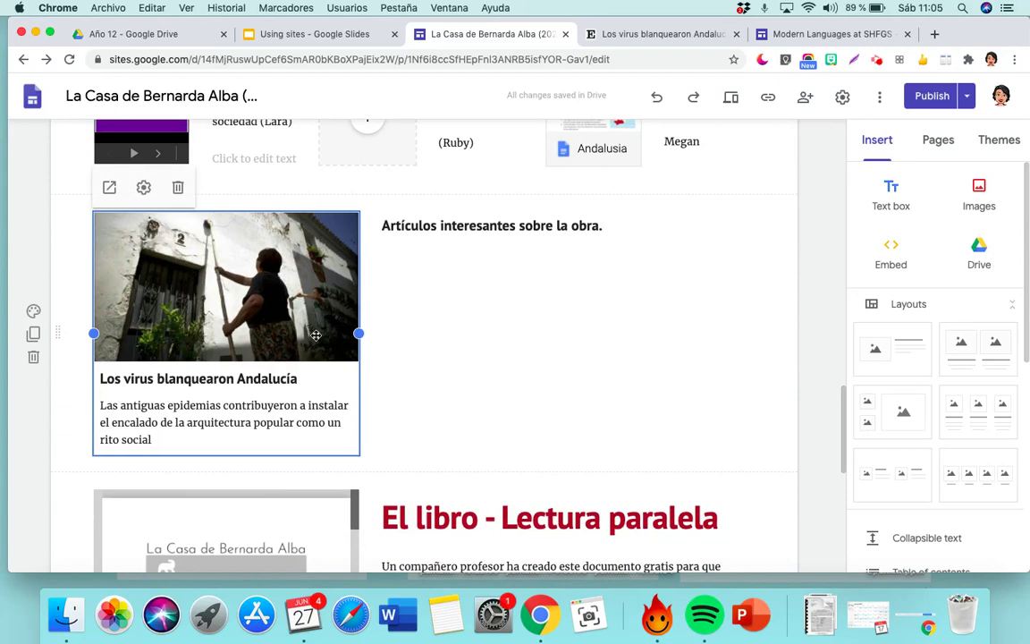
pyautogui.click(33, 334)
pyautogui.click(210, 315)
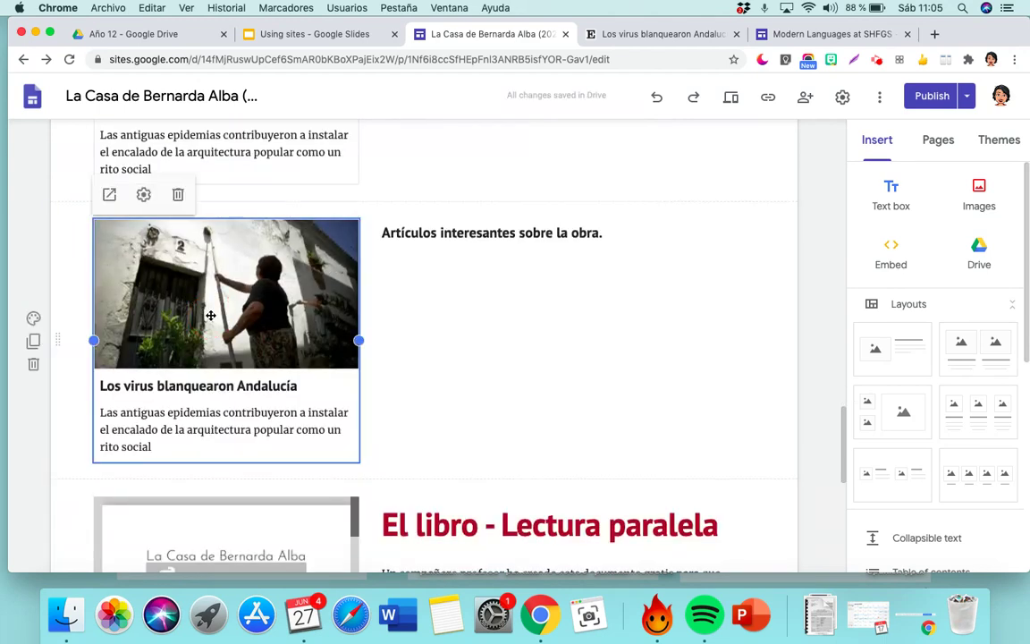
pyautogui.press('Delete')
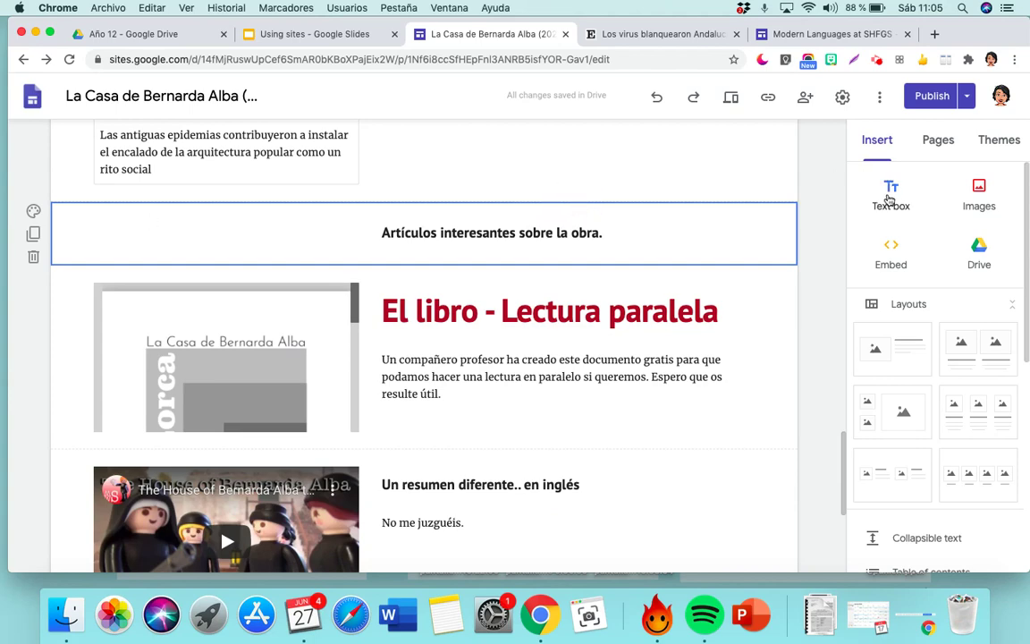
# - Embed the El País article "Los virus blanquearon Andalucía" by its URL, using the Preview display option
pyautogui.click(891, 255)
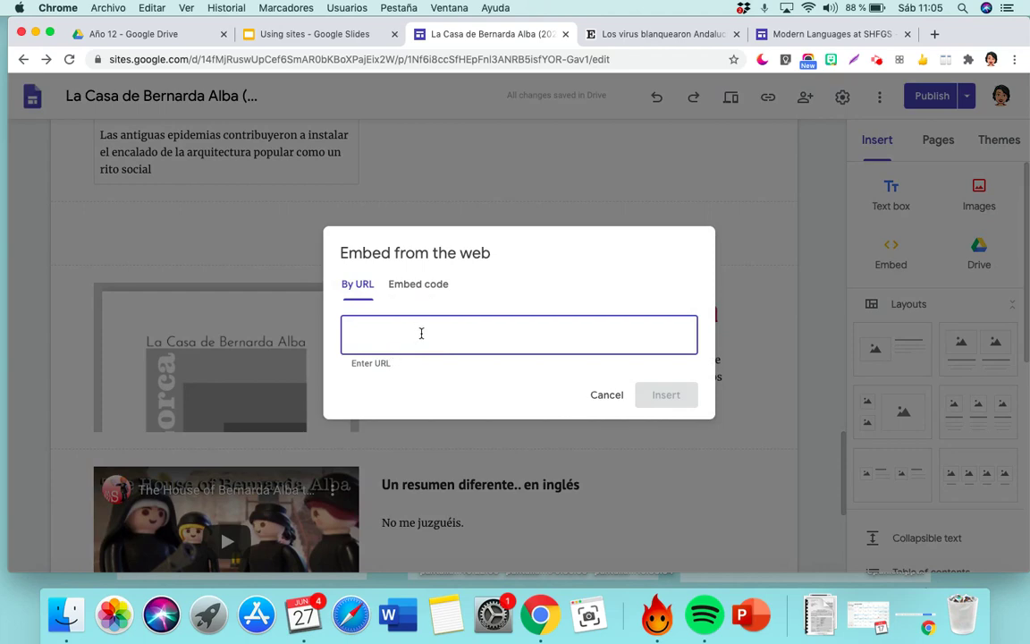
pyautogui.click(648, 34)
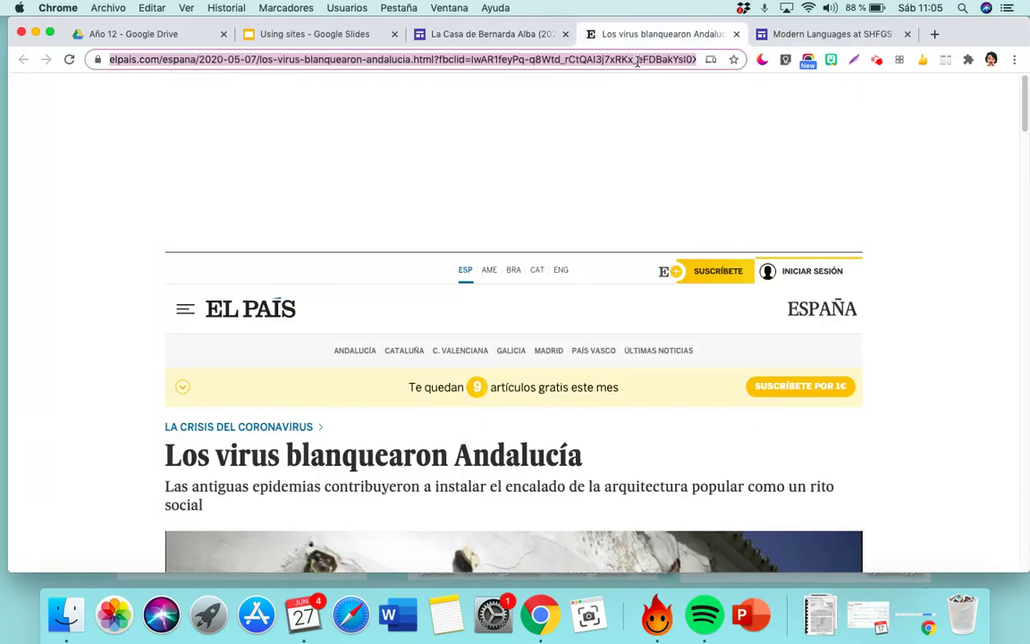
pyautogui.click(485, 36)
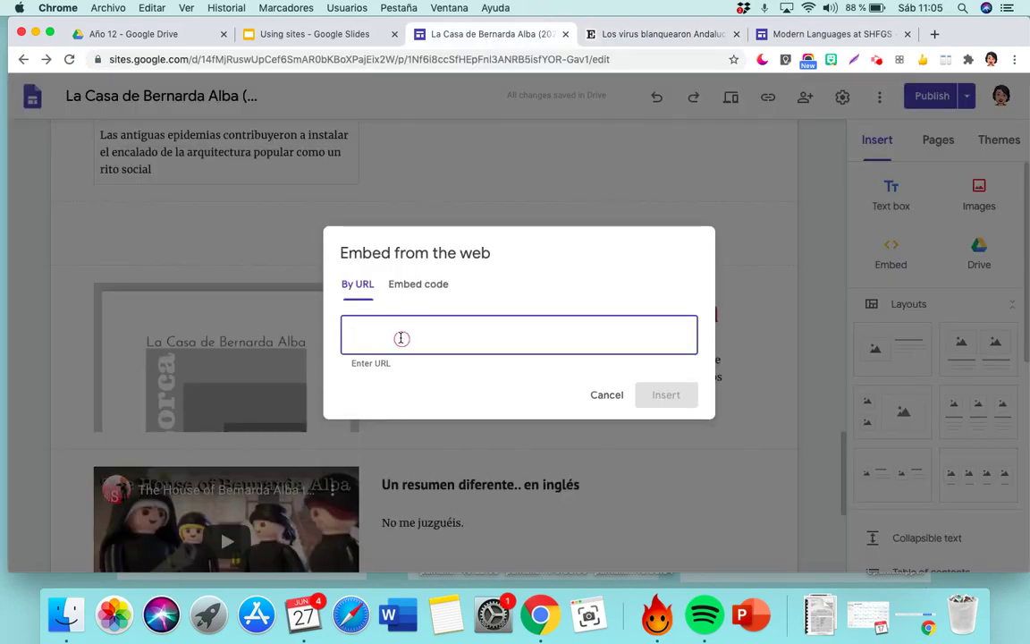
pyautogui.press('super+v')
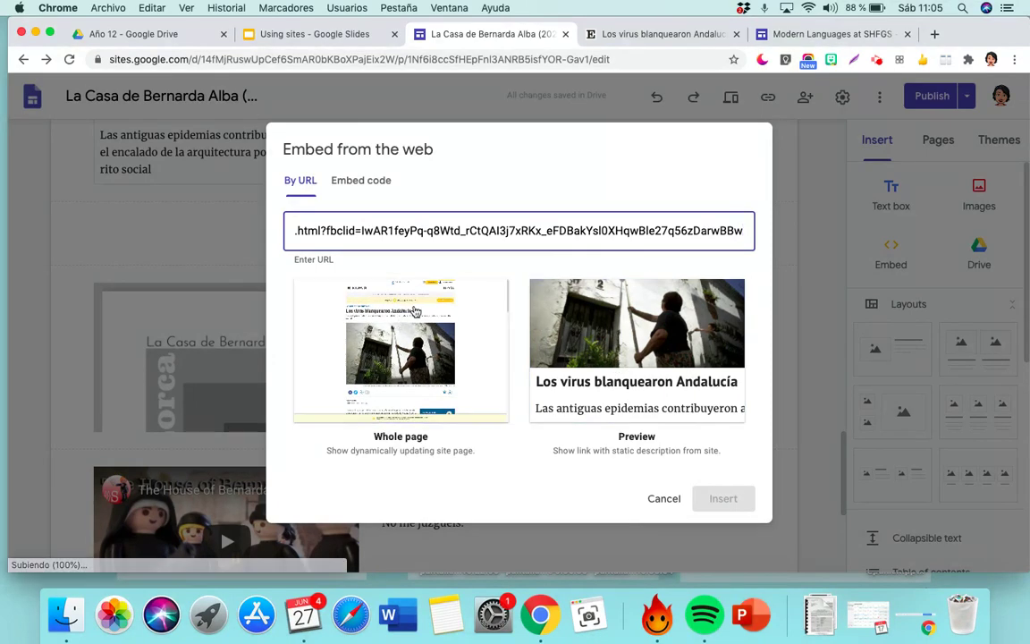
pyautogui.click(605, 324)
pyautogui.click(724, 502)
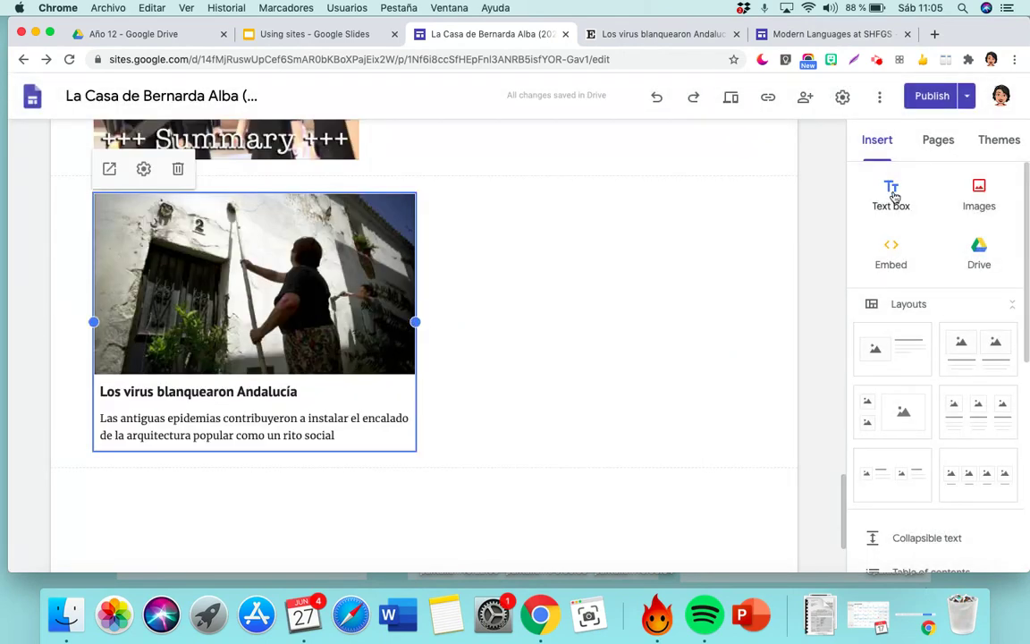
# - Insert a text box and place it beside the newly embedded article card
pyautogui.click(572, 252)
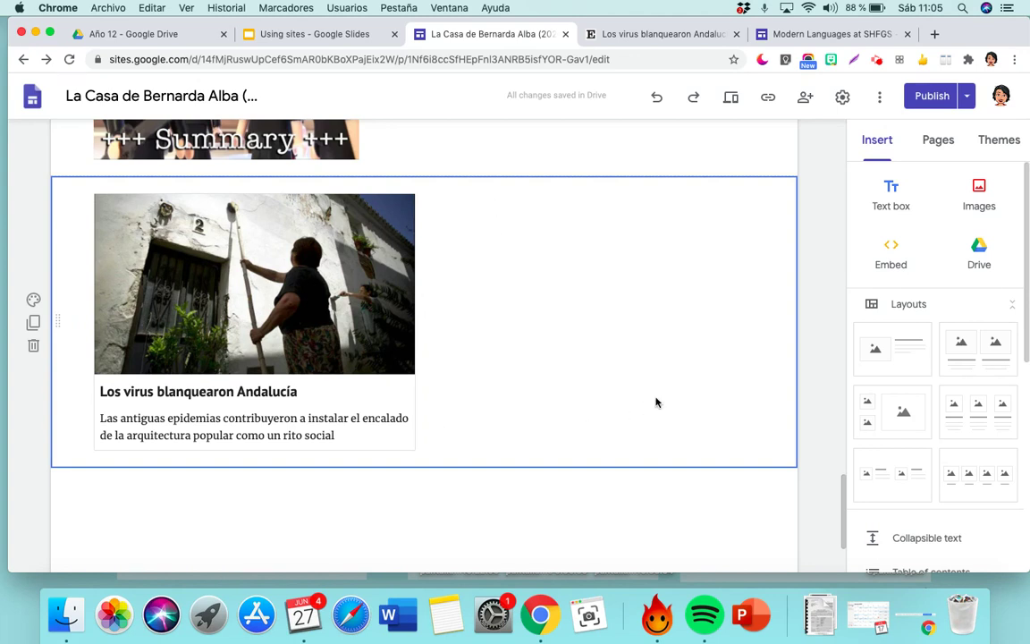
pyautogui.click(891, 190)
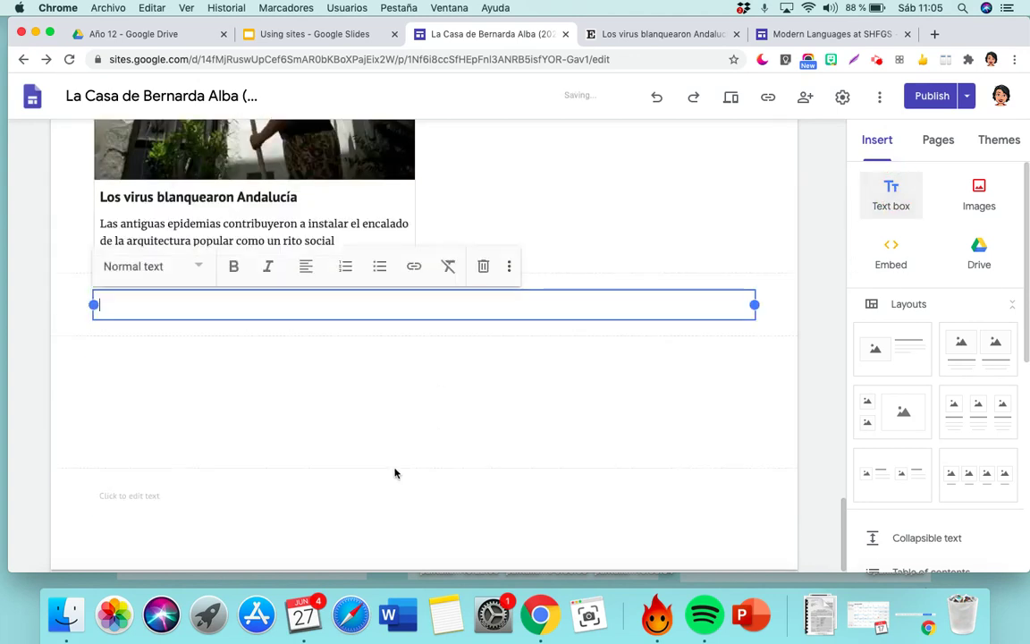
pyautogui.moveTo(599, 292); pyautogui.dragTo(540, 170)
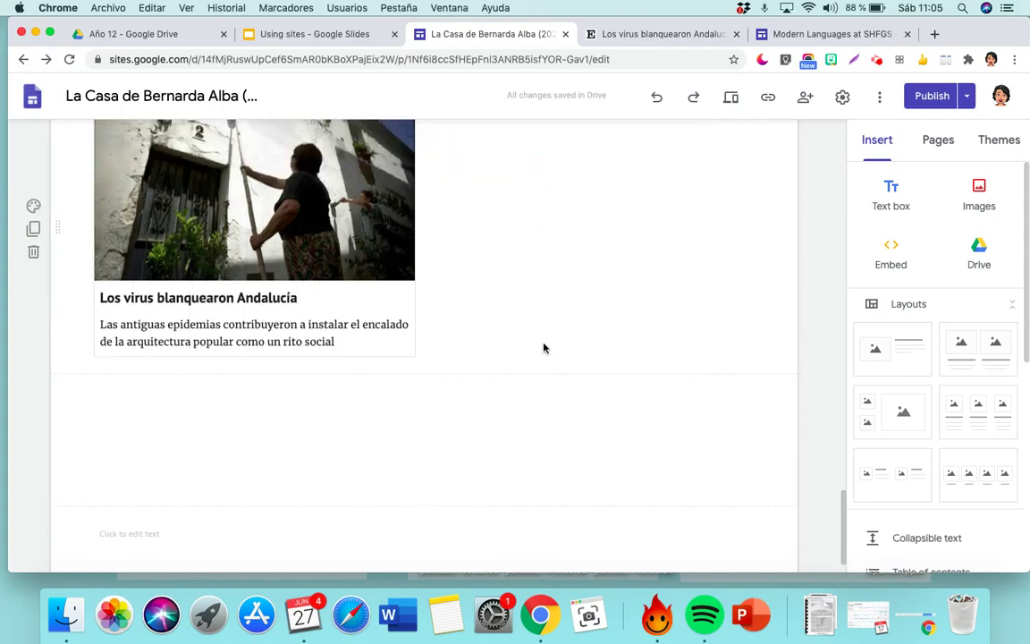
pyautogui.scroll(3, 542, 348)
pyautogui.click(502, 282)
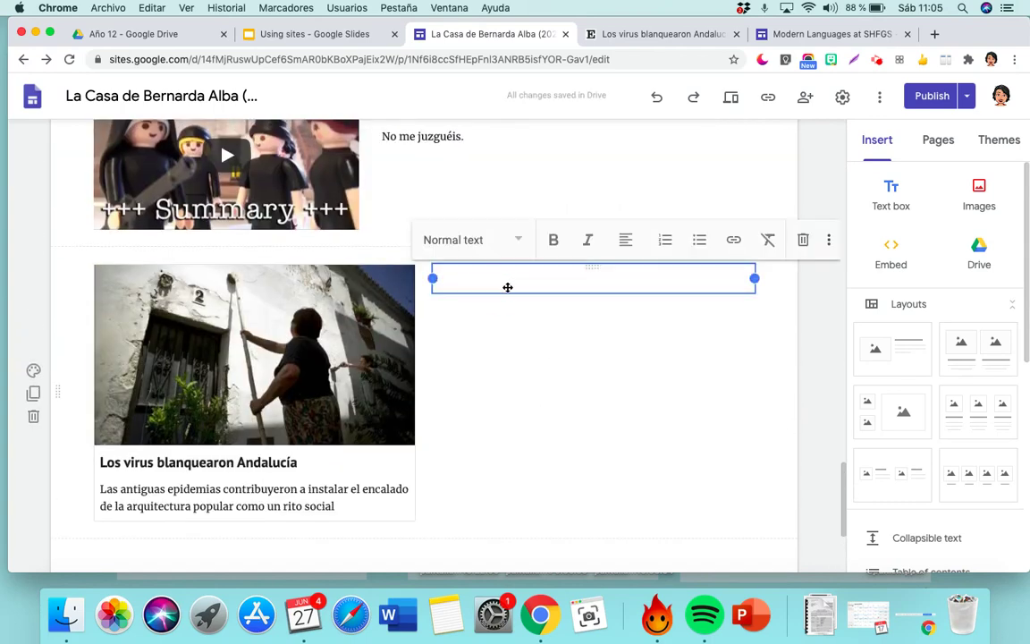
# - Look at the text style options for the empty text box and compare them with the headings listed in the page's table of contents
pyautogui.click(488, 242)
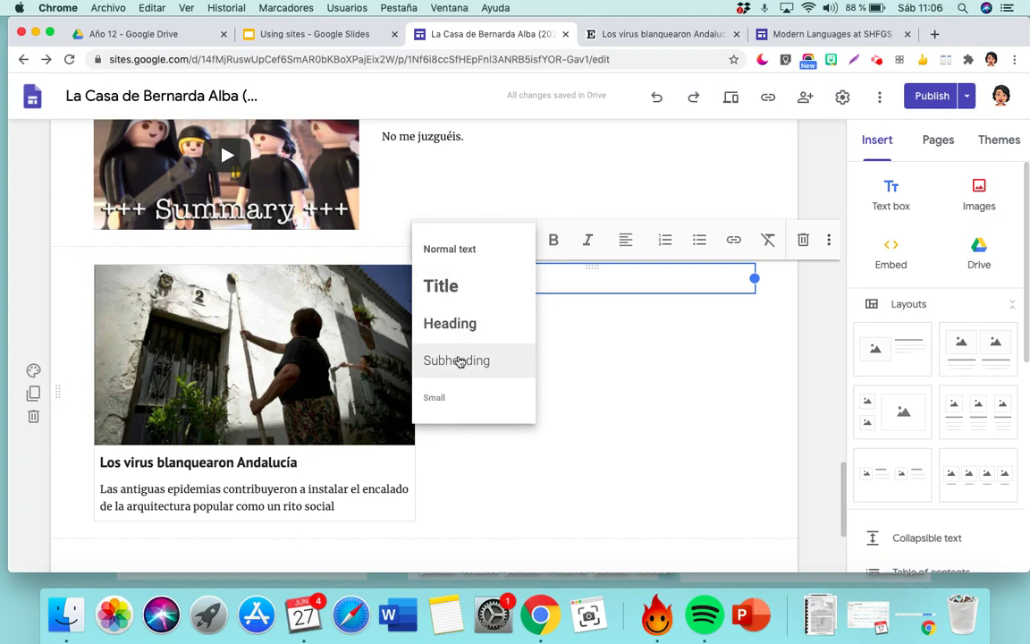
pyautogui.scroll(15, 458, 360)
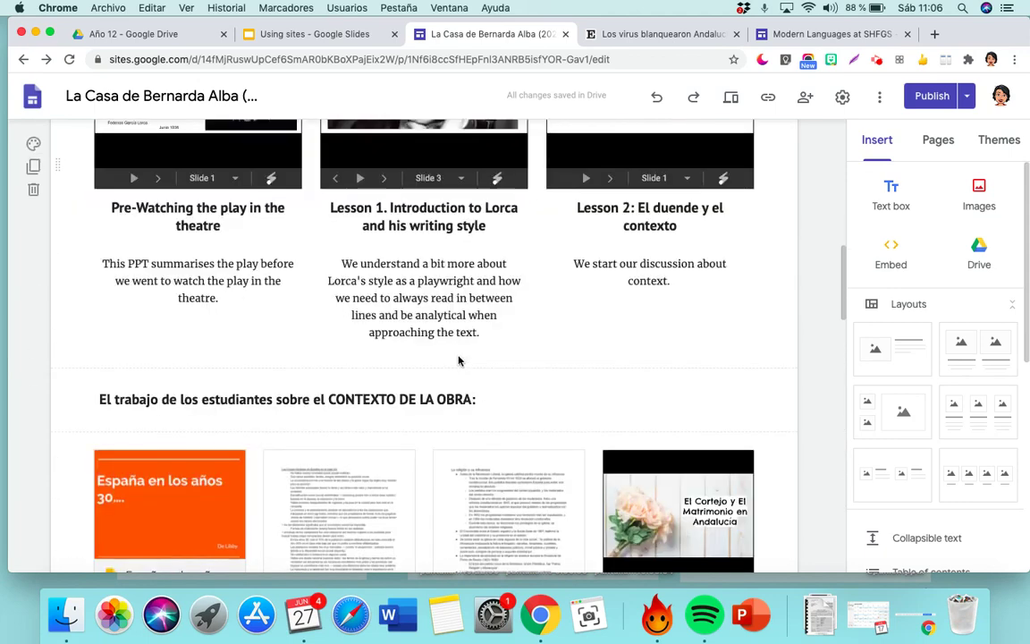
pyautogui.scroll(3, 452, 358)
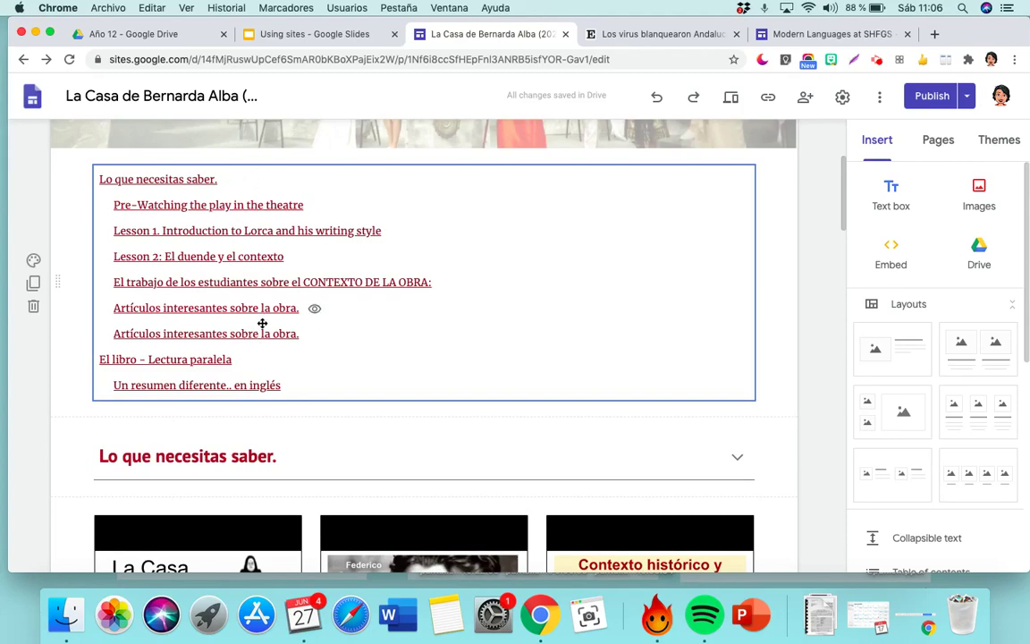
# - Delete the original "Artículos interesantes sobre la obra." section that holds the smaller article card
pyautogui.scroll(-15, 260, 421)
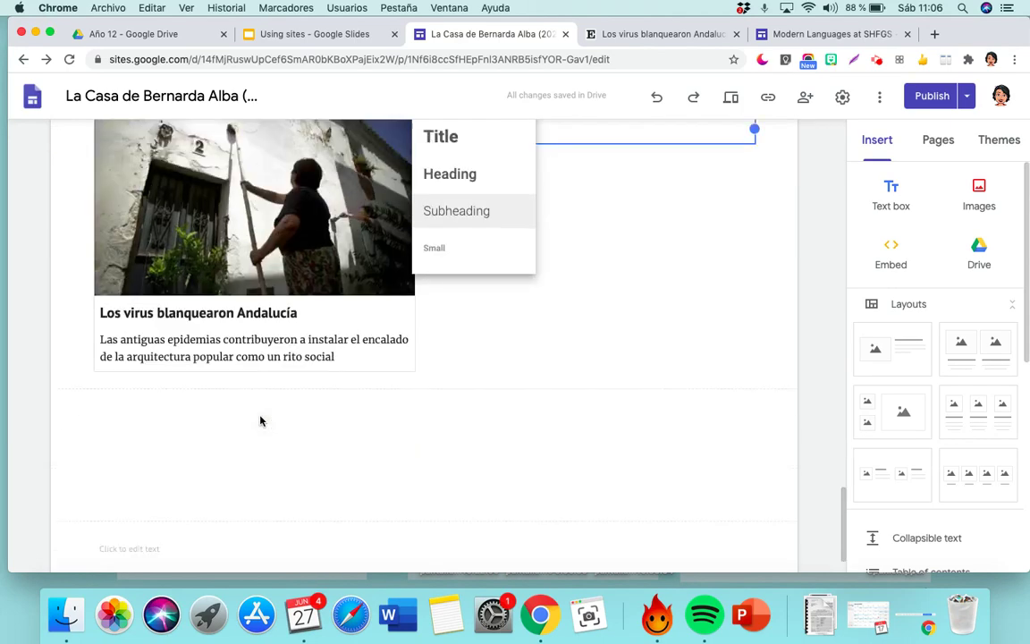
pyautogui.scroll(8, 260, 421)
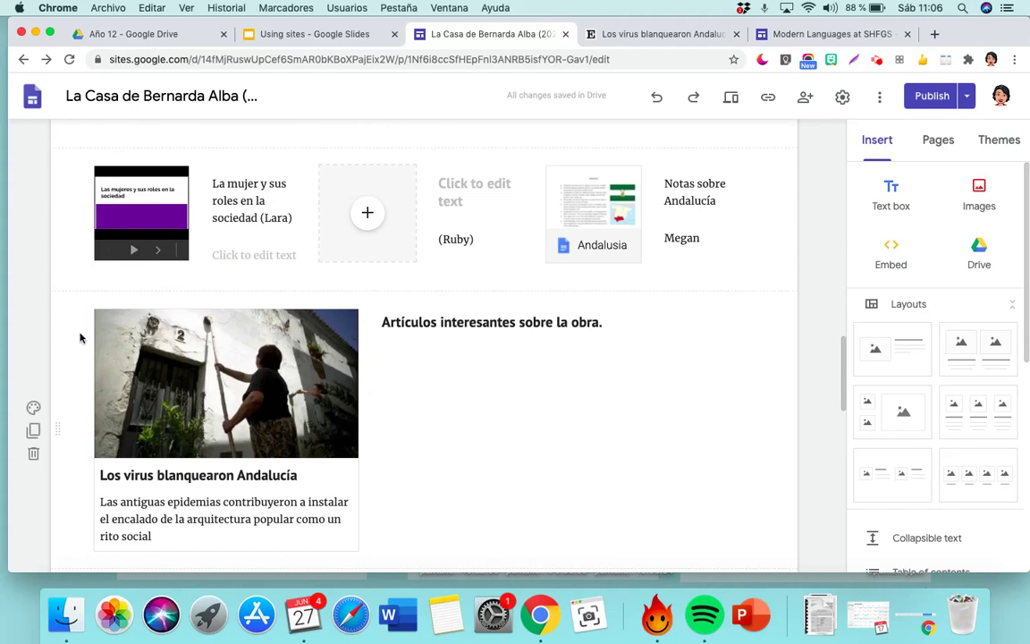
pyautogui.click(34, 455)
pyautogui.scroll(4, 320, 374)
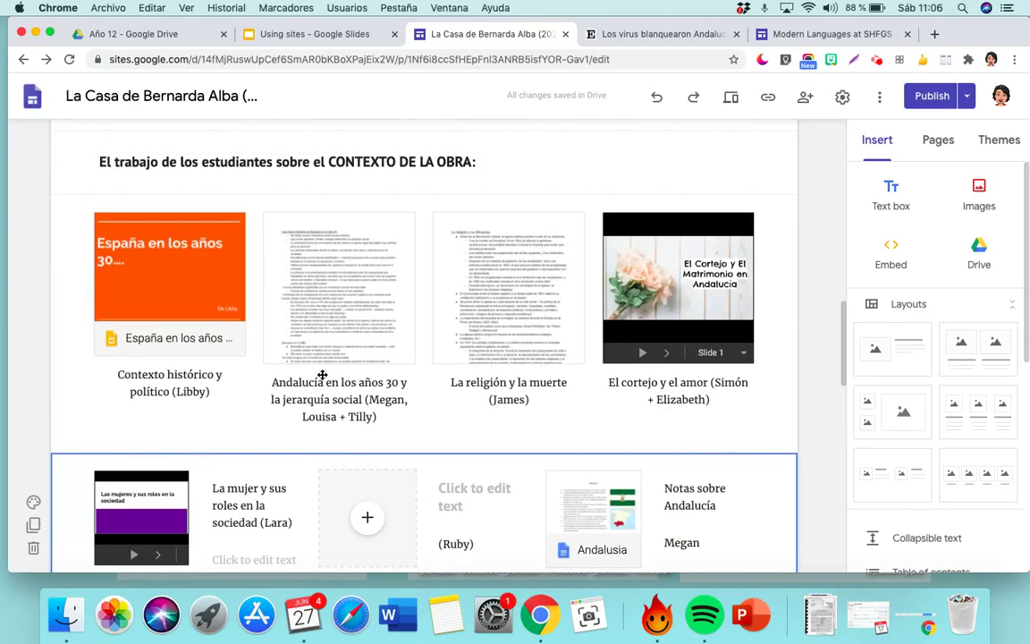
# - Set the empty text box beside the embedded article card to the Subheading style
pyautogui.scroll(-6, 322, 376)
pyautogui.scroll(-6, 322, 376)
pyautogui.scroll(2, 322, 375)
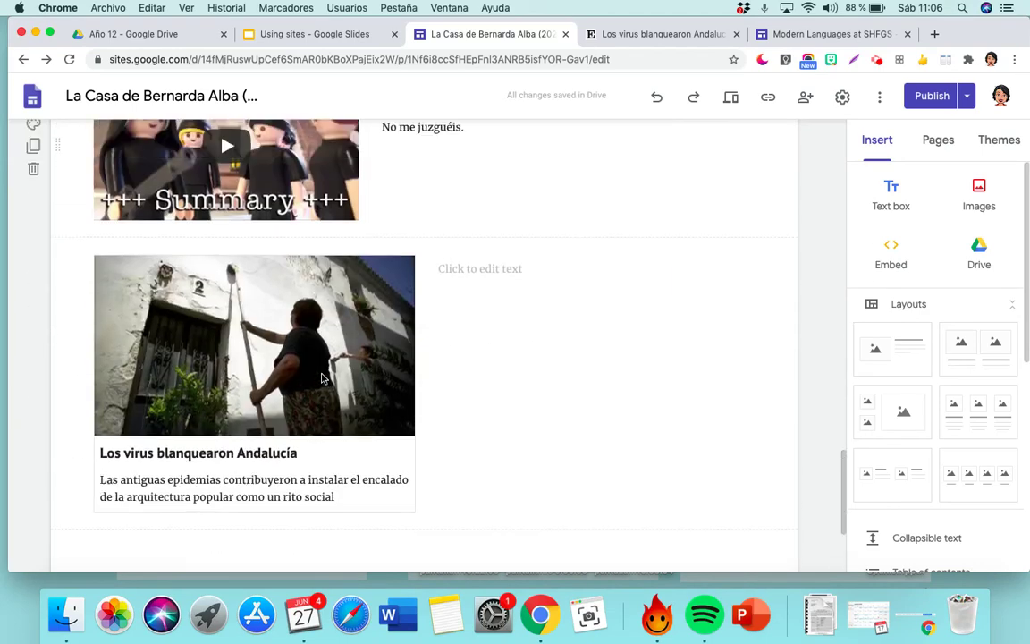
pyautogui.click(488, 265)
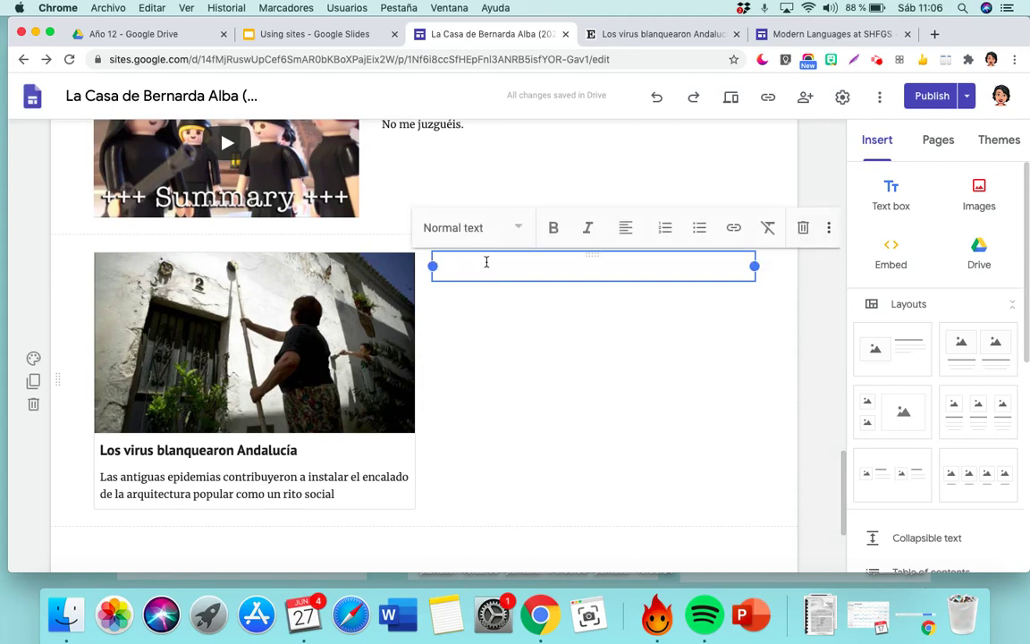
pyautogui.click(493, 229)
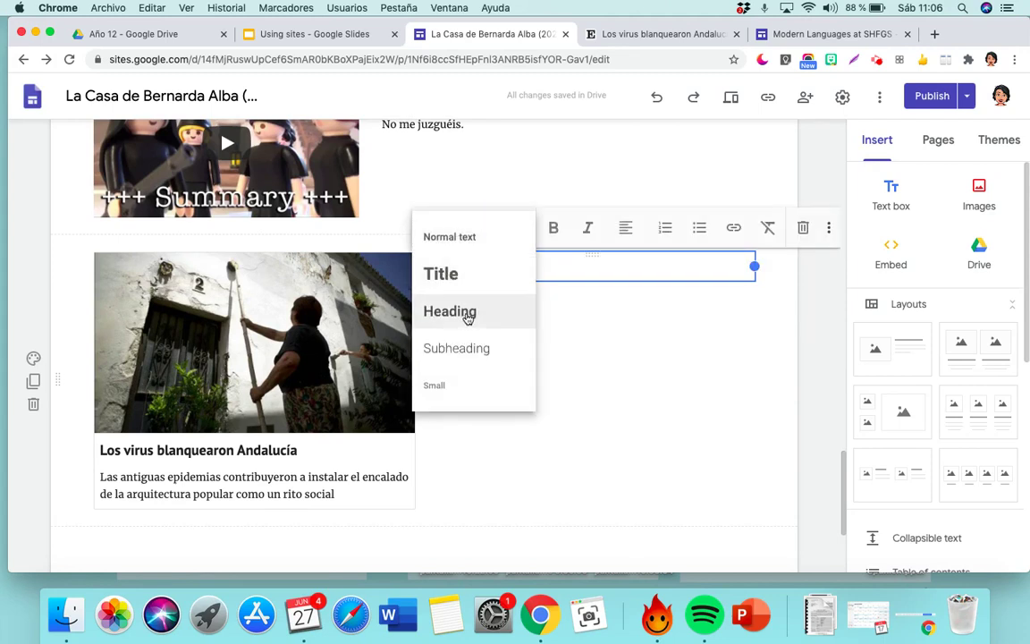
pyautogui.click(458, 348)
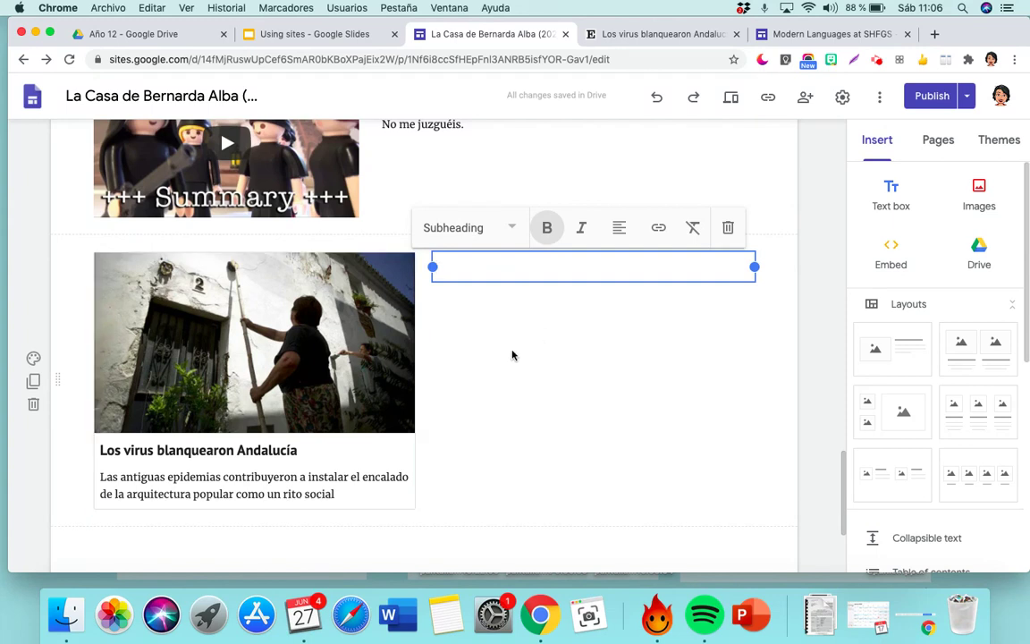
# - Enter the subheading "Un artículo interesante" in the text box beside the article card
pyautogui.write('Un art')
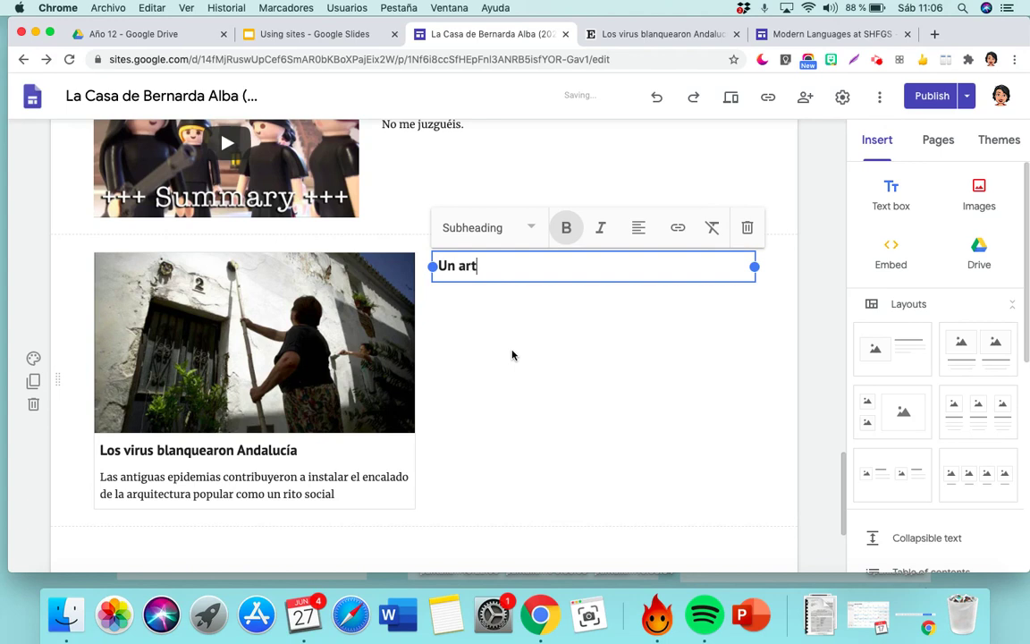
pyautogui.write('ículo e')
pyautogui.write('nteresante')
pyautogui.press('Return')
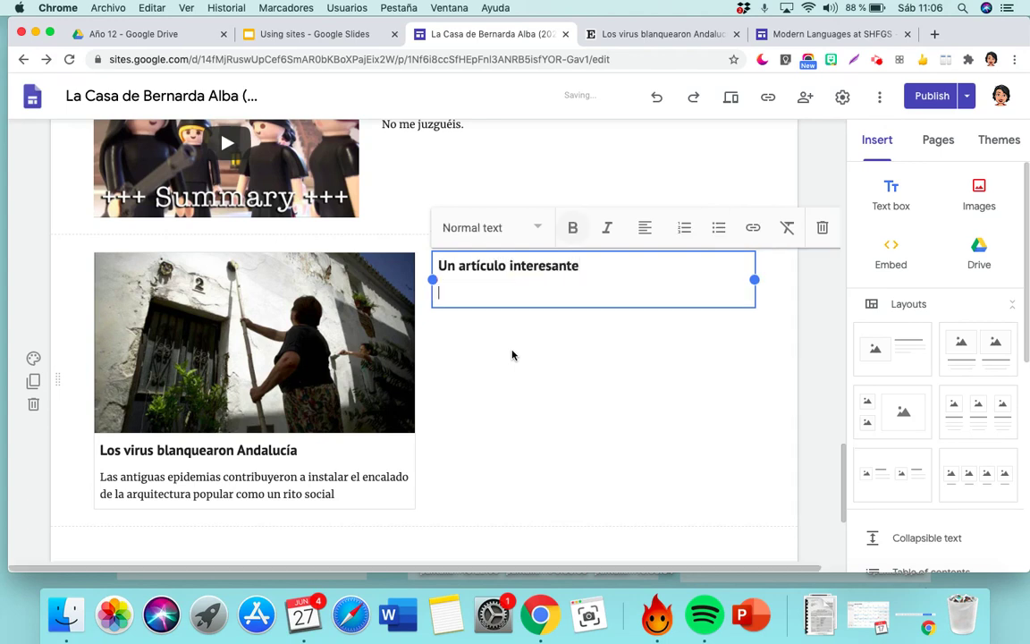
pyautogui.press('BackSpace')
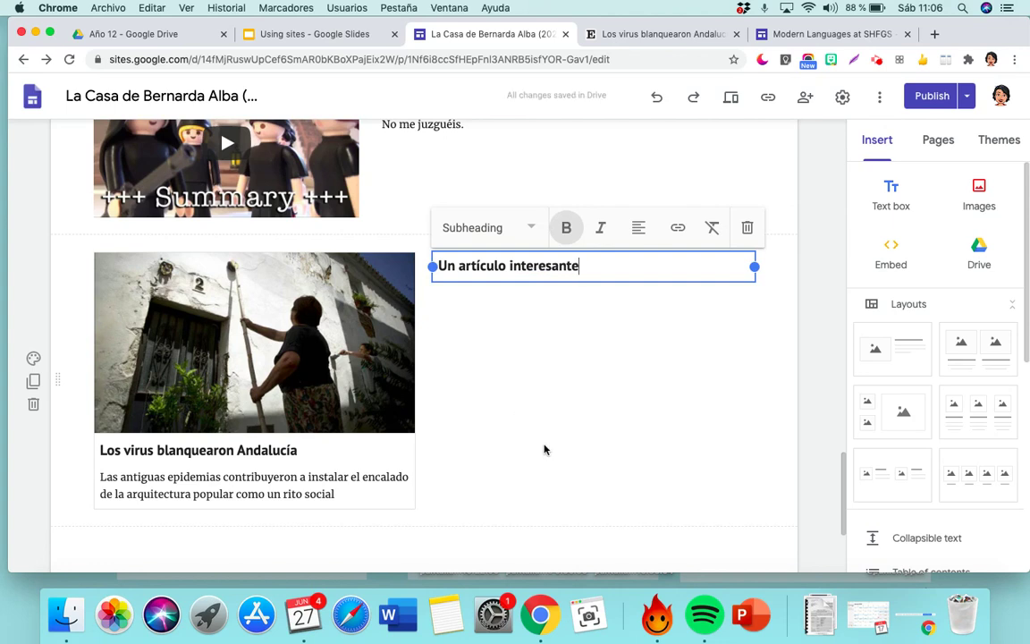
# - Add the bullet point "La importancia del blanco" in normal text under the new subheading
pyautogui.press('Return')
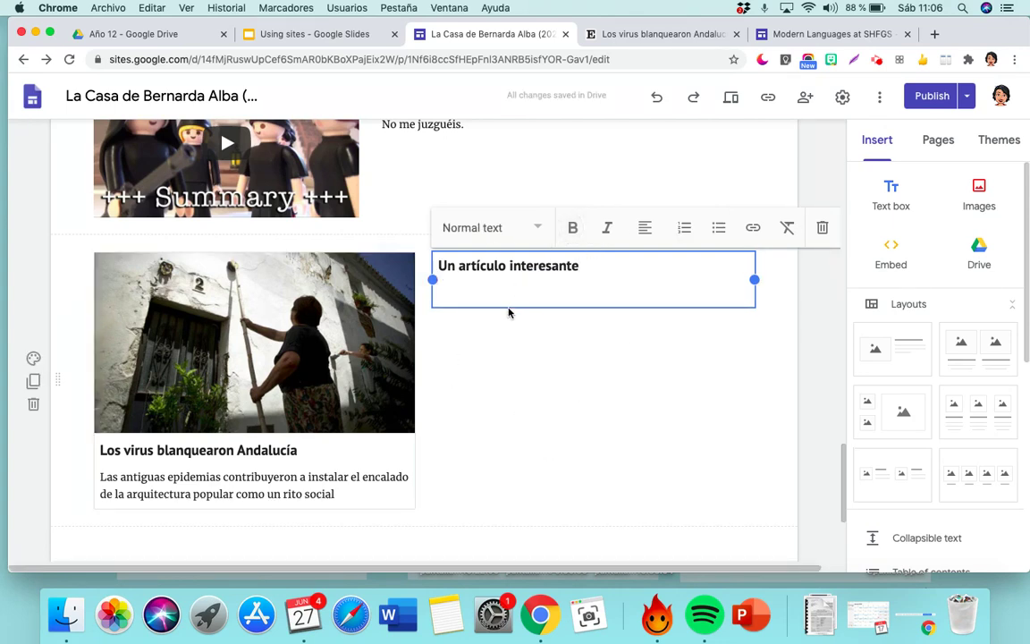
pyautogui.write('* ')
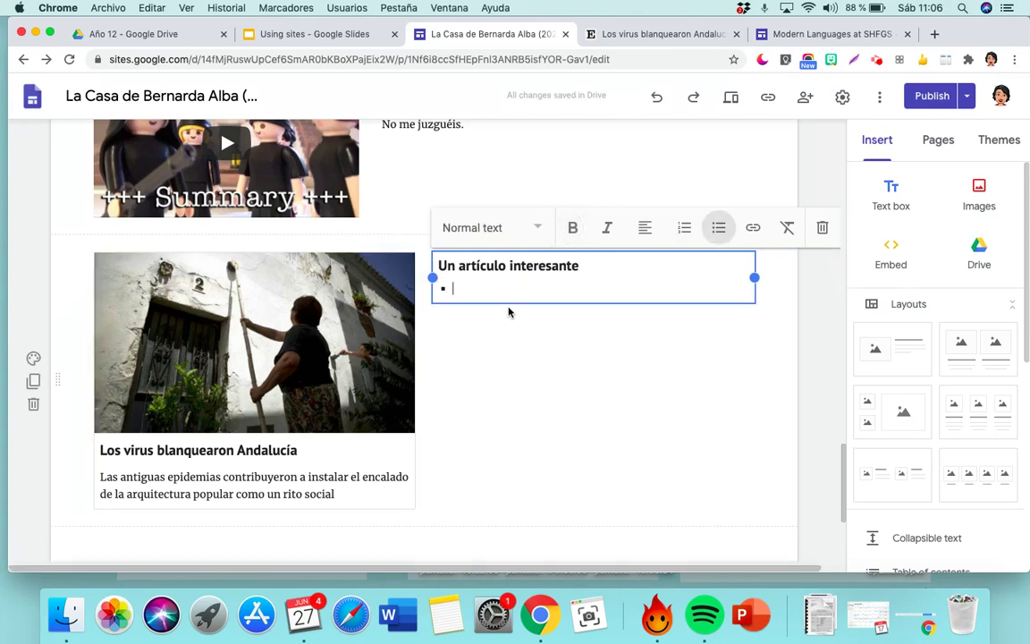
pyautogui.write('Bl')
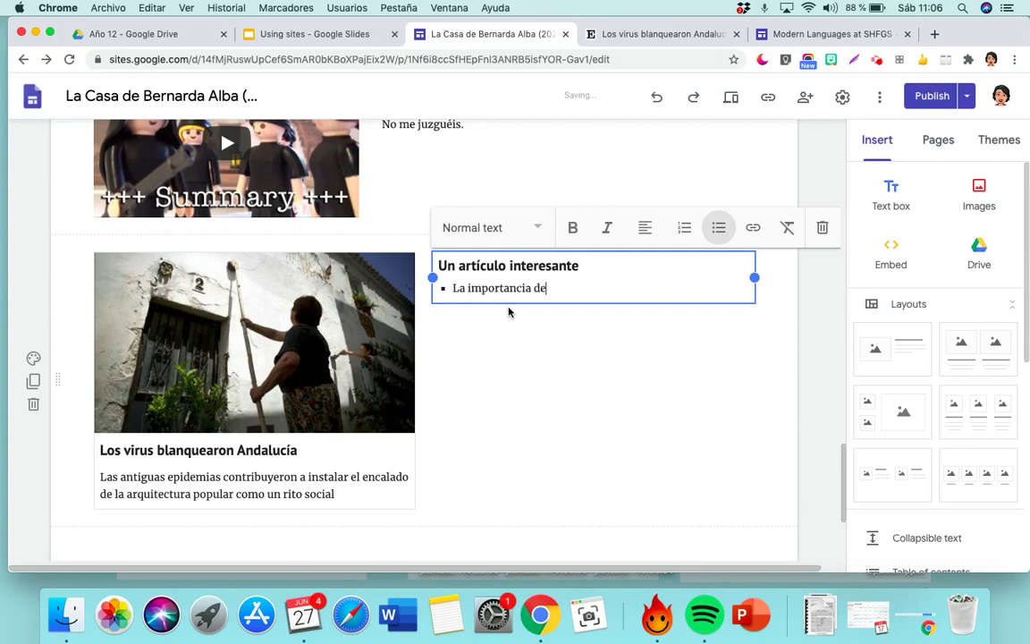
pyautogui.click(512, 383)
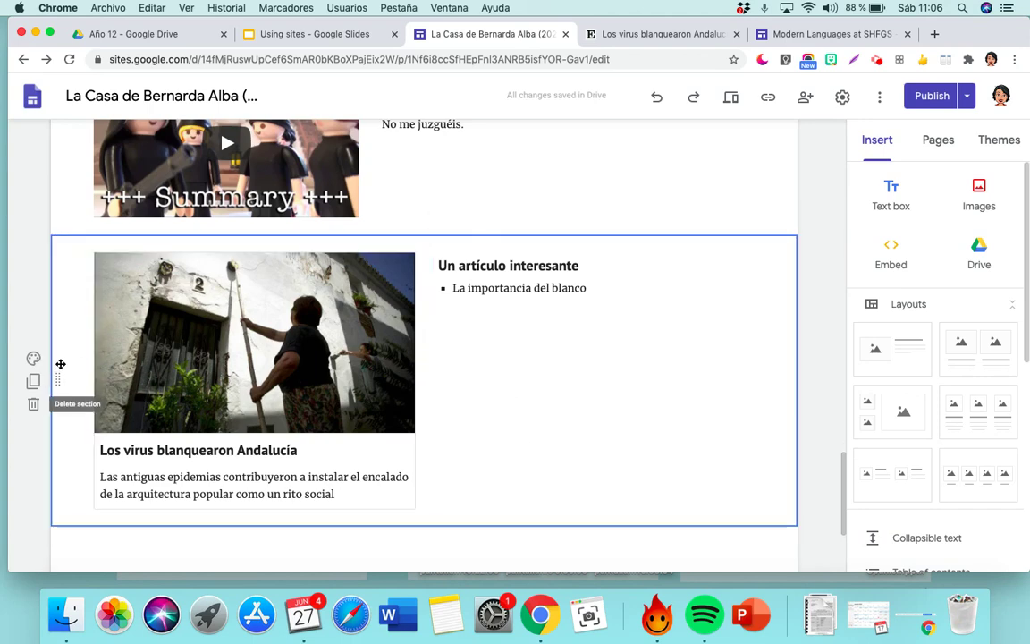
# - Move the article card section up below "Artículos interesantes sobre la obra." and delete that heading's section
pyautogui.moveTo(60, 368)
pyautogui.mouseDown()
pyautogui.moveTo(67, 120)
pyautogui.moveTo(60, 313)
pyautogui.moveTo(57, 185)
pyautogui.moveTo(62, 345)
pyautogui.mouseUp()
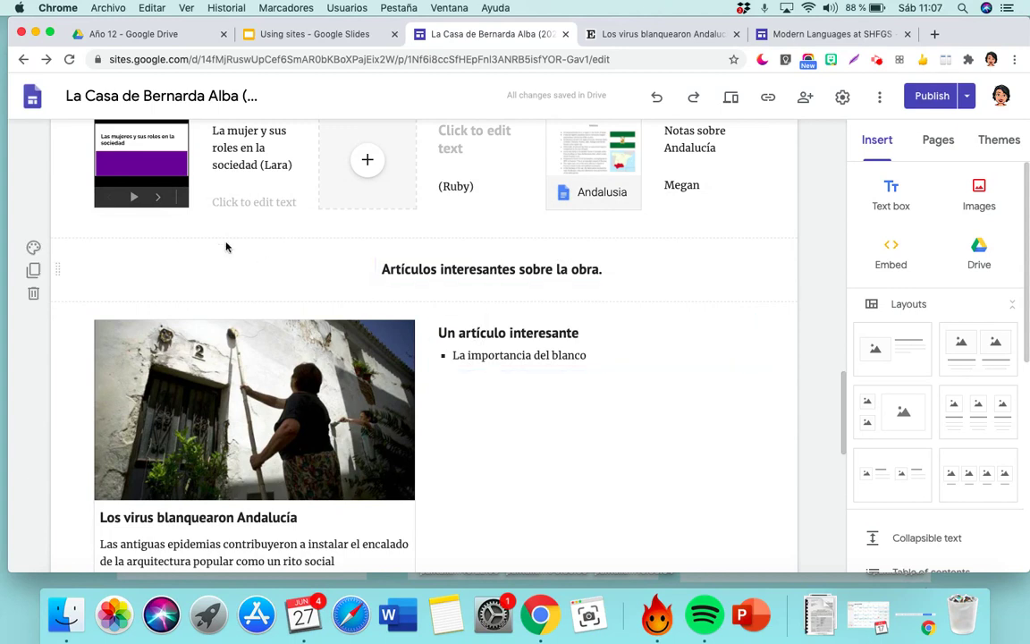
pyautogui.click(34, 292)
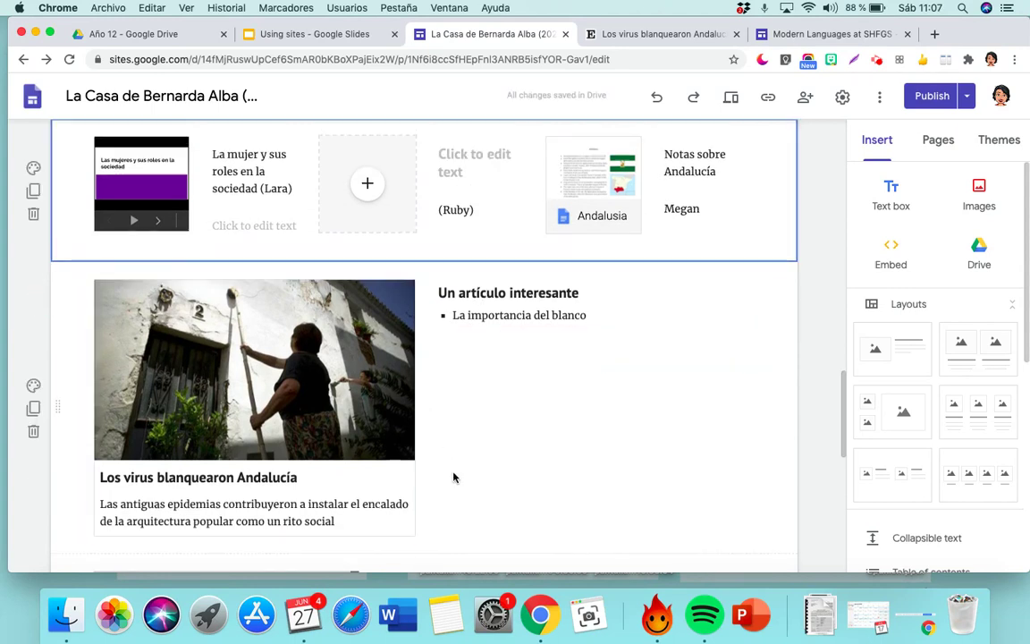
# - Insert a second table of contents on the "Antes de leer la obra" page
pyautogui.scroll(-1, 666, 462)
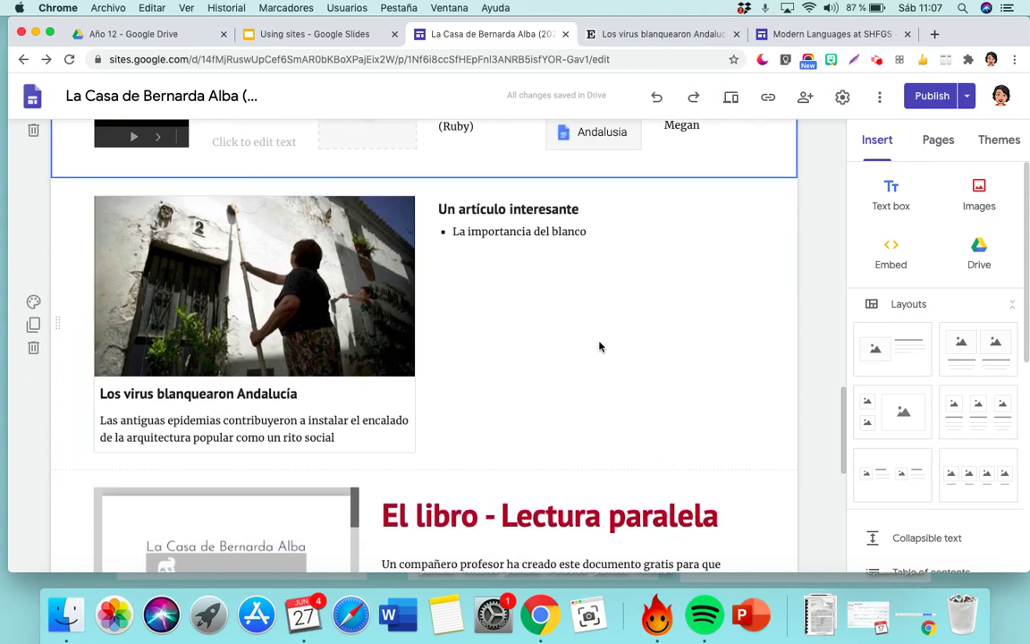
pyautogui.scroll(-3, 599, 347)
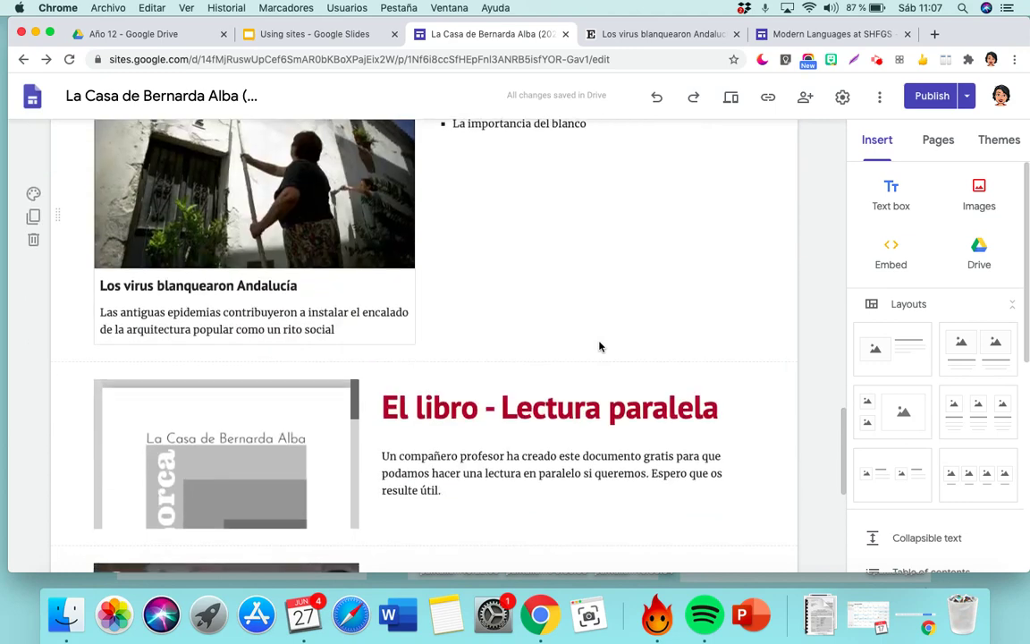
pyautogui.scroll(-10, 599, 347)
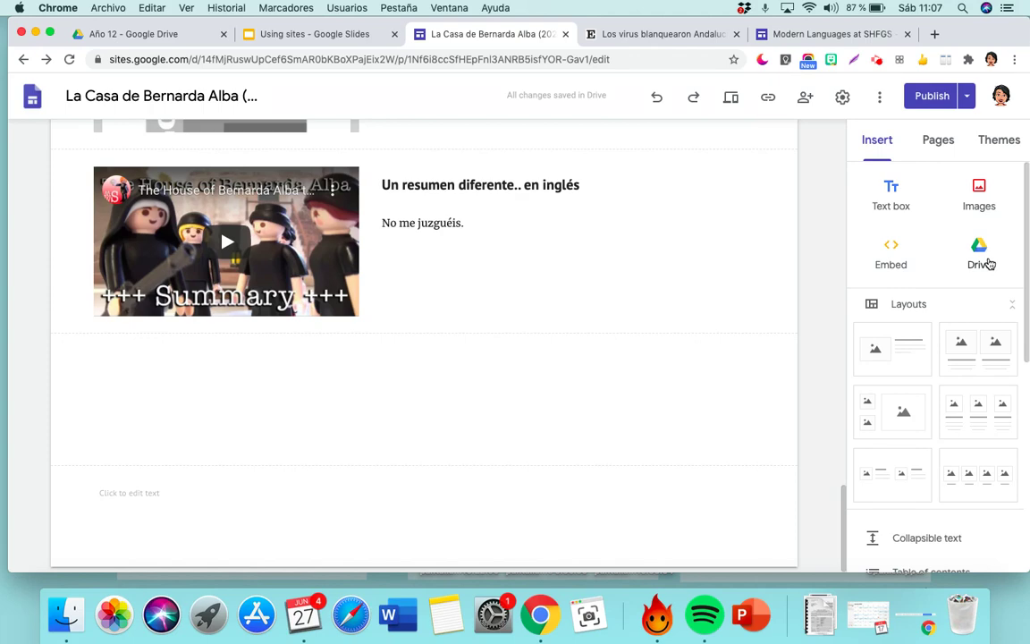
pyautogui.scroll(-5, 938, 483)
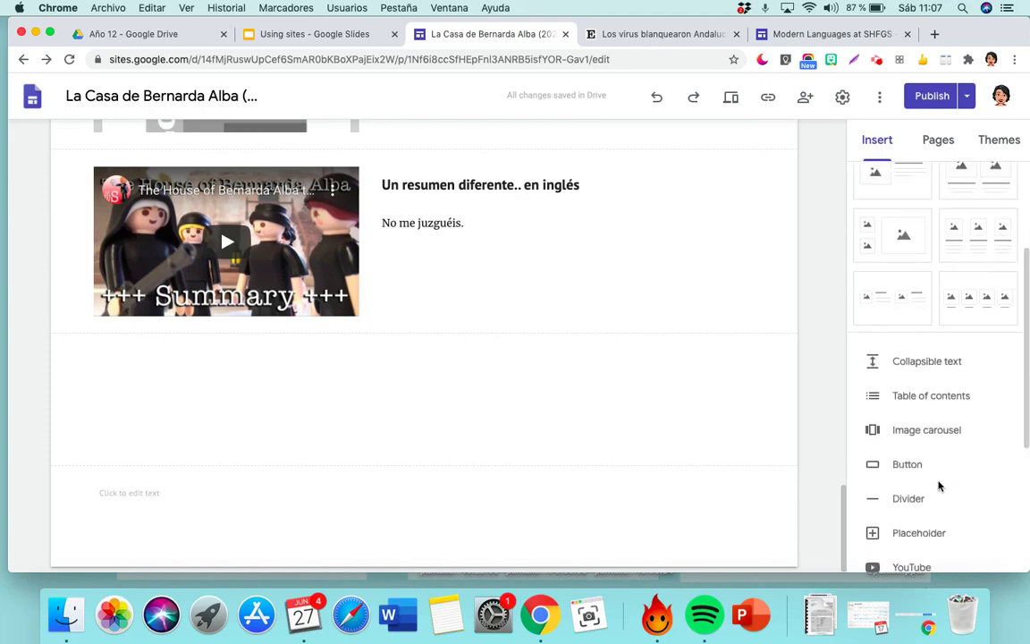
pyautogui.click(926, 331)
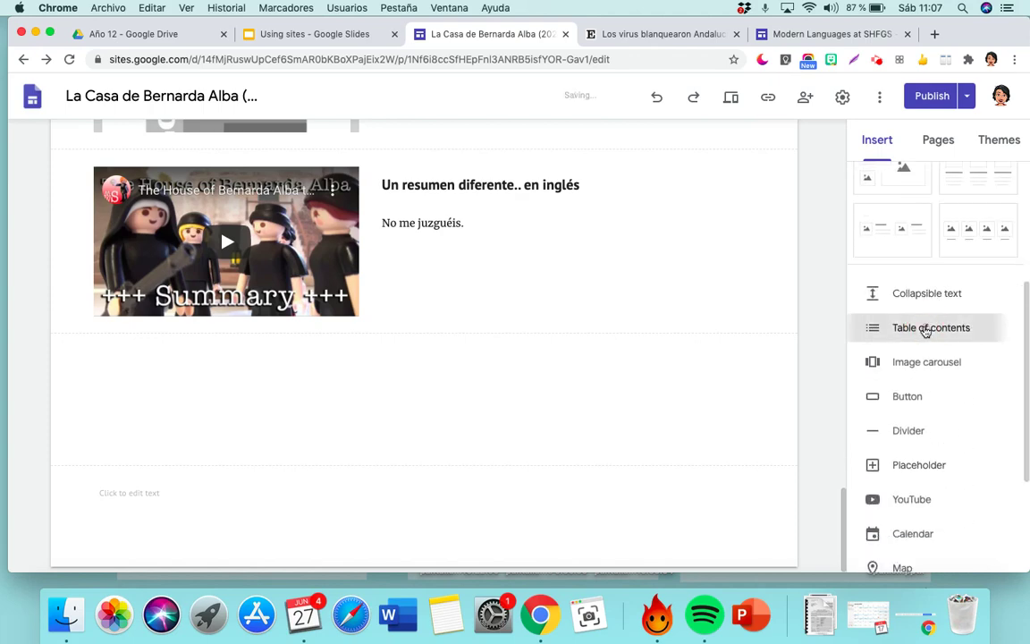
# - Delete both table of contents sections beneath the page header
pyautogui.scroll(-3, 524, 306)
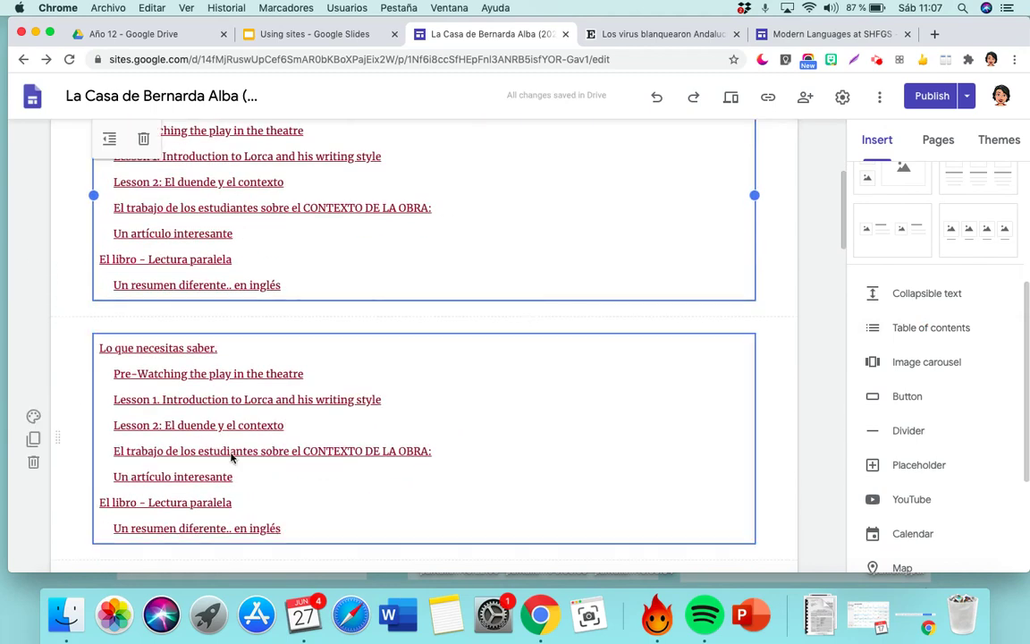
pyautogui.click(33, 461)
pyautogui.scroll(2, 157, 260)
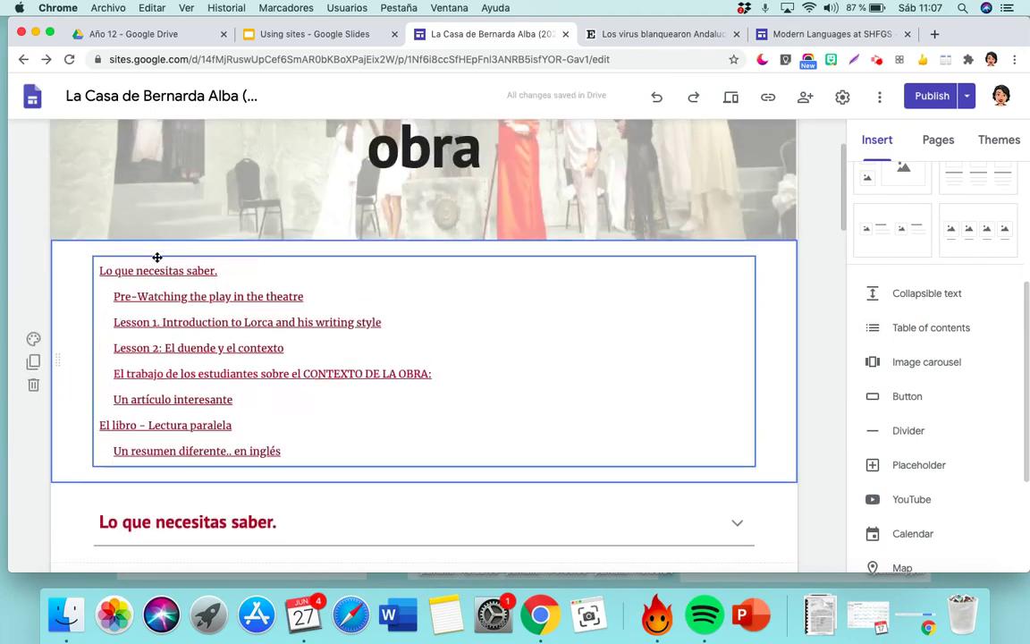
pyautogui.click(33, 384)
# - Insert a fresh table of contents between the page header and "Lo que necesitas saber."
pyautogui.scroll(-1, 230, 404)
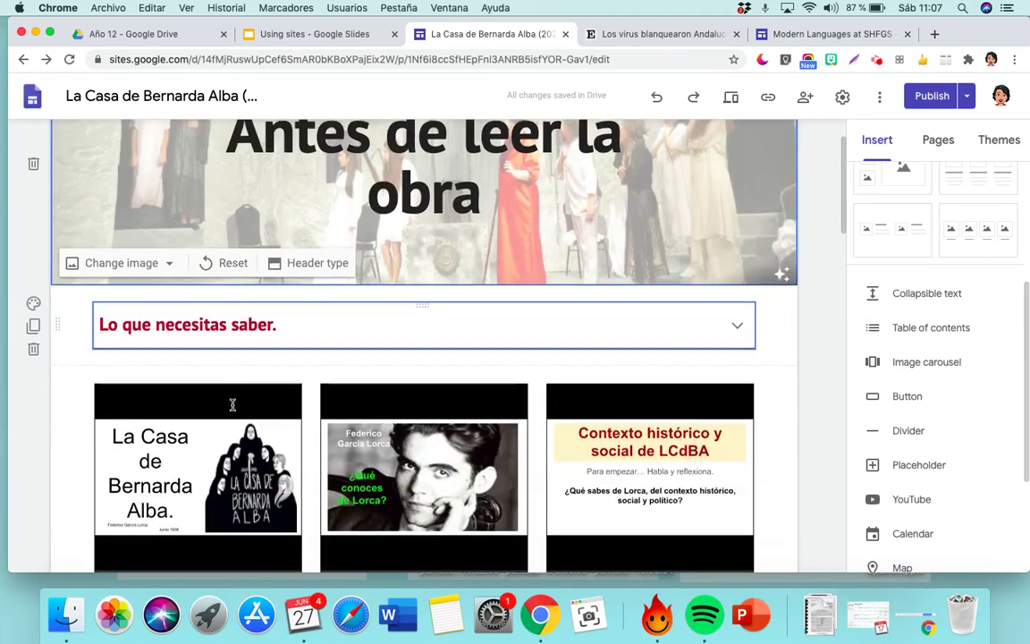
pyautogui.scroll(1, 357, 419)
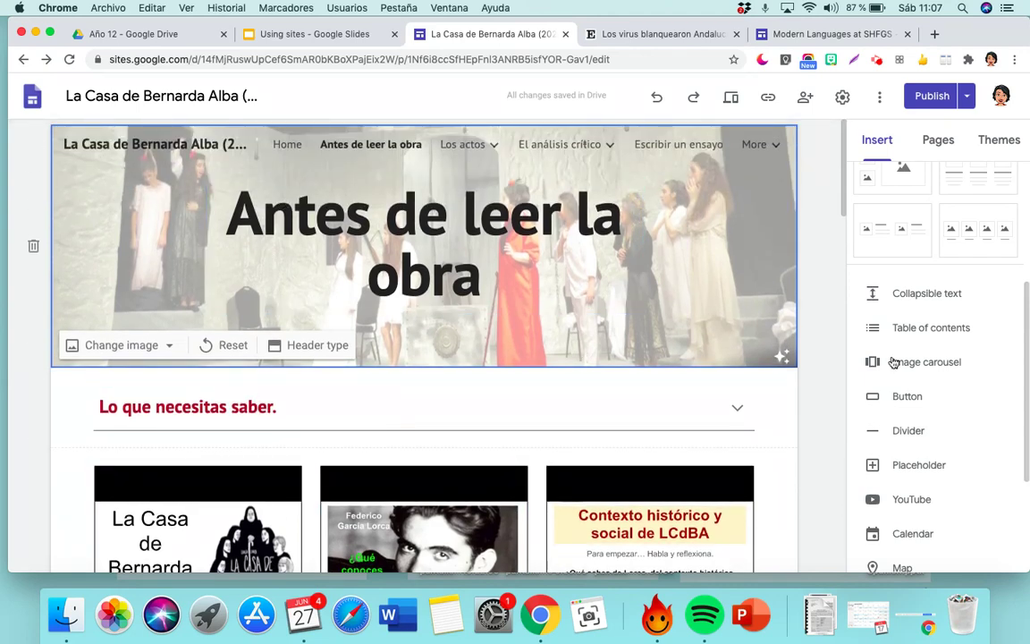
pyautogui.click(945, 338)
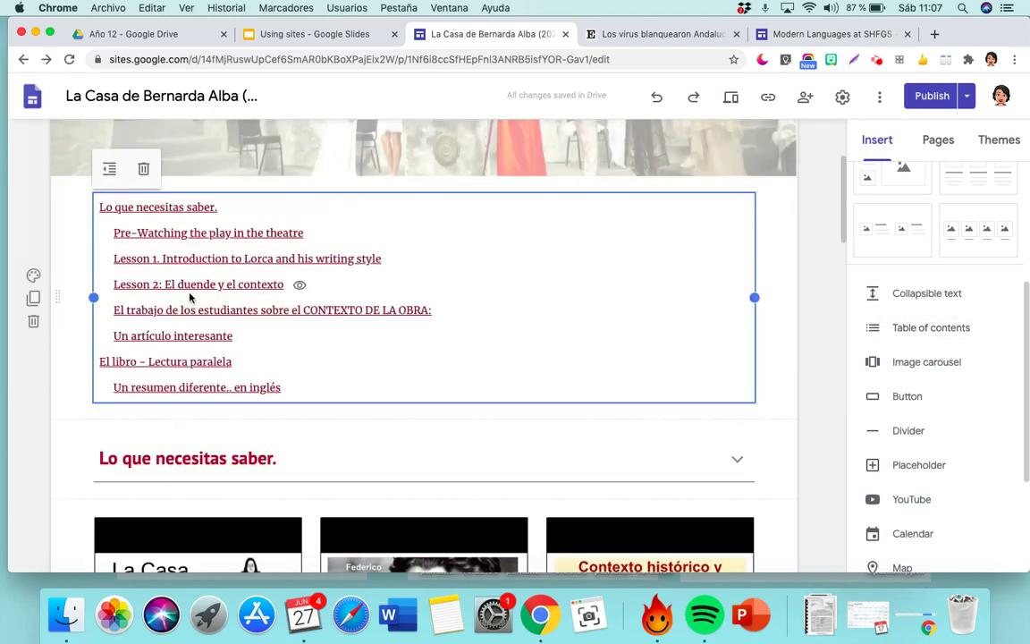
# - Compare the text styles of "Lo que necesitas saber." and "Pre-Watching the play in the theatre" with their levels in the table of contents
pyautogui.scroll(-2, 193, 357)
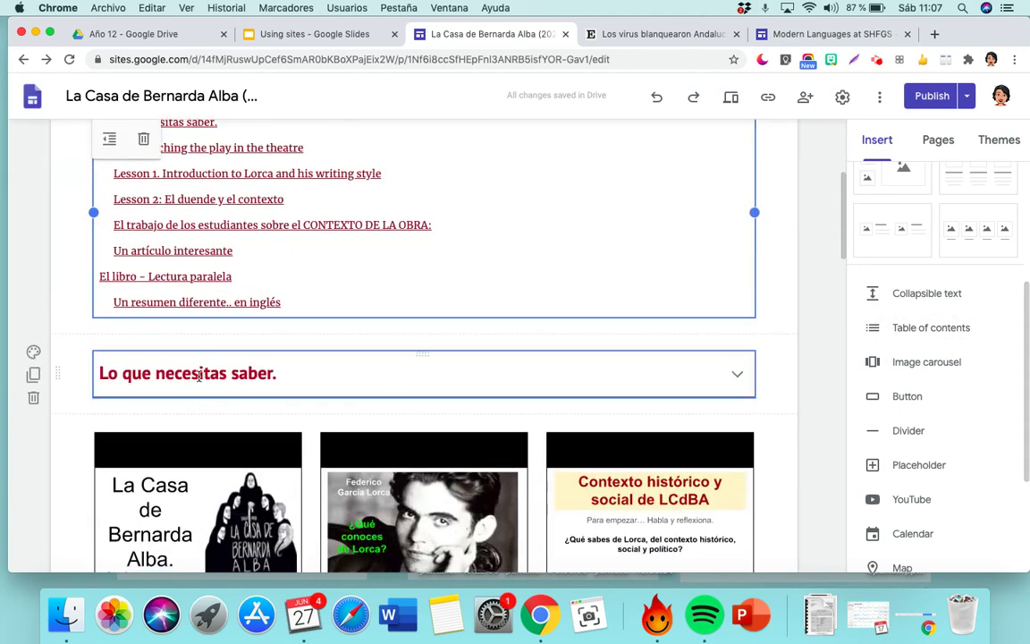
pyautogui.click(199, 375)
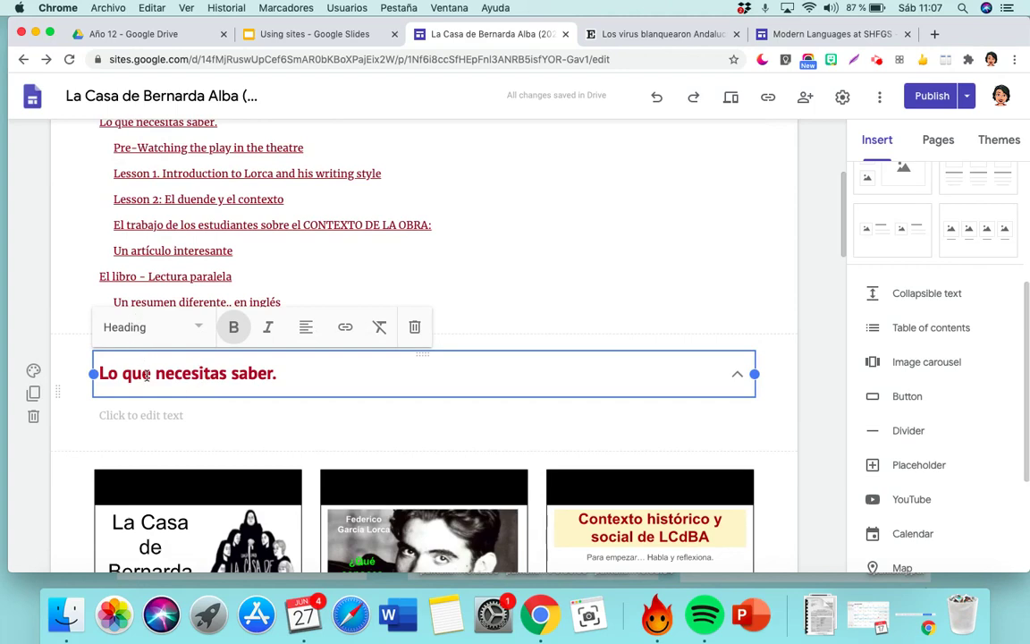
pyautogui.scroll(-5, 152, 389)
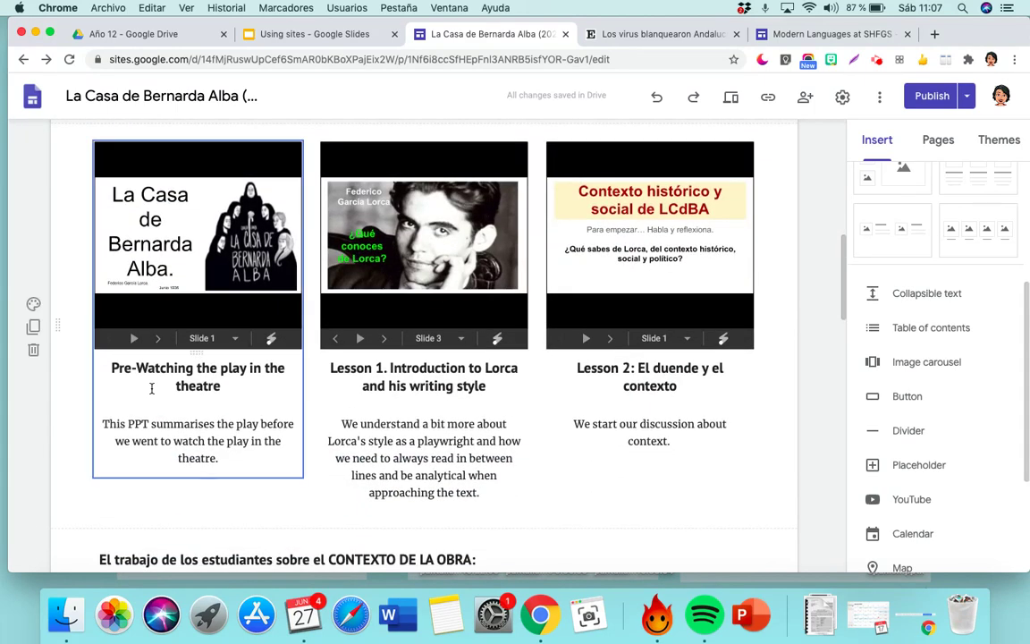
pyautogui.click(181, 377)
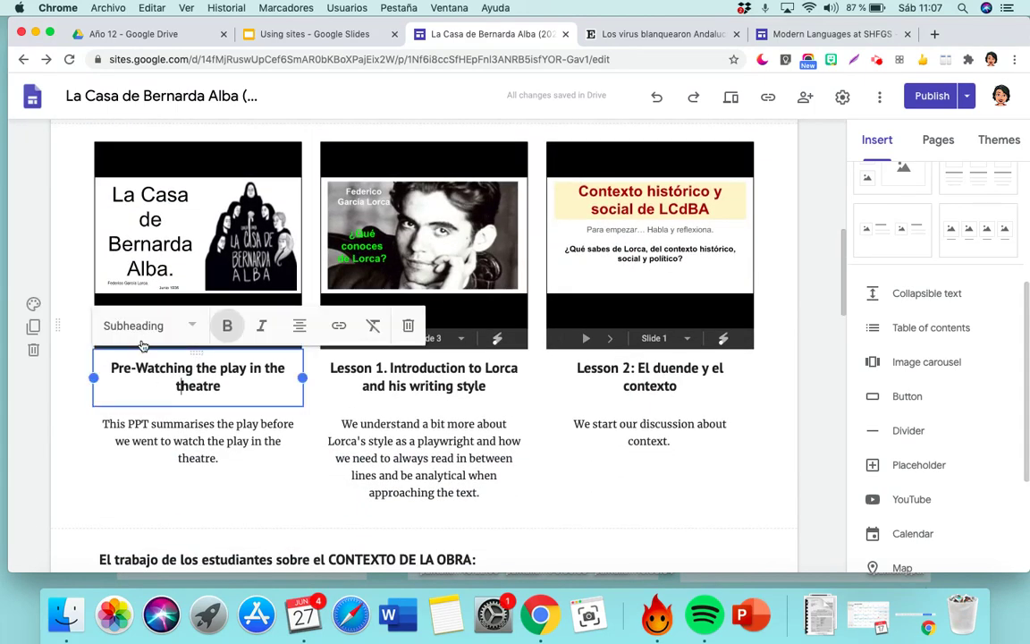
pyautogui.scroll(5, 179, 375)
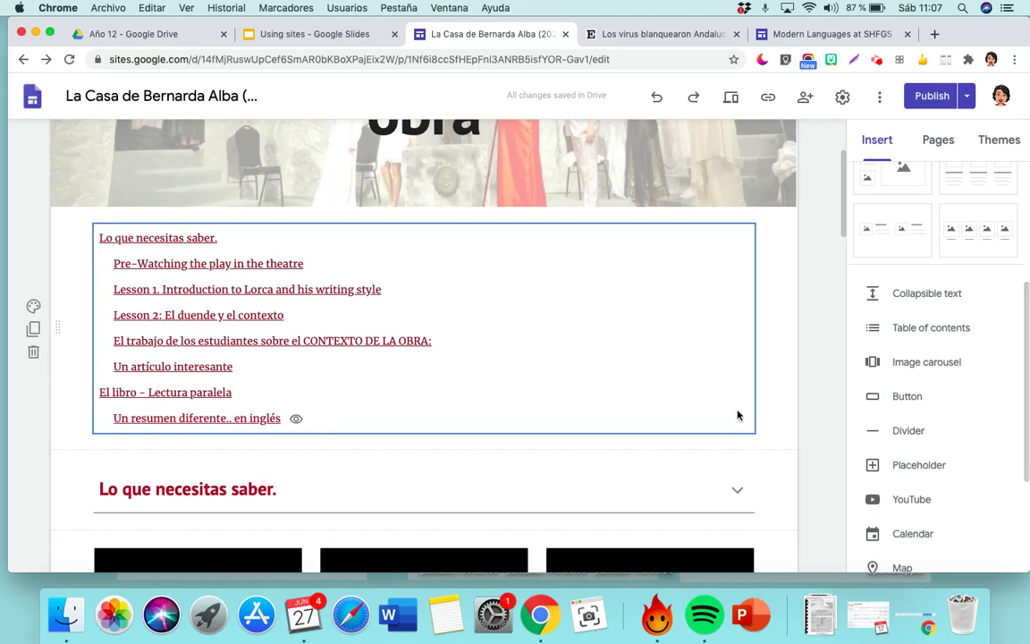
# - Look through the remaining elements that can be inserted on a page, down to Charts
pyautogui.scroll(-2, 818, 454)
pyautogui.scroll(-3, 912, 458)
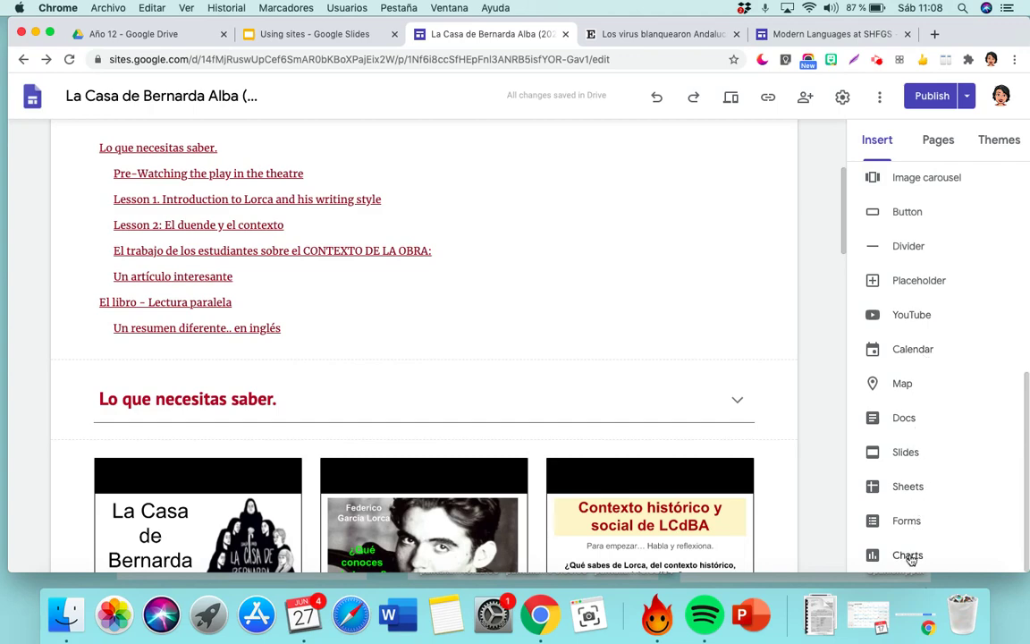
pyautogui.scroll(3, 796, 485)
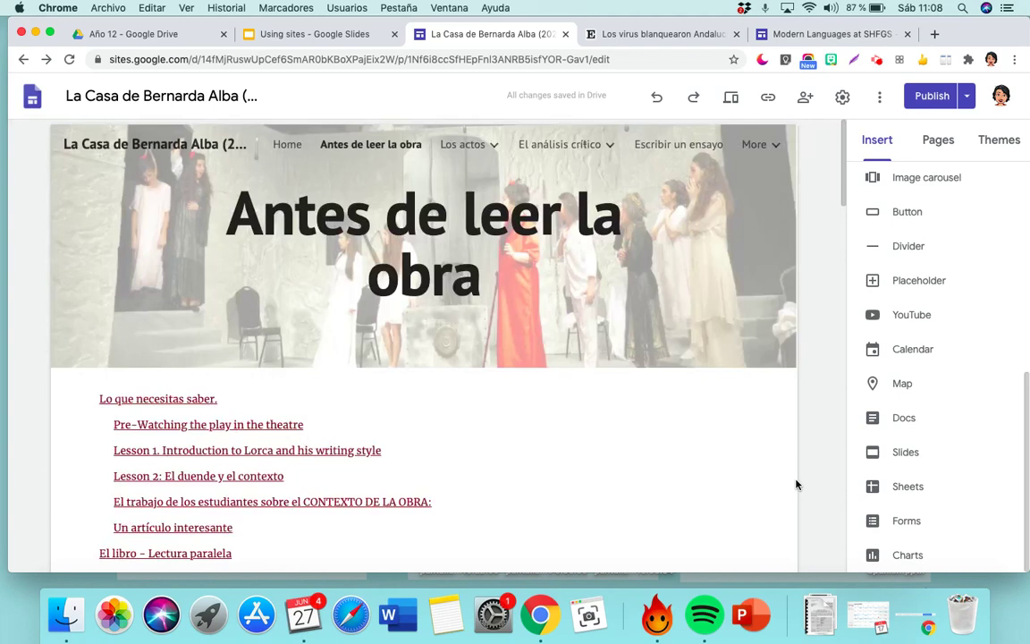
# - Open the Acto 1 subpage of Los actos and examine its table of contents, embedded video and presentation
pyautogui.moveTo(488, 145)
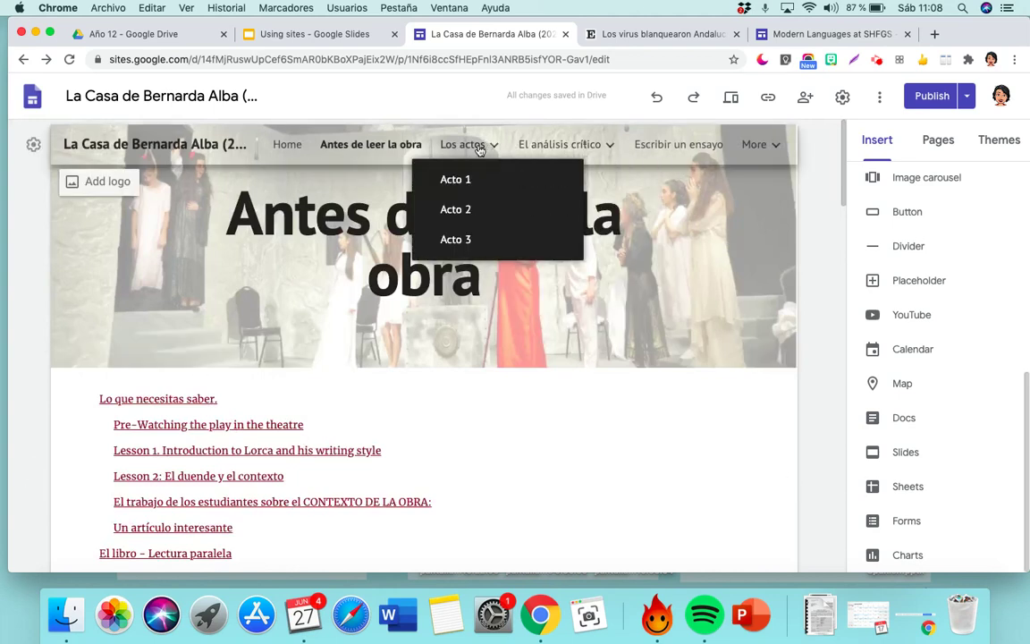
pyautogui.click(481, 146)
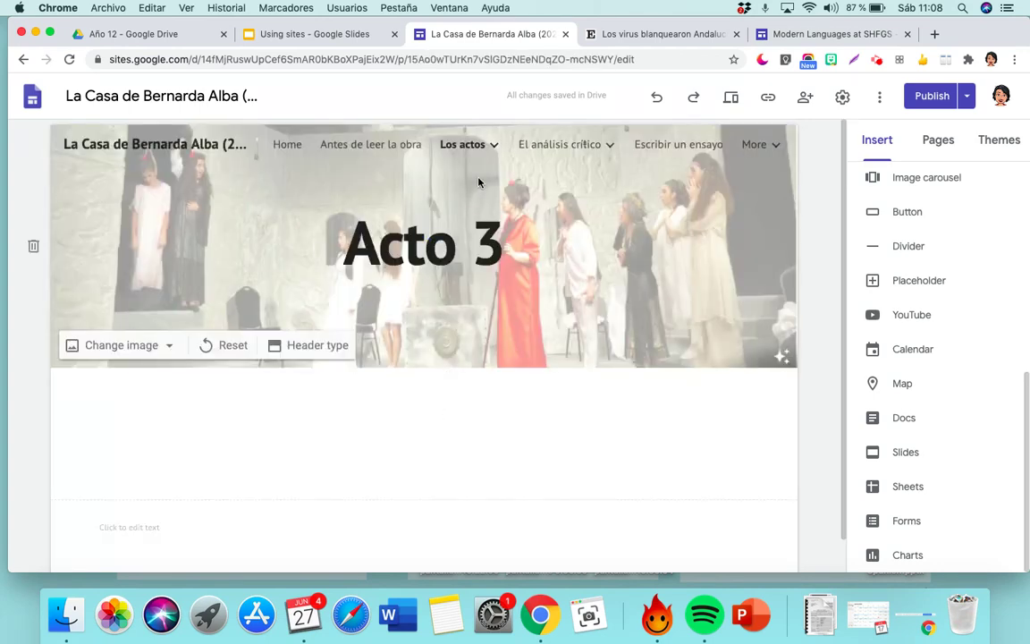
pyautogui.moveTo(496, 147)
pyautogui.click(457, 181)
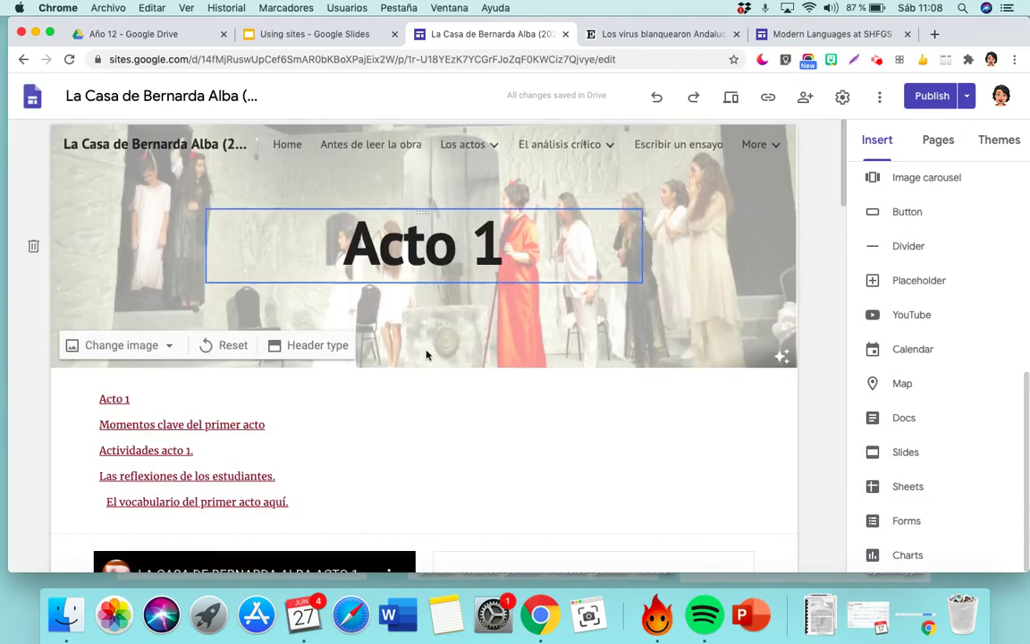
pyautogui.scroll(-5, 425, 410)
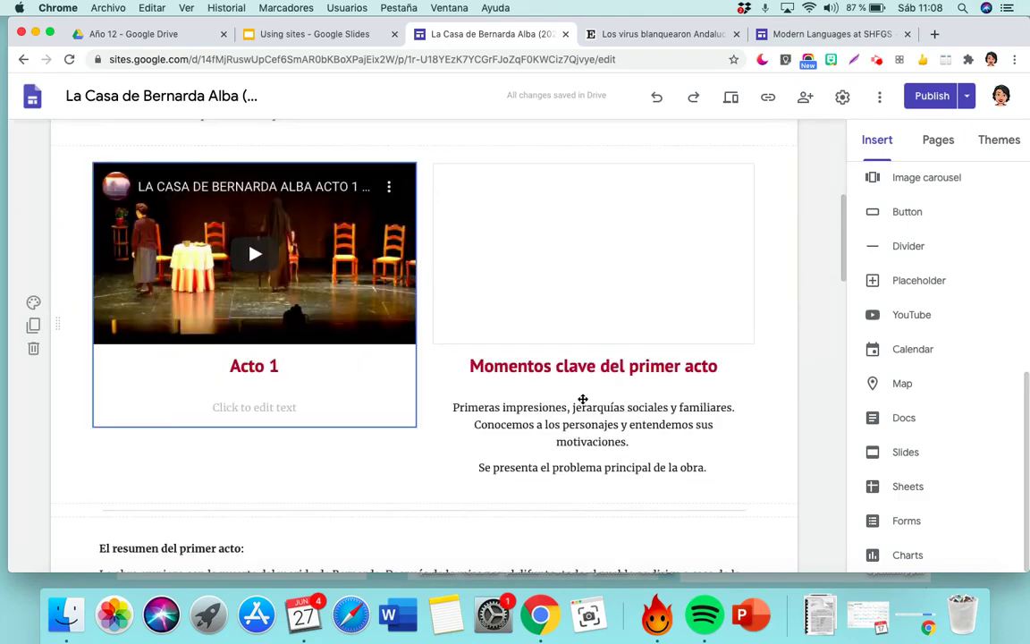
pyautogui.scroll(3, 568, 487)
pyautogui.scroll(-4, 567, 487)
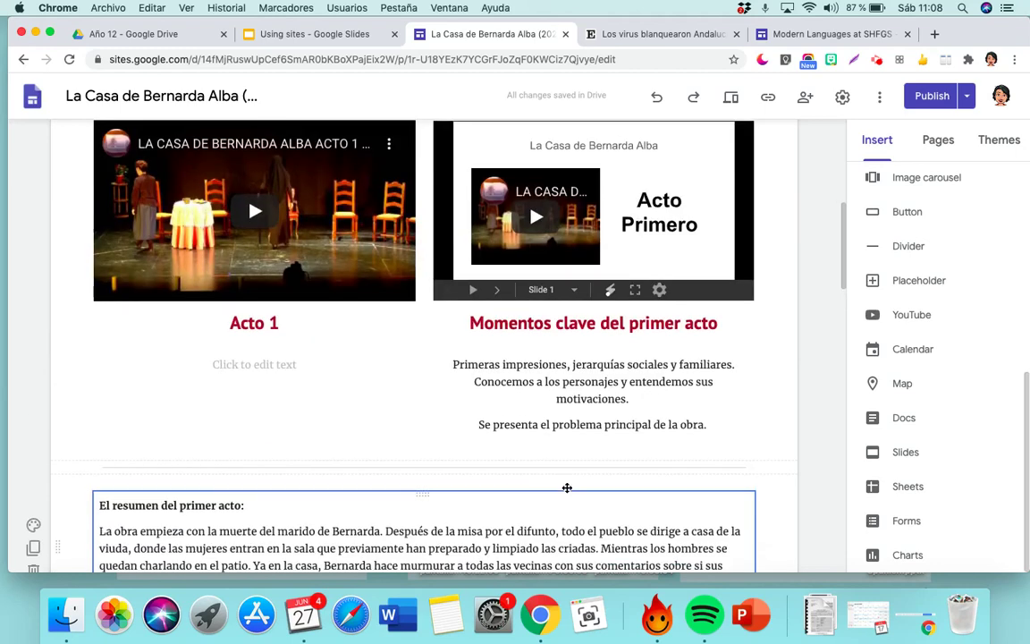
pyautogui.scroll(1, 567, 487)
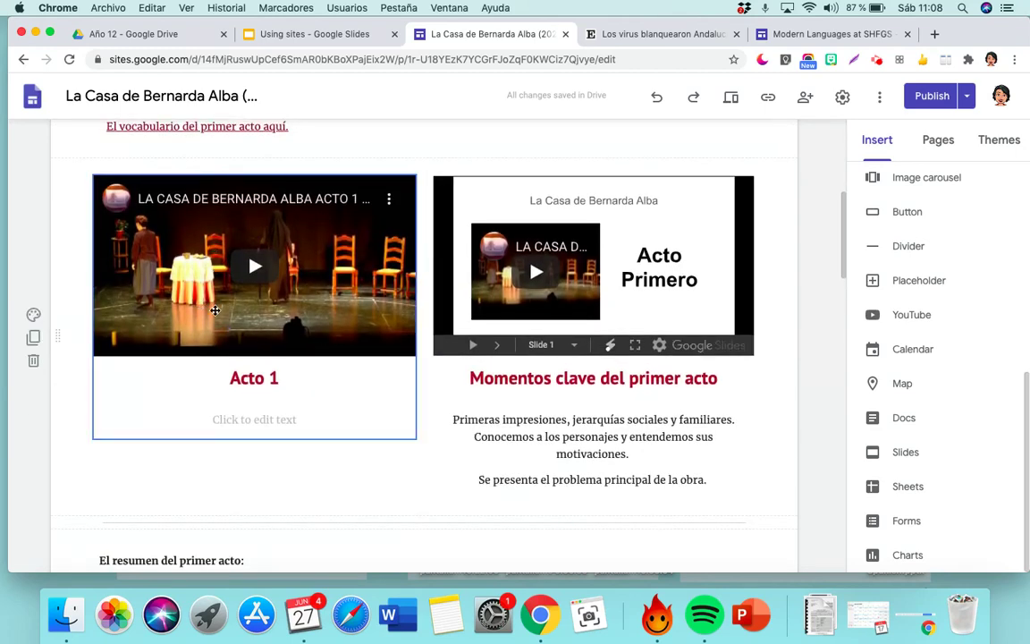
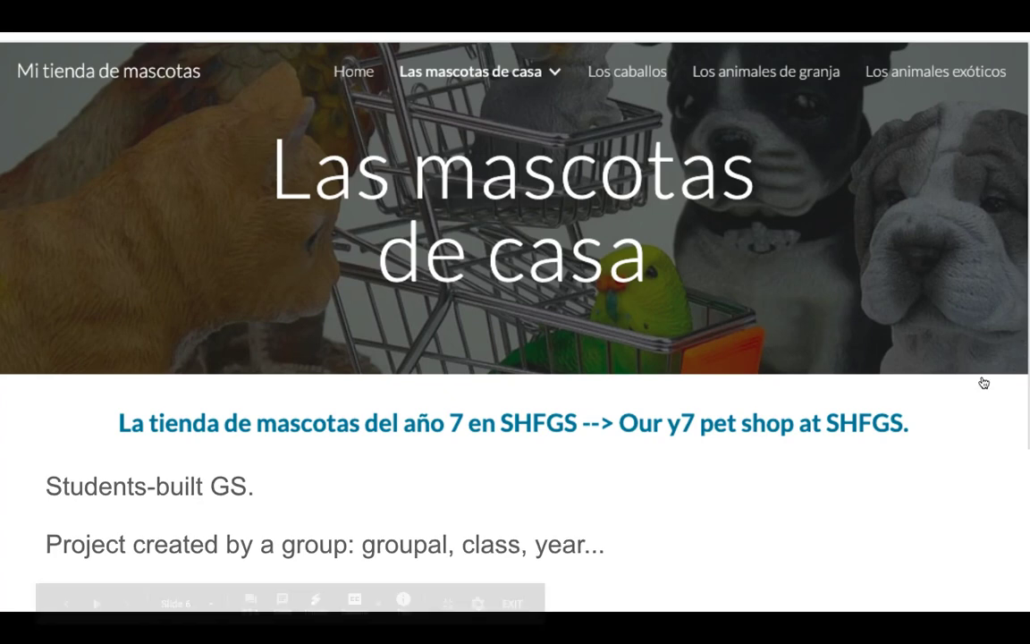
# - Open the "Mi tienda de mascotas" site from the presentation and view the subpages listed under "Las mascotas de casa"
pyautogui.click(640, 322)
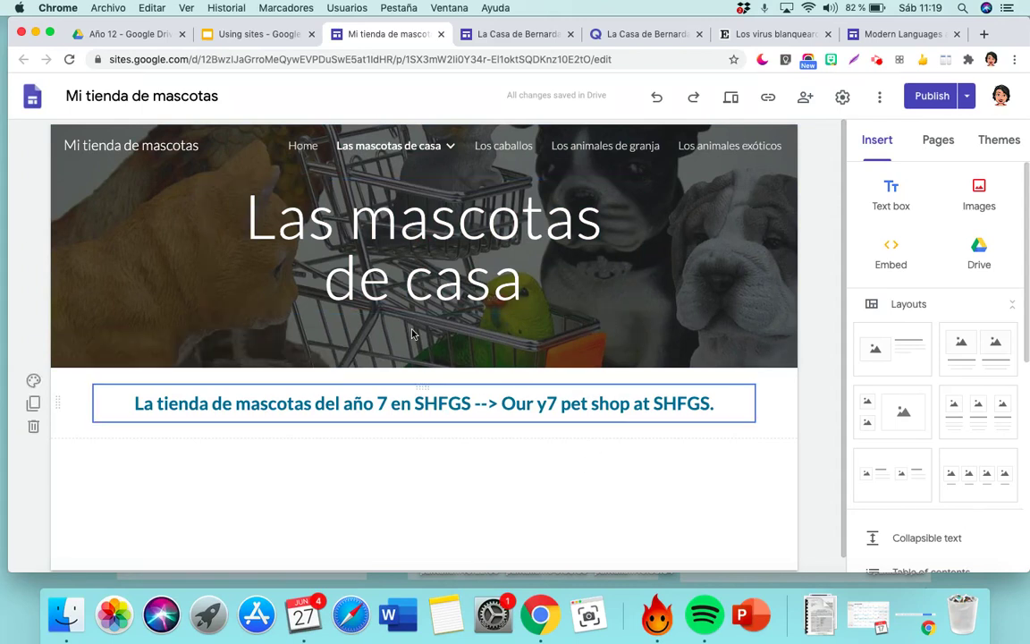
pyautogui.moveTo(427, 146)
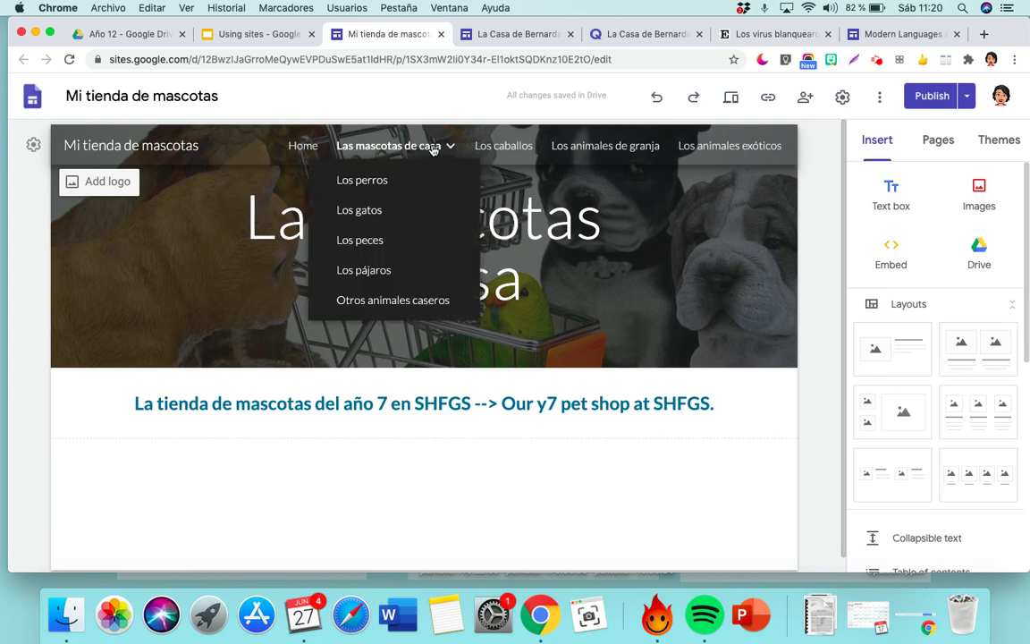
# - Open the "Los perros" subpage and examine the Napoleón and Nieve entries with their photos, descriptions and prices
pyautogui.click(373, 182)
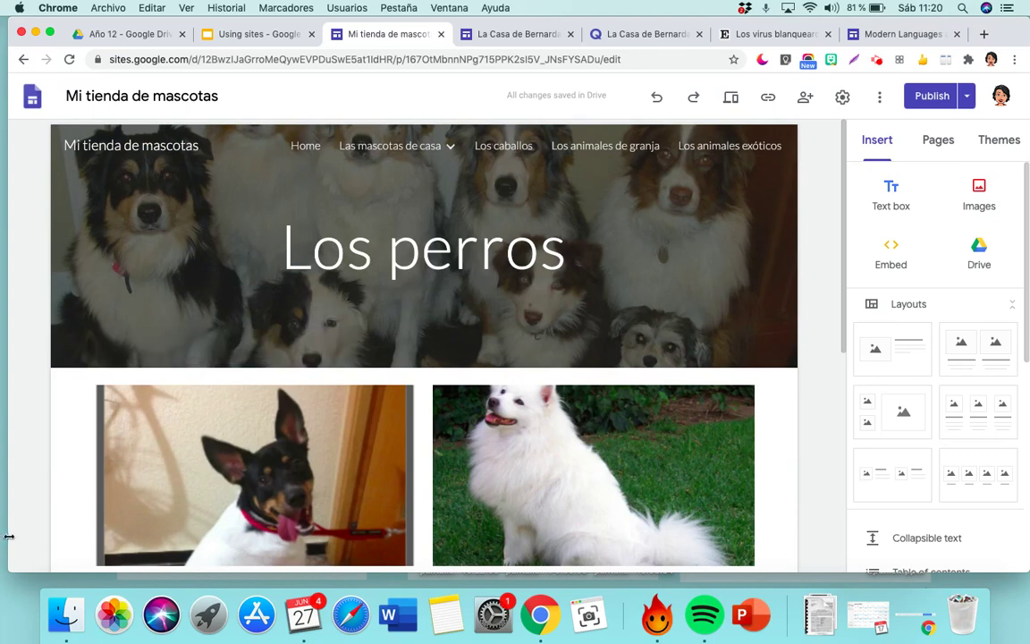
pyautogui.scroll(-5, 11, 540)
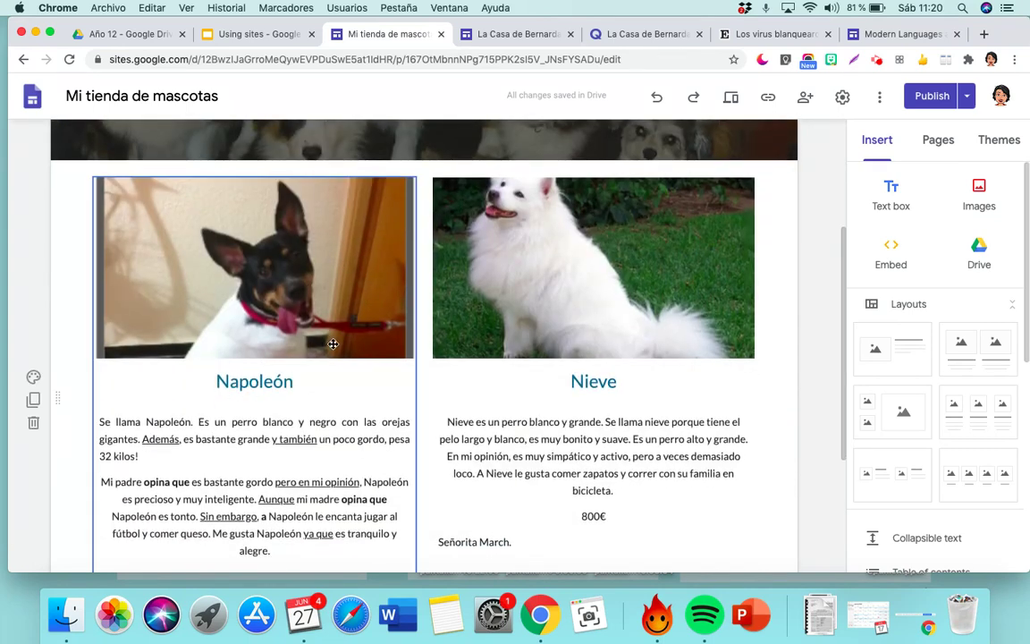
pyautogui.scroll(-2, 193, 293)
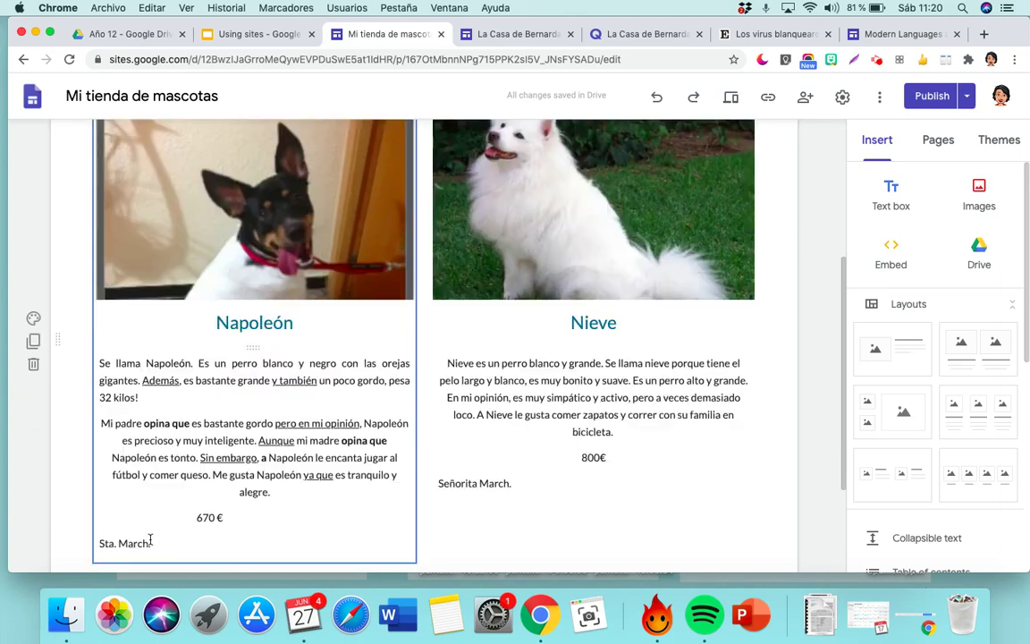
pyautogui.scroll(1, 680, 228)
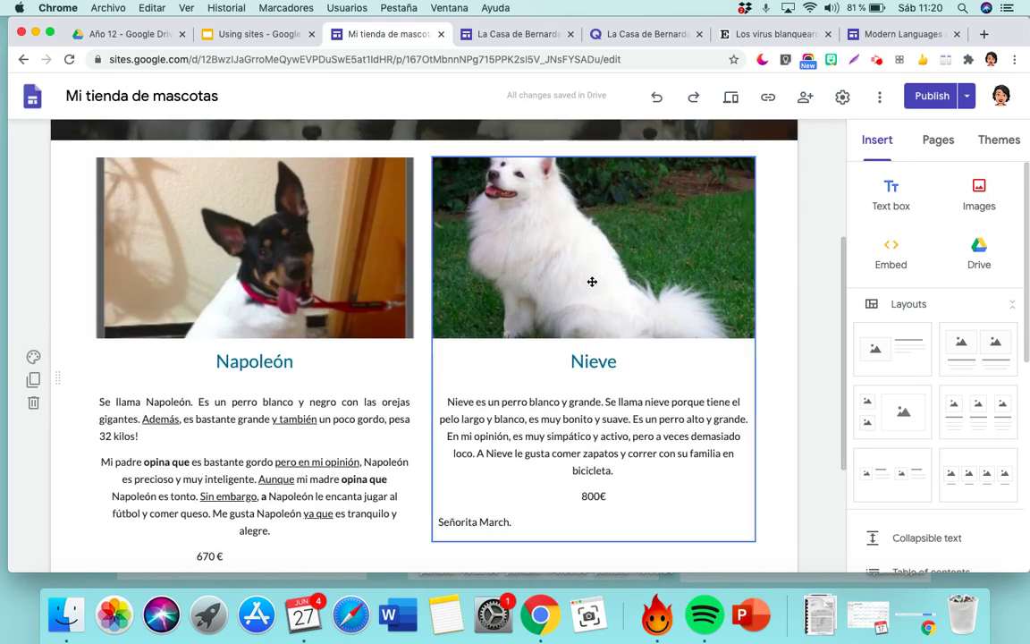
pyautogui.scroll(3, 614, 283)
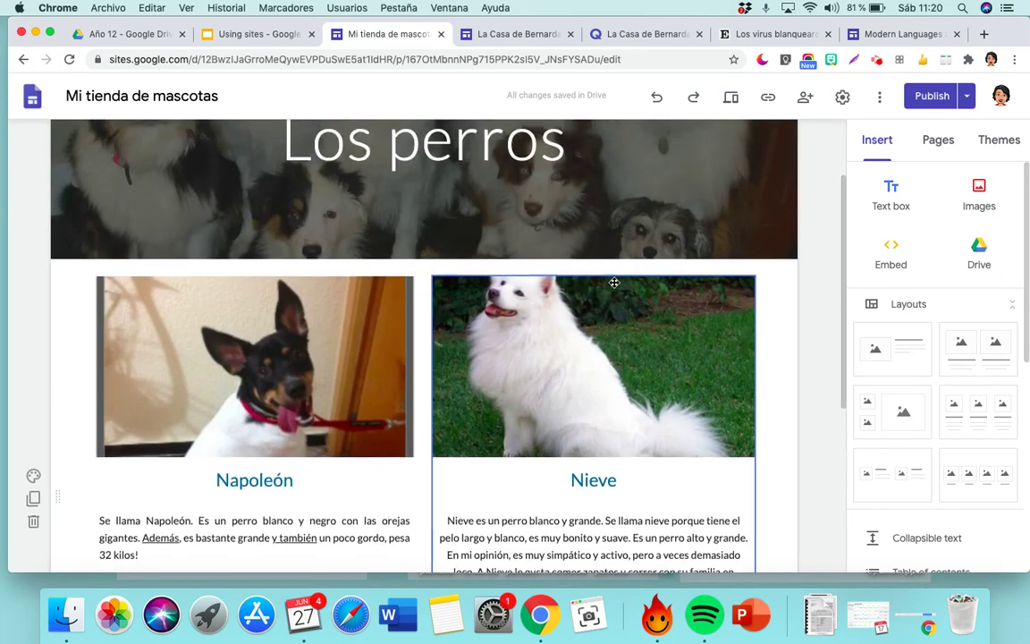
pyautogui.scroll(3, 649, 416)
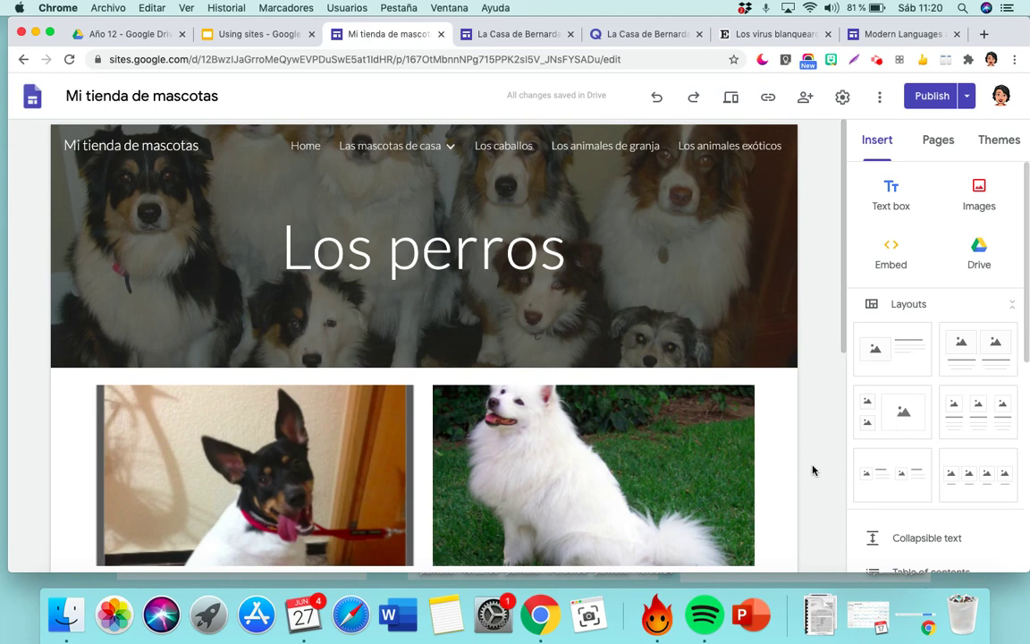
# - Add a layout of two images with captions to "Los perros" and fill its first placeholder with a beagle photo from a Google image search for "dog"
pyautogui.scroll(-10, 833, 379)
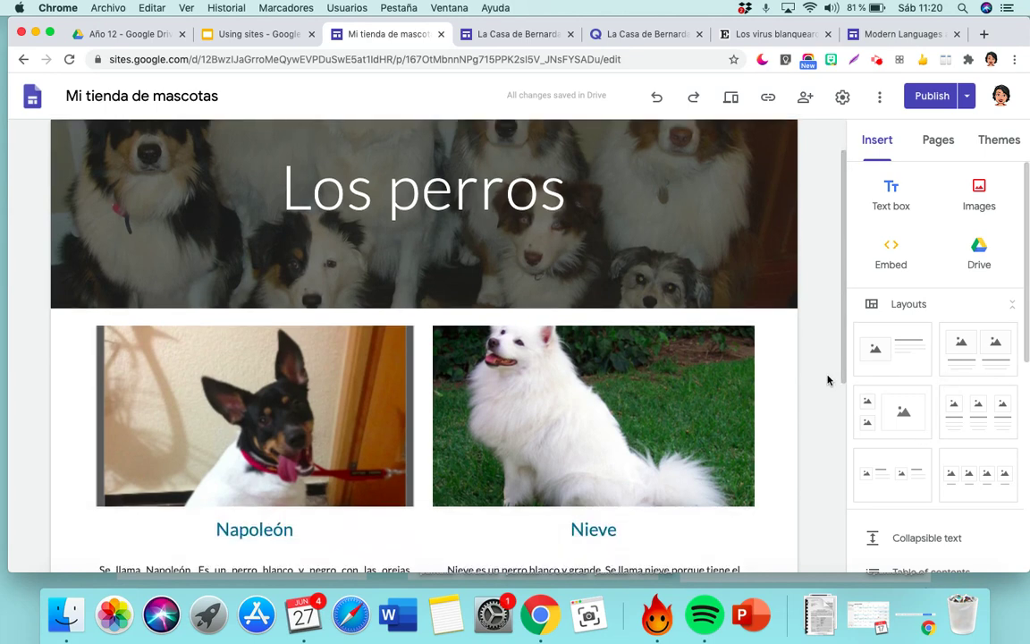
pyautogui.click(993, 360)
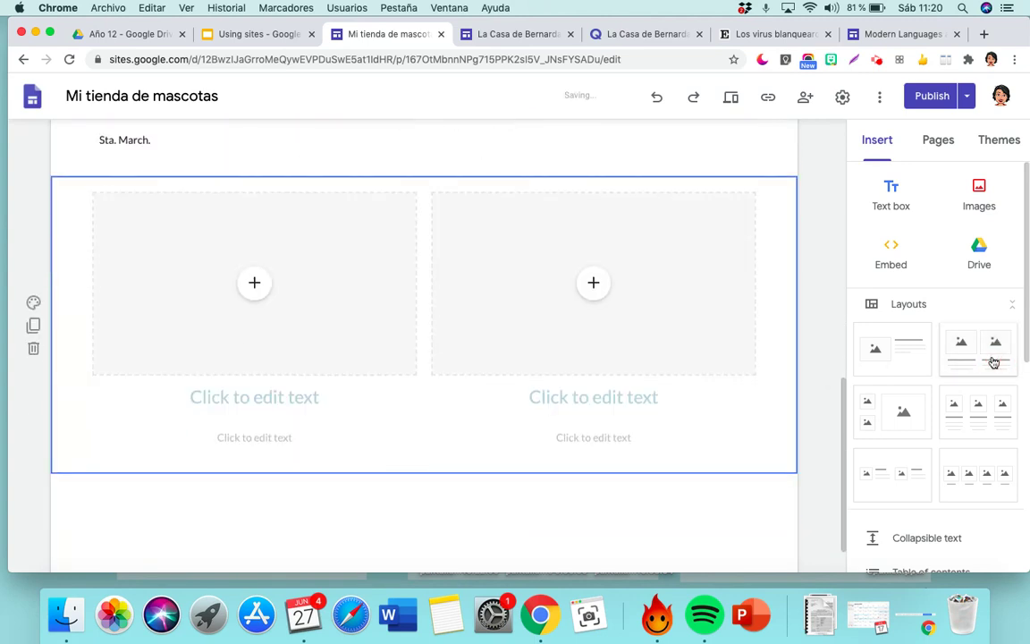
pyautogui.click(258, 291)
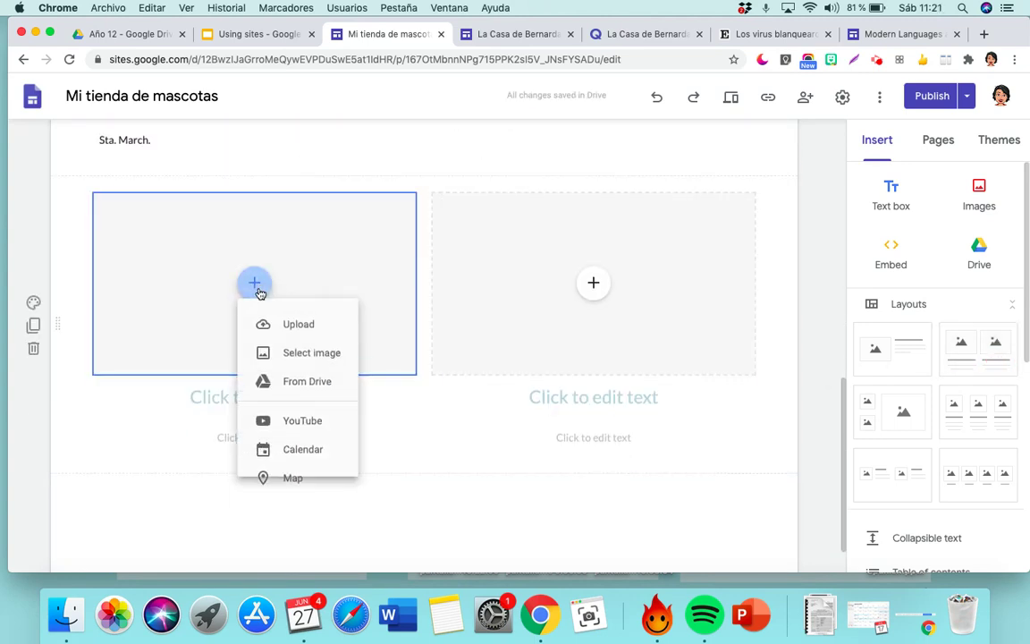
pyautogui.click(290, 359)
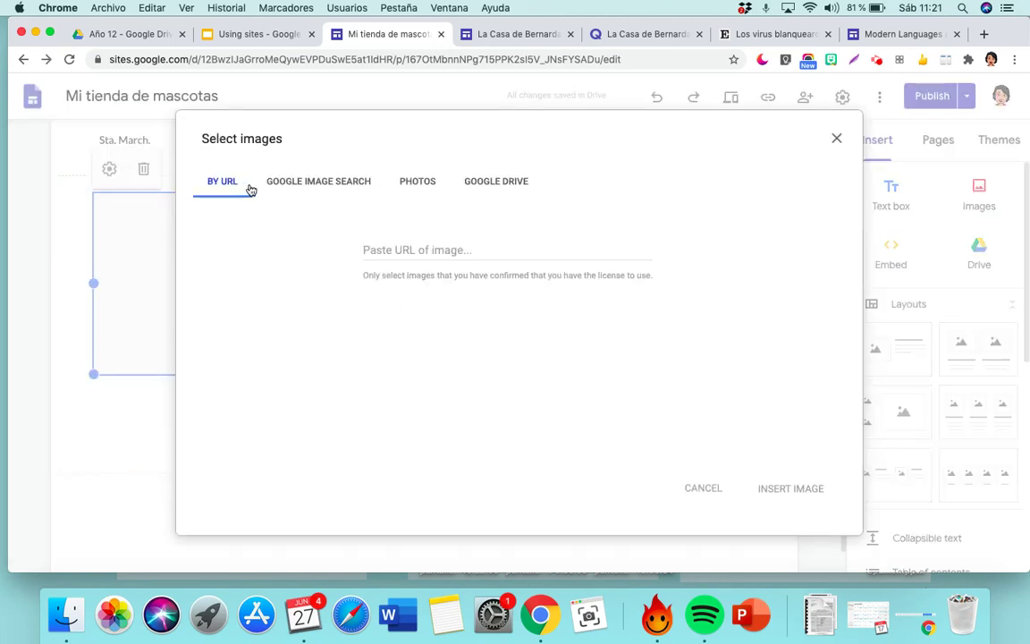
pyautogui.click(348, 187)
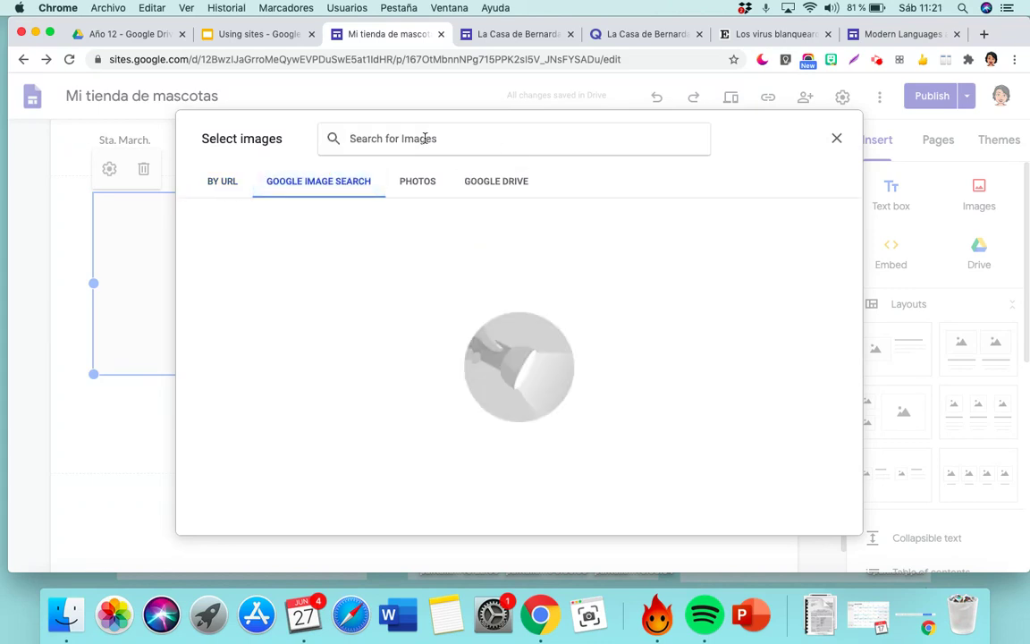
pyautogui.write('dog')
pyautogui.press('Return')
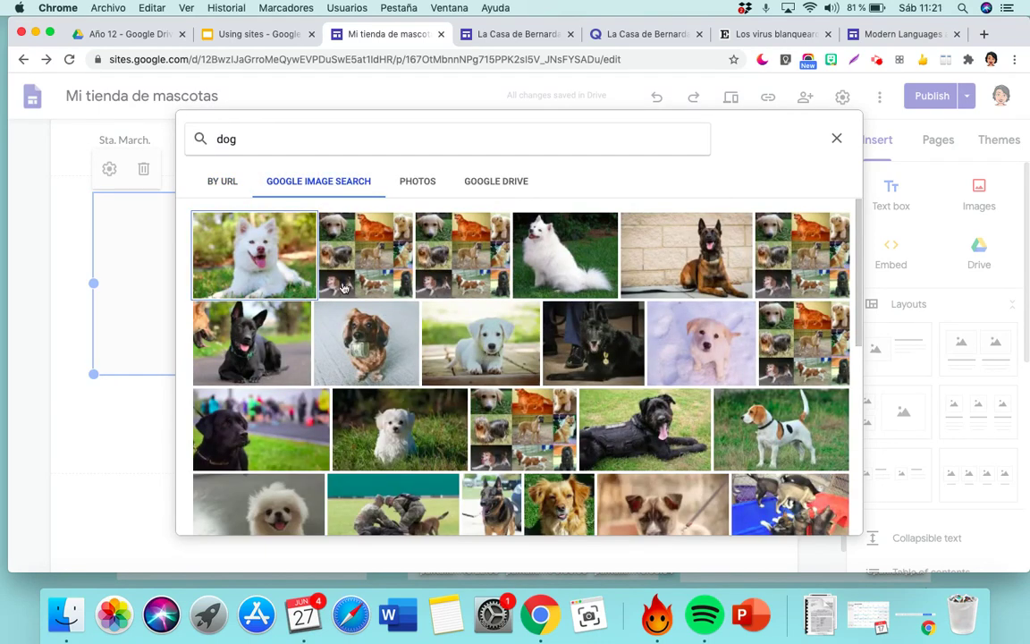
pyautogui.scroll(-3, 486, 457)
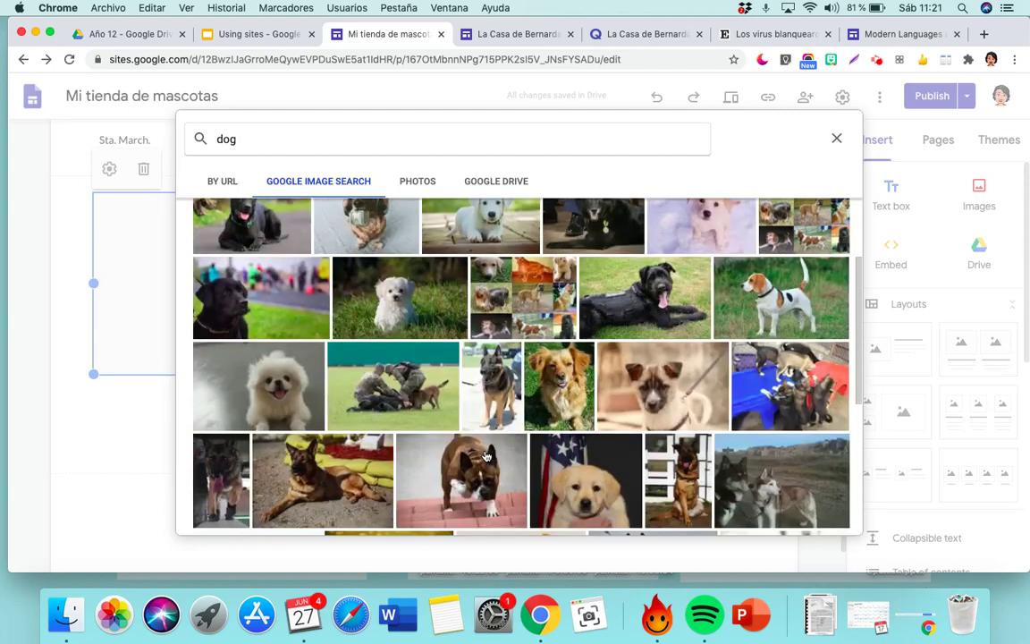
pyautogui.click(787, 306)
pyautogui.click(835, 518)
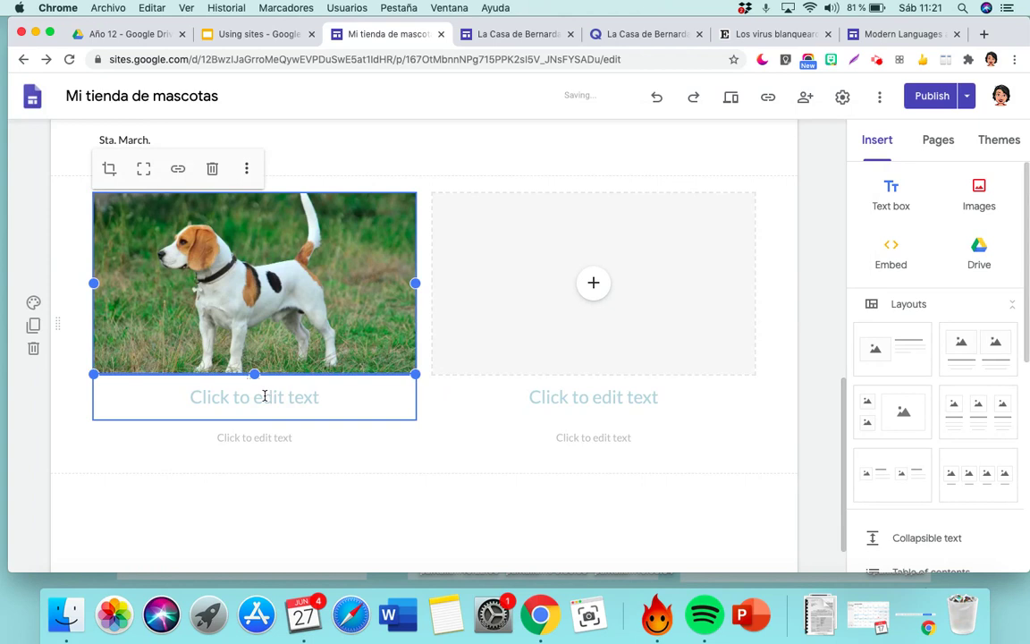
# - Enter "Ewen" as the heading below the beagle photo and open the description text under it for editing
pyautogui.click(264, 395)
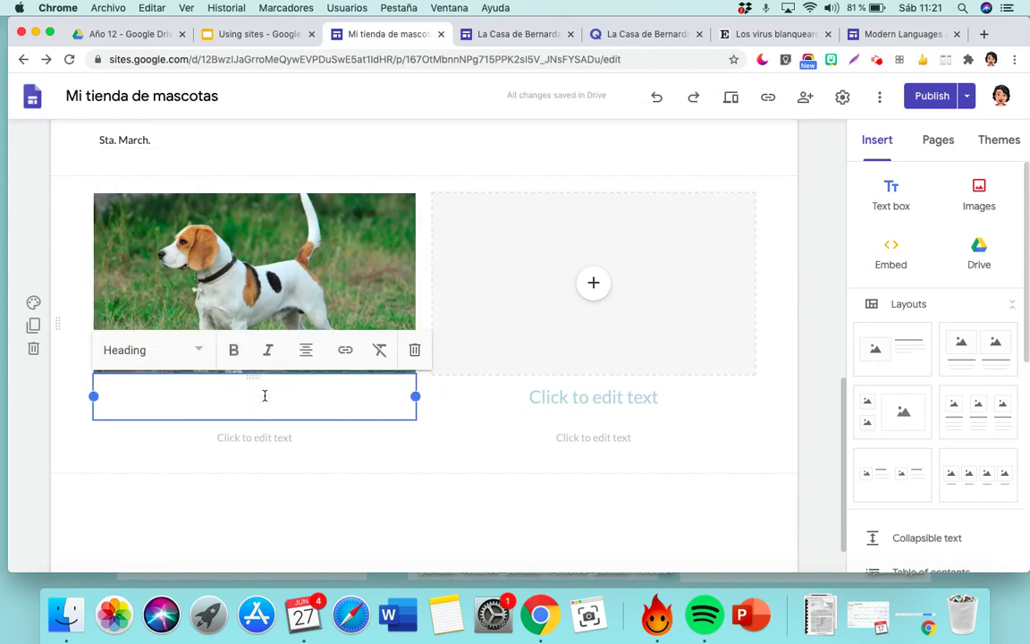
pyautogui.write('Ewen')
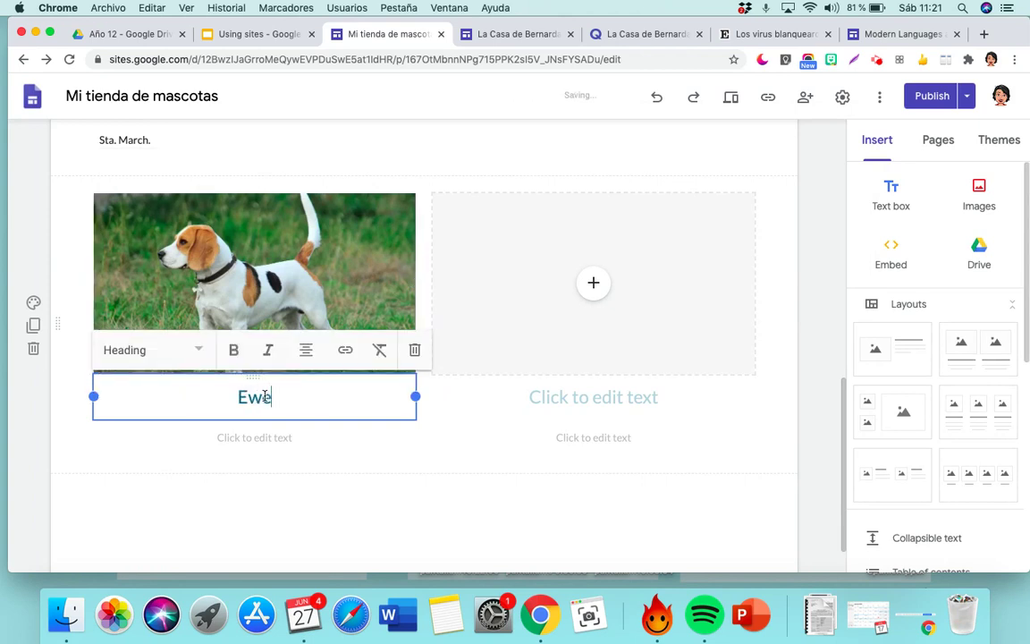
pyautogui.click(263, 439)
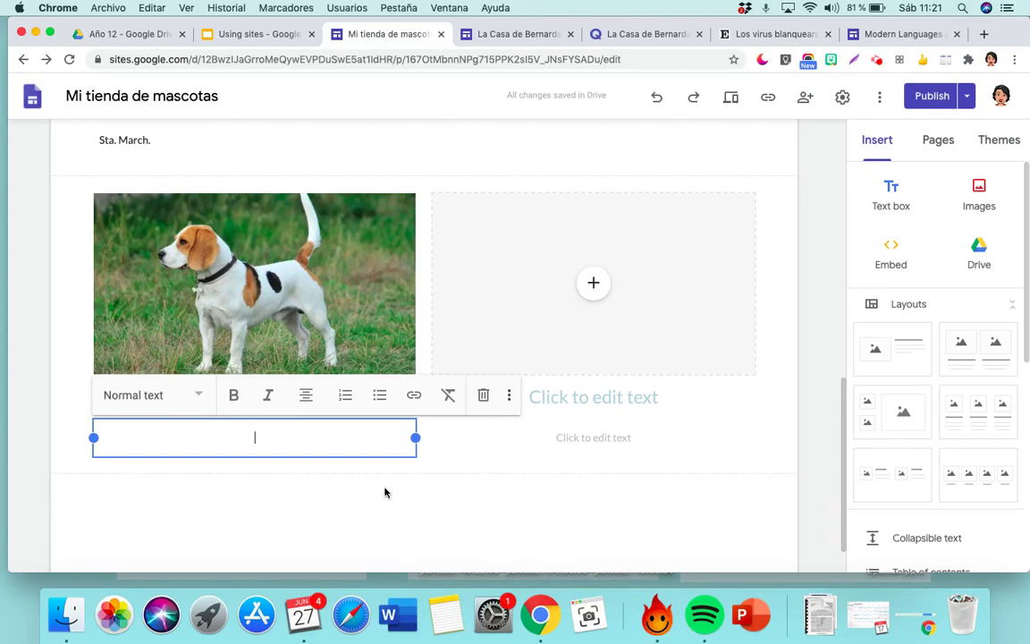
# - Review the "Los perros" page from the new beagle entry up to the page title, comparing it with the existing dog entries
pyautogui.scroll(2, 400, 545)
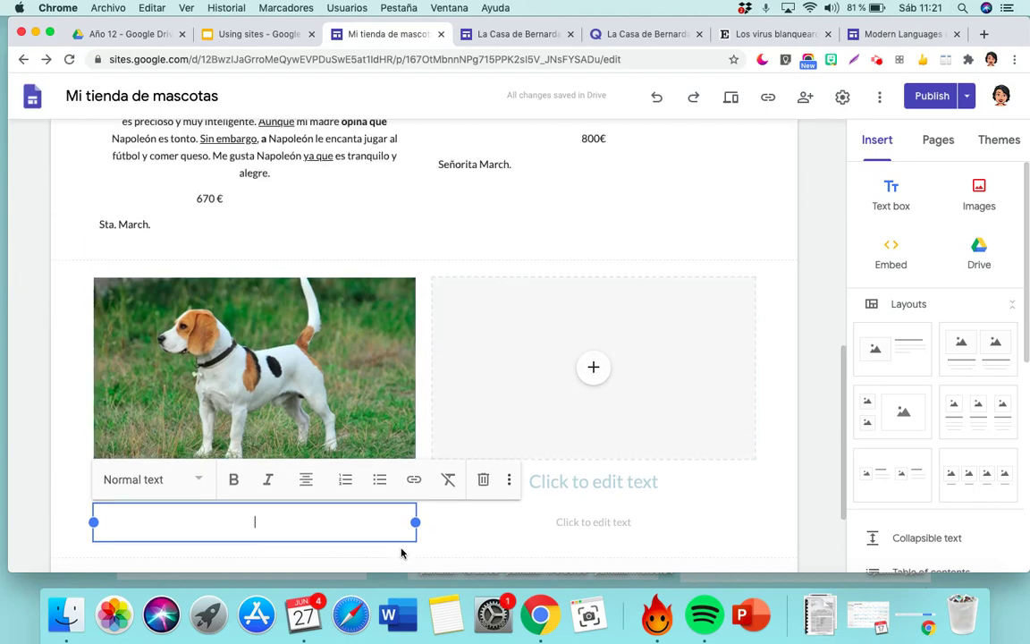
pyautogui.scroll(3, 411, 179)
pyautogui.scroll(8, 456, 160)
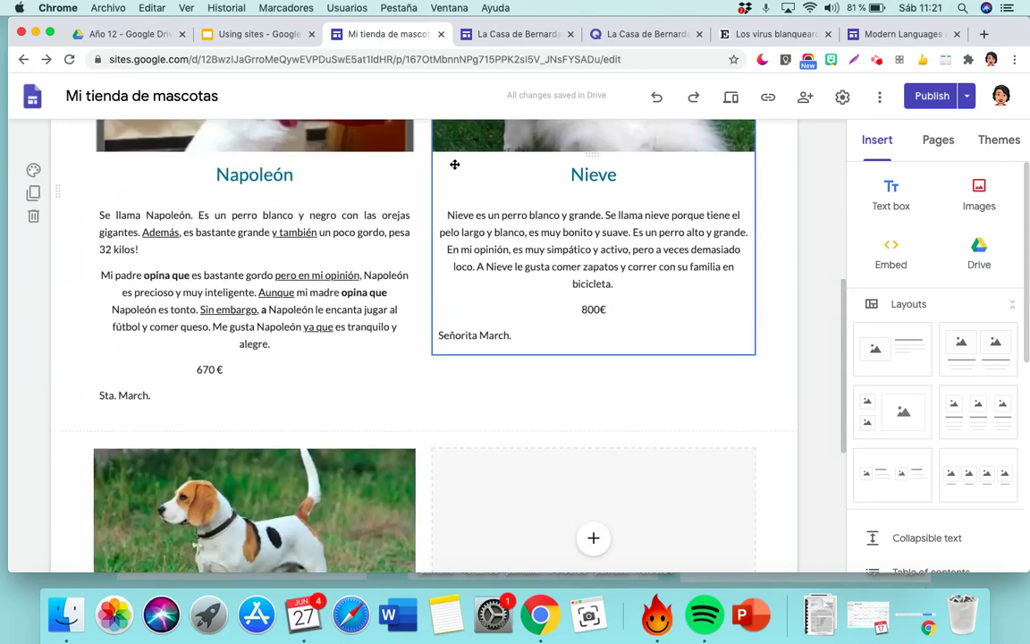
pyautogui.scroll(1, 427, 236)
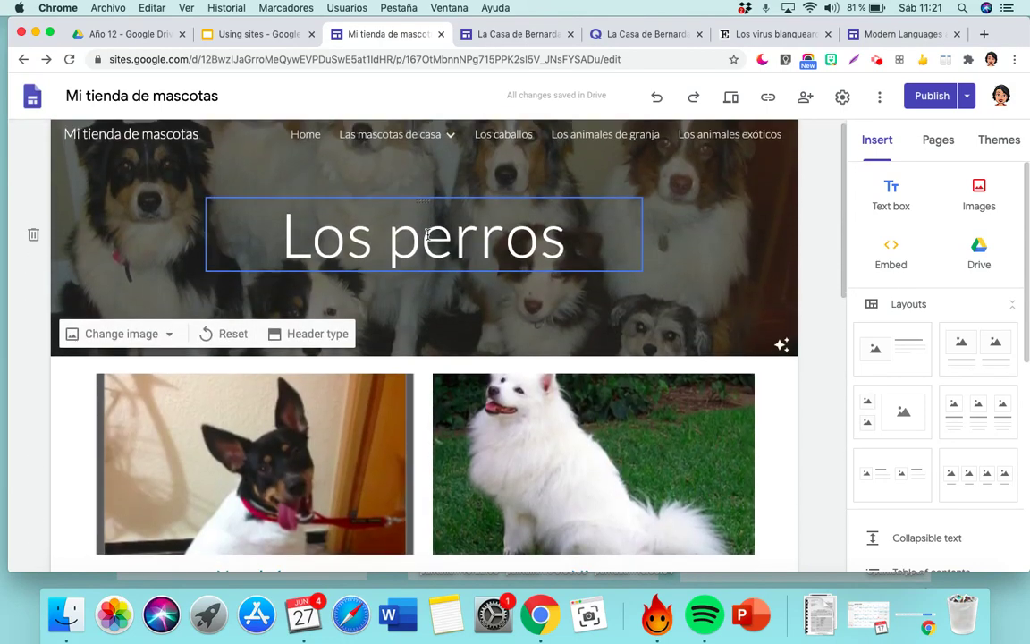
pyautogui.scroll(-15, 428, 239)
pyautogui.scroll(15, 427, 239)
pyautogui.click(428, 236)
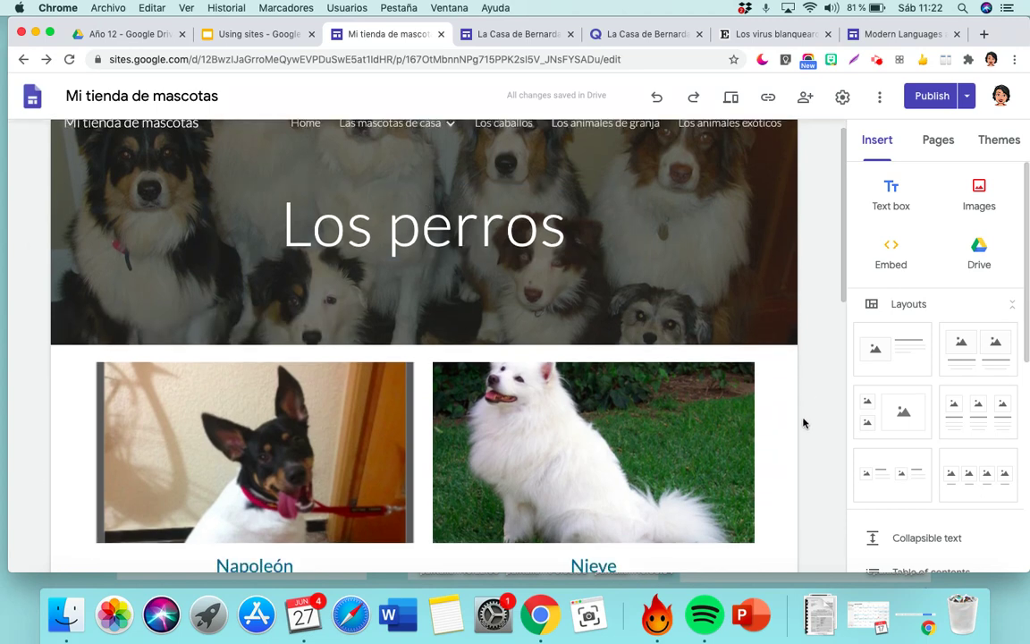
pyautogui.scroll(1, 337, 355)
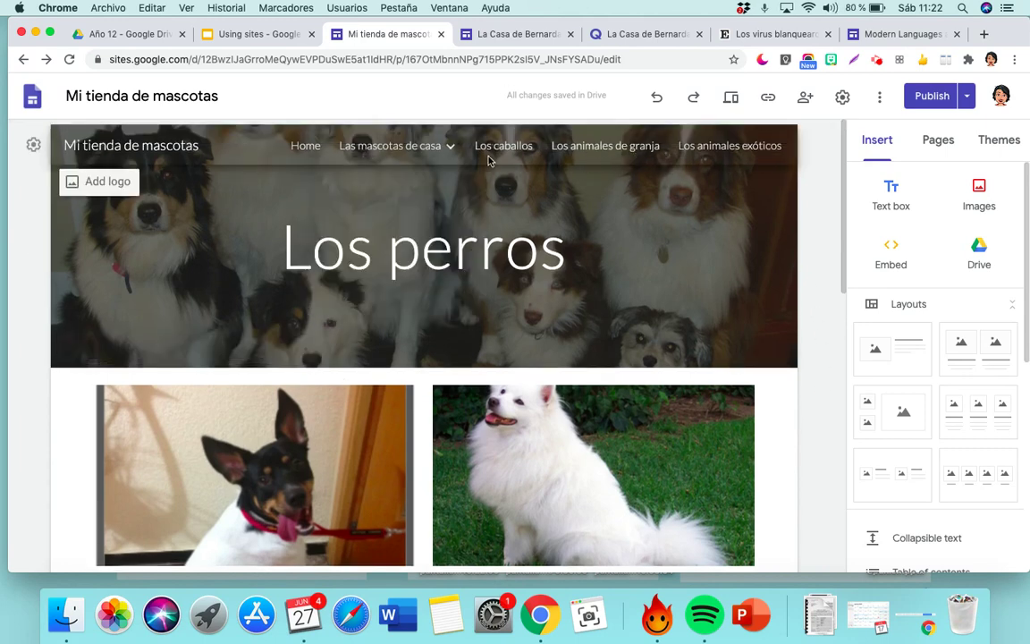
pyautogui.moveTo(400, 154)
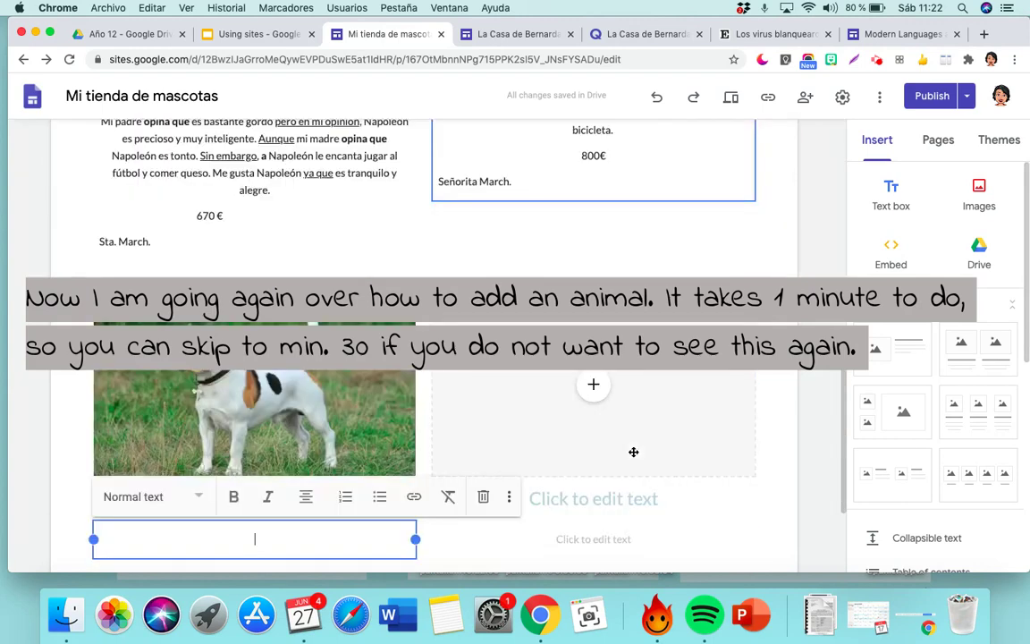
pyautogui.scroll(-1, 633, 451)
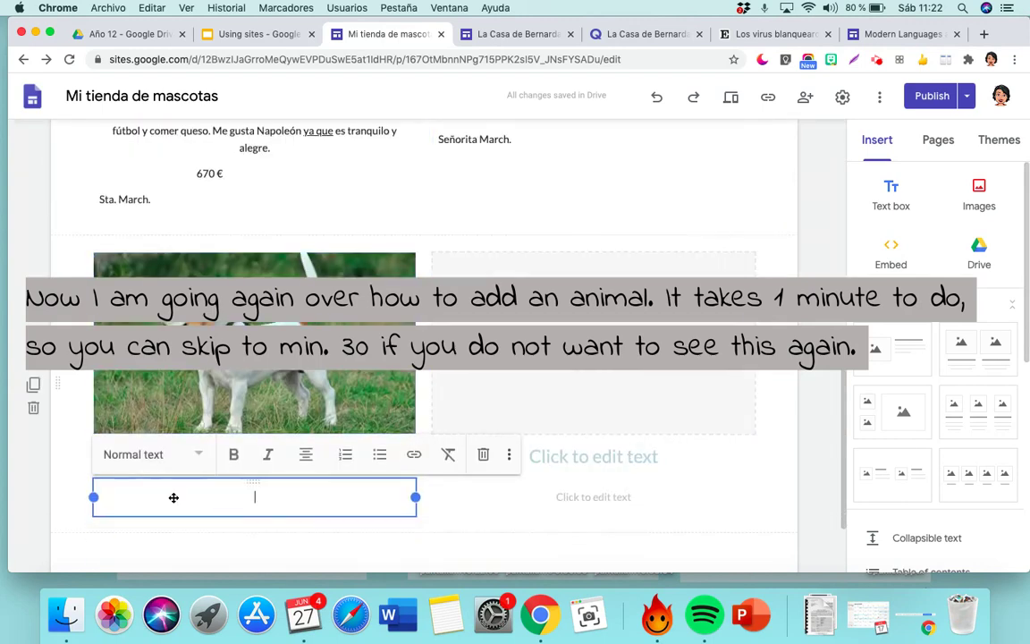
pyautogui.scroll(5, 283, 503)
pyautogui.scroll(2, 293, 493)
# - Open the "Los peces" subpage under "Las mascotas de casa" and examine the Buzón entry and the empty placeholder beside it
pyautogui.moveTo(394, 145)
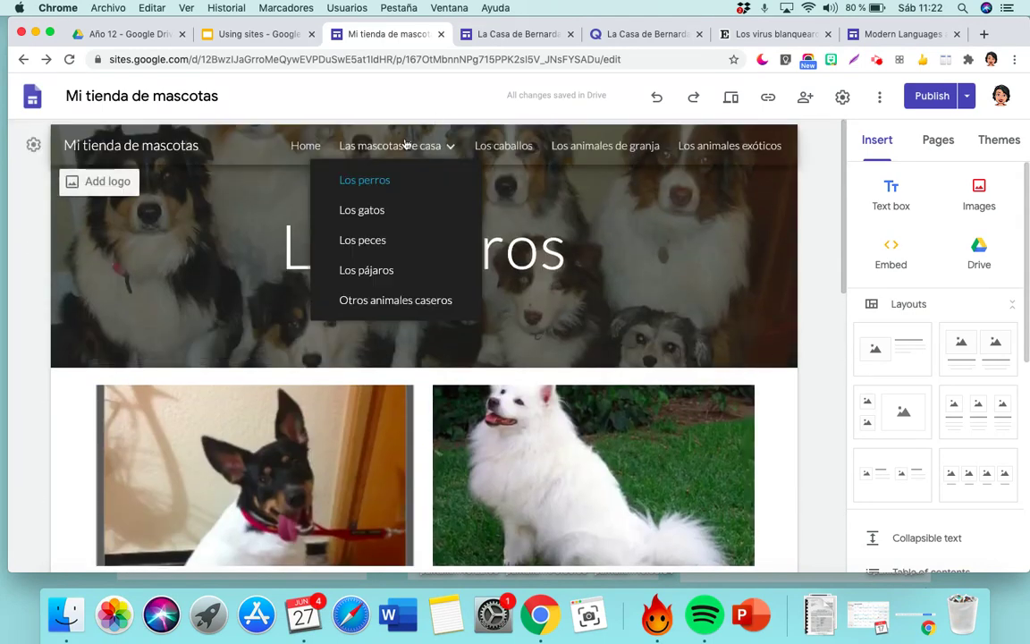
pyautogui.click(369, 240)
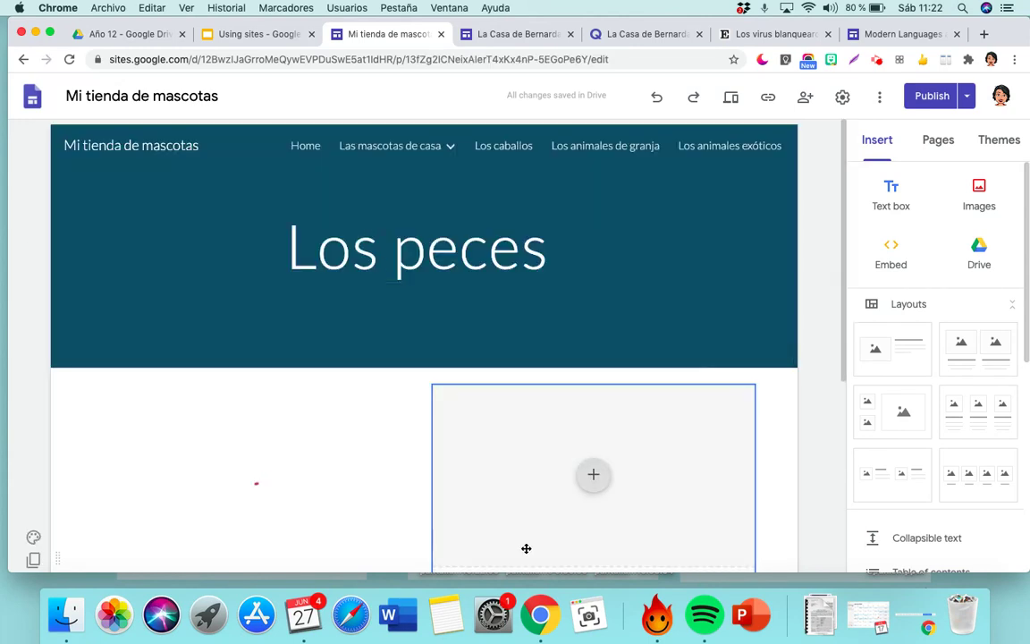
pyautogui.scroll(-1, 526, 548)
pyautogui.scroll(-1, 526, 549)
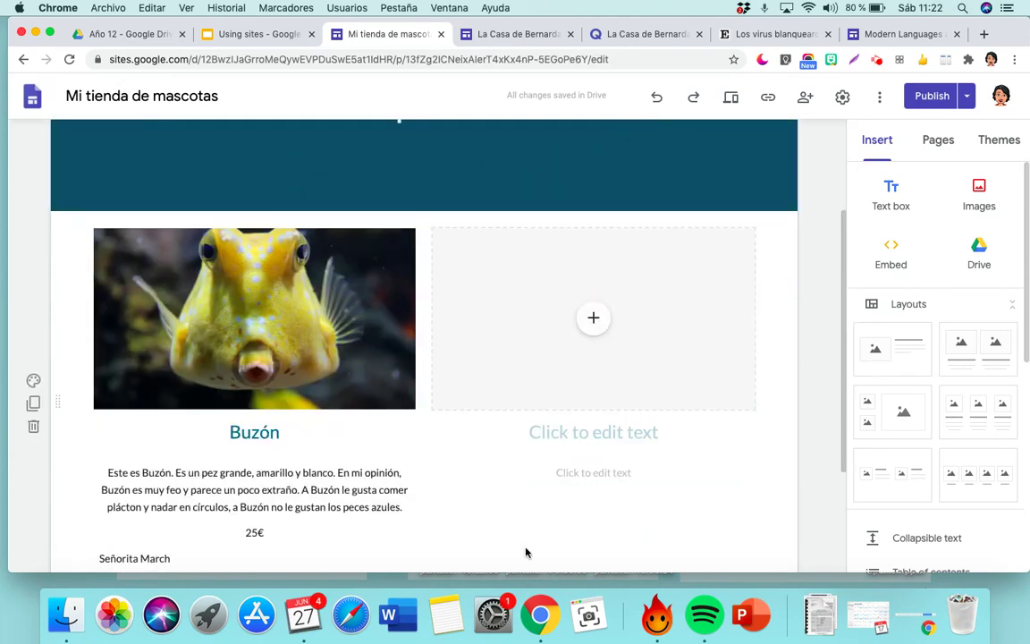
pyautogui.scroll(1, 526, 551)
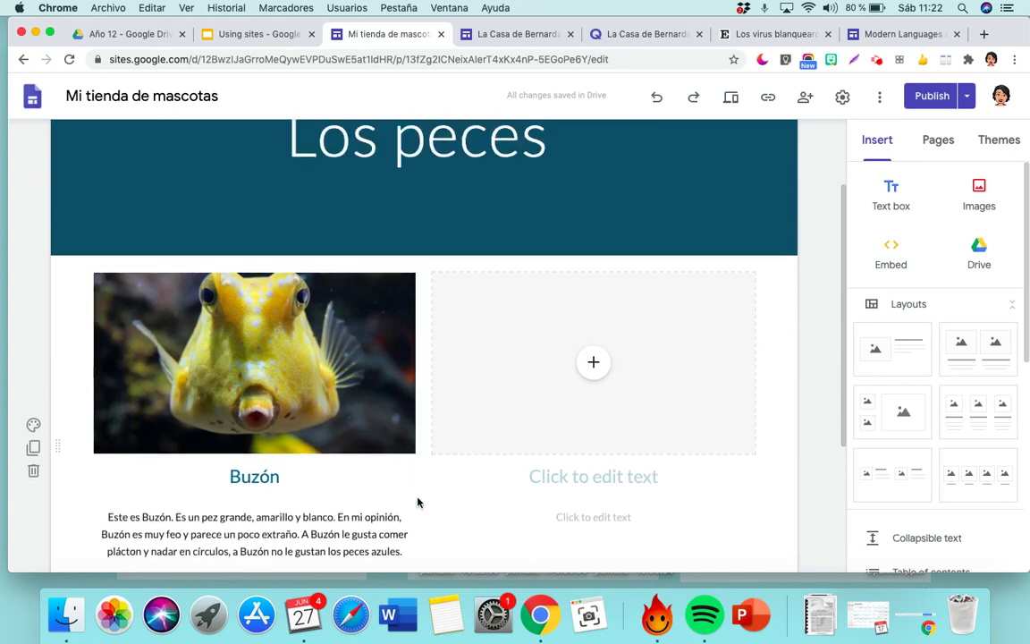
pyautogui.scroll(1, 459, 433)
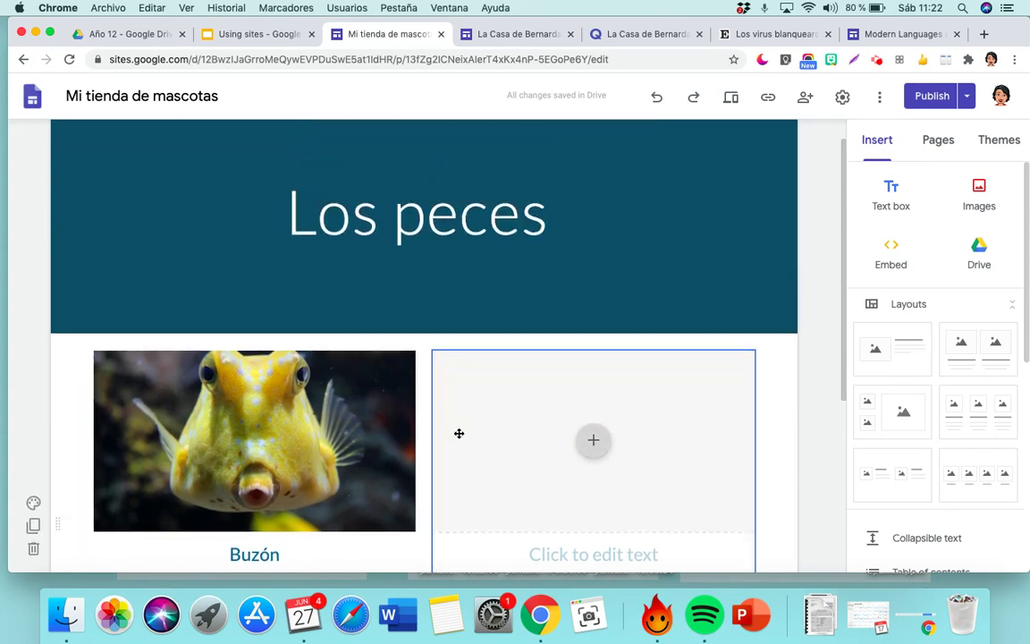
# - Fill the empty placeholder beside Buzón with the orange clownfish photo from a Google image search for "fish"
pyautogui.click(594, 443)
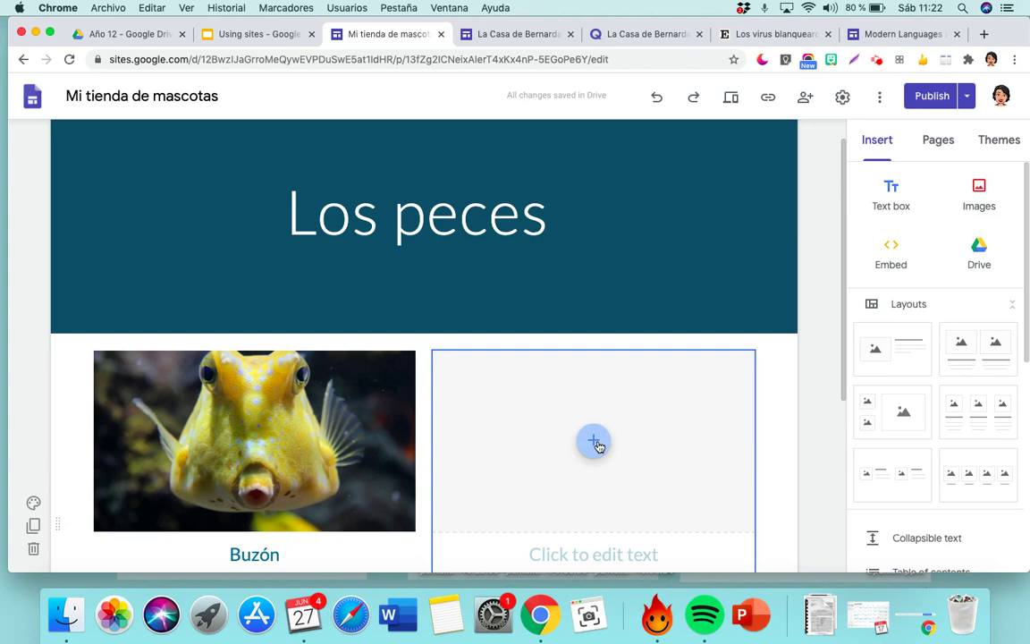
pyautogui.scroll(-3, 598, 445)
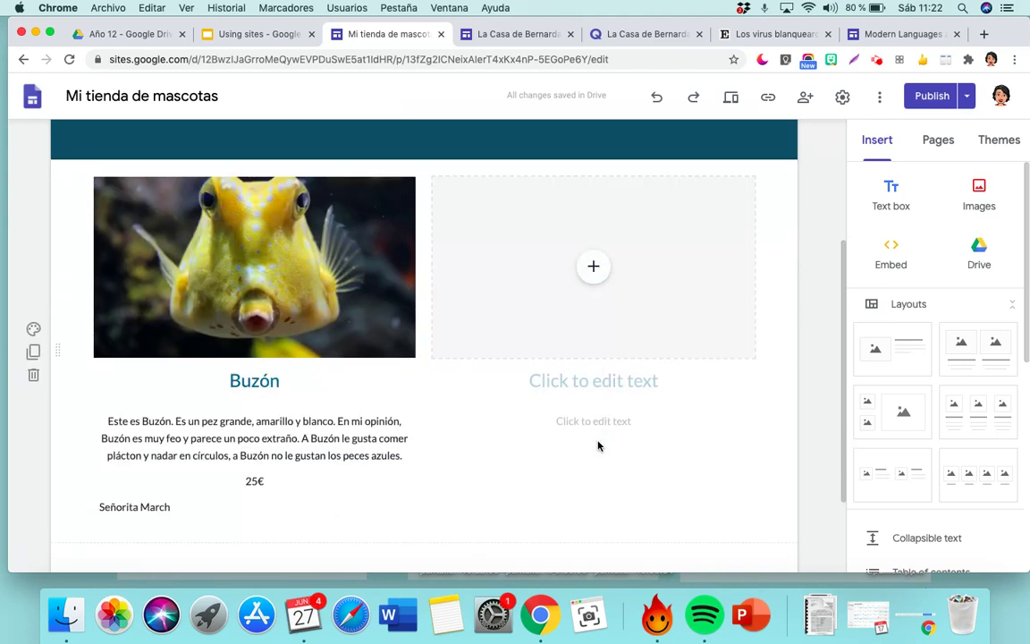
pyautogui.click(595, 268)
pyautogui.click(642, 342)
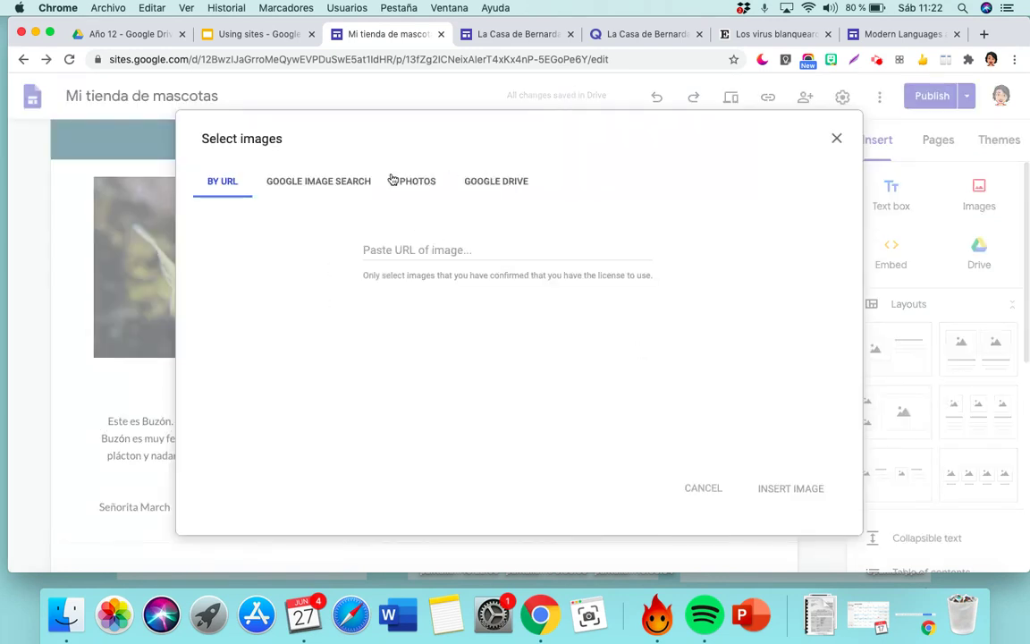
pyautogui.click(304, 181)
pyautogui.write('fish')
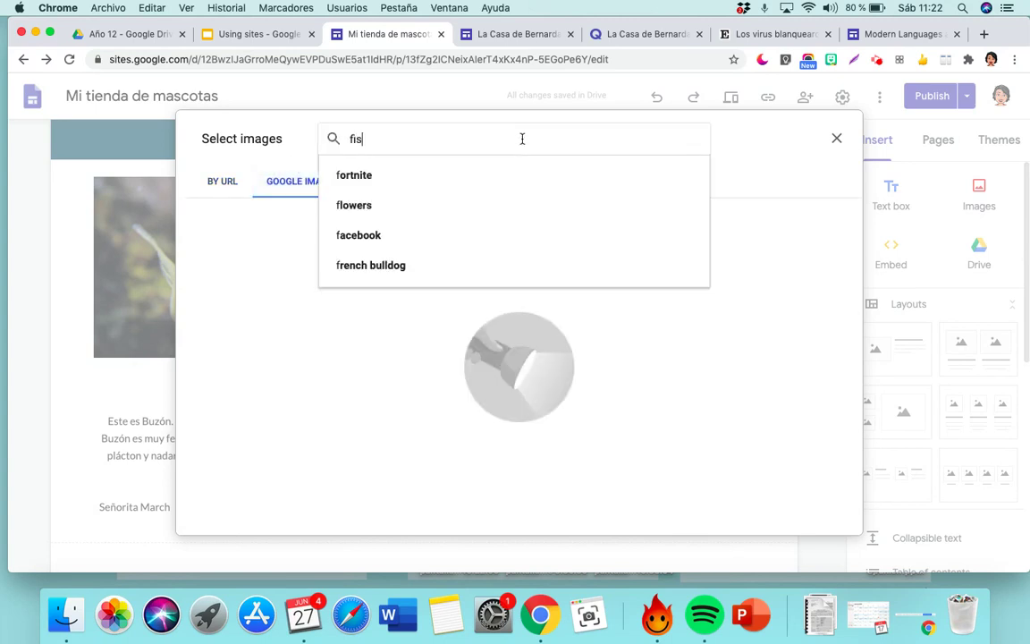
pyautogui.press('Return')
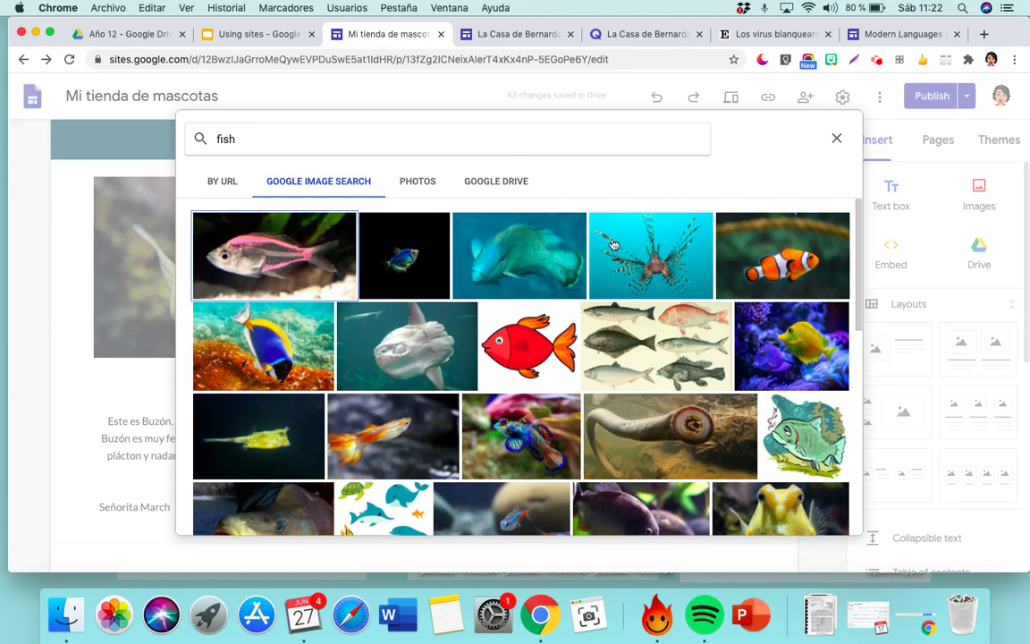
pyautogui.click(783, 285)
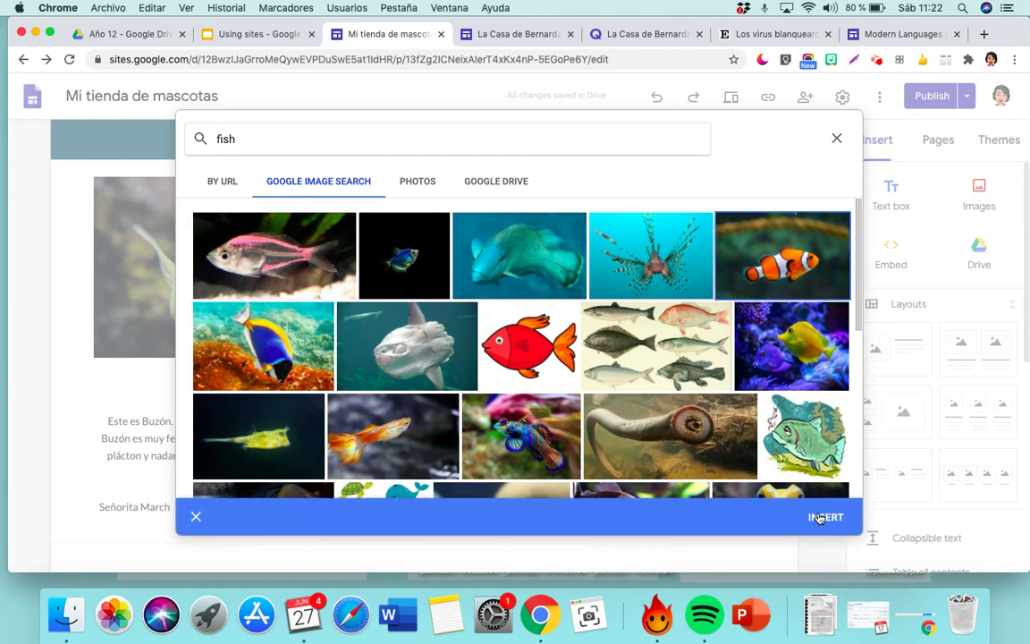
pyautogui.click(822, 515)
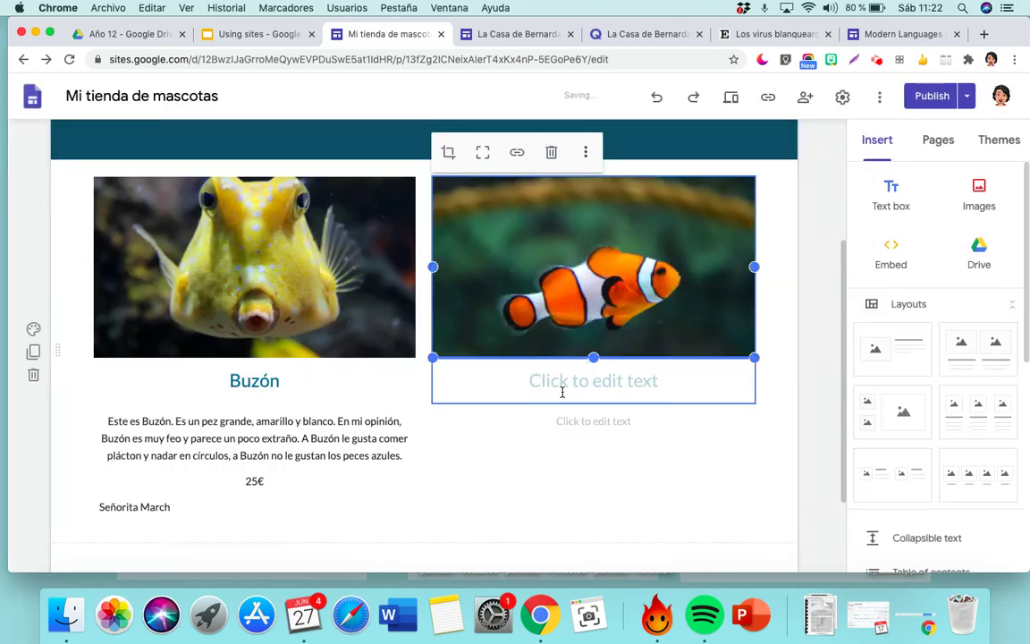
# - Enter "Payaso" as the heading below the clownfish photo and open the description text under it for editing
pyautogui.click(583, 379)
pyautogui.write('Payaso')
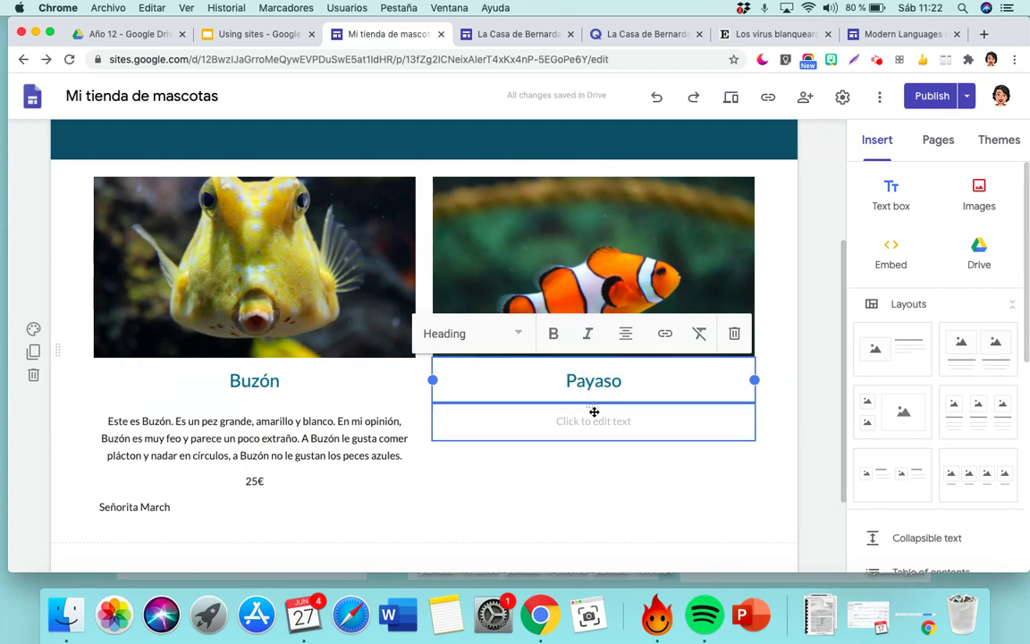
pyautogui.click(594, 417)
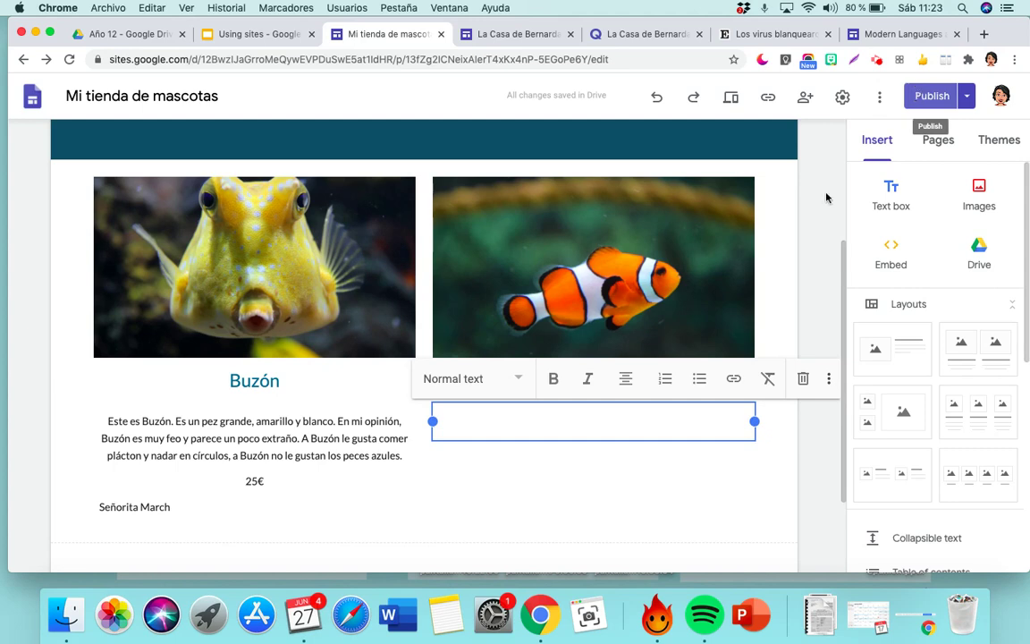
# - Switch to Google Drive and make a copy of the "Mi tienda de mascotas" site in the "Lección 8-9: Mascotas" folder
pyautogui.scroll(5, 467, 466)
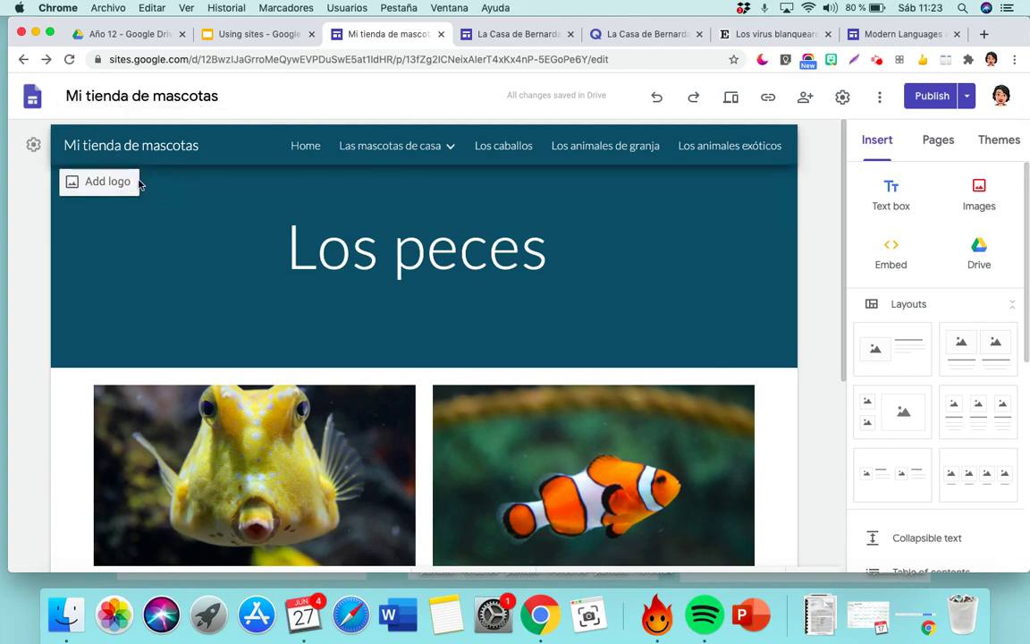
pyautogui.click(127, 36)
pyautogui.click(279, 95)
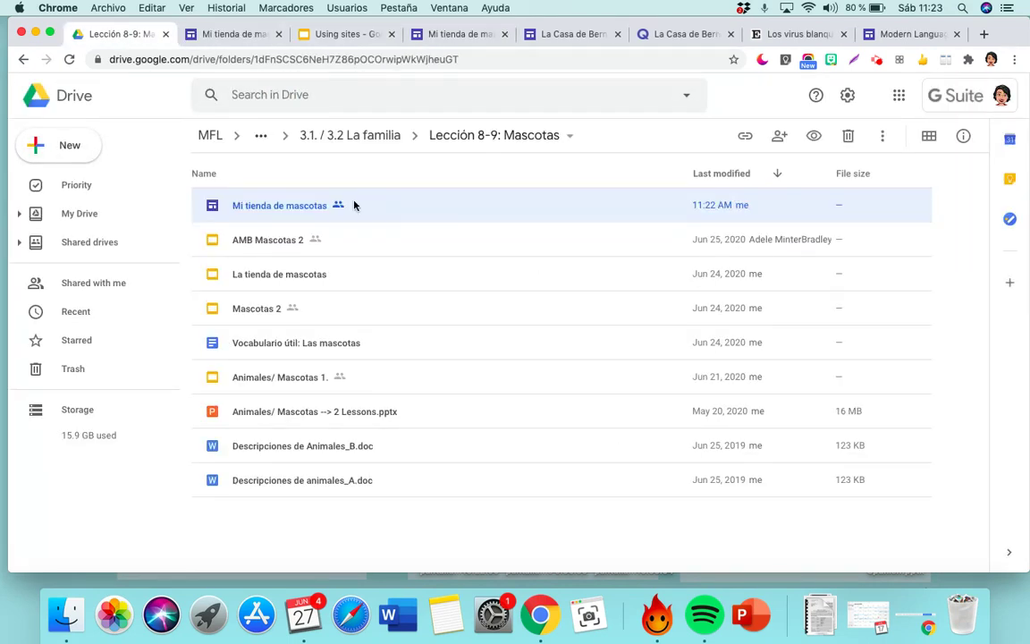
pyautogui.rightClick(353, 205)
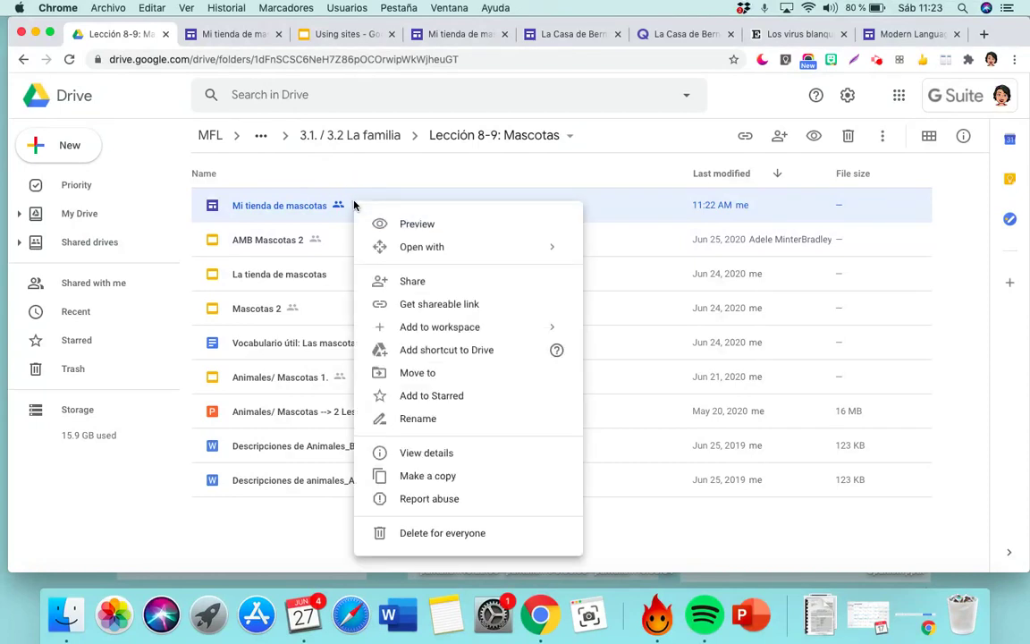
pyautogui.click(420, 476)
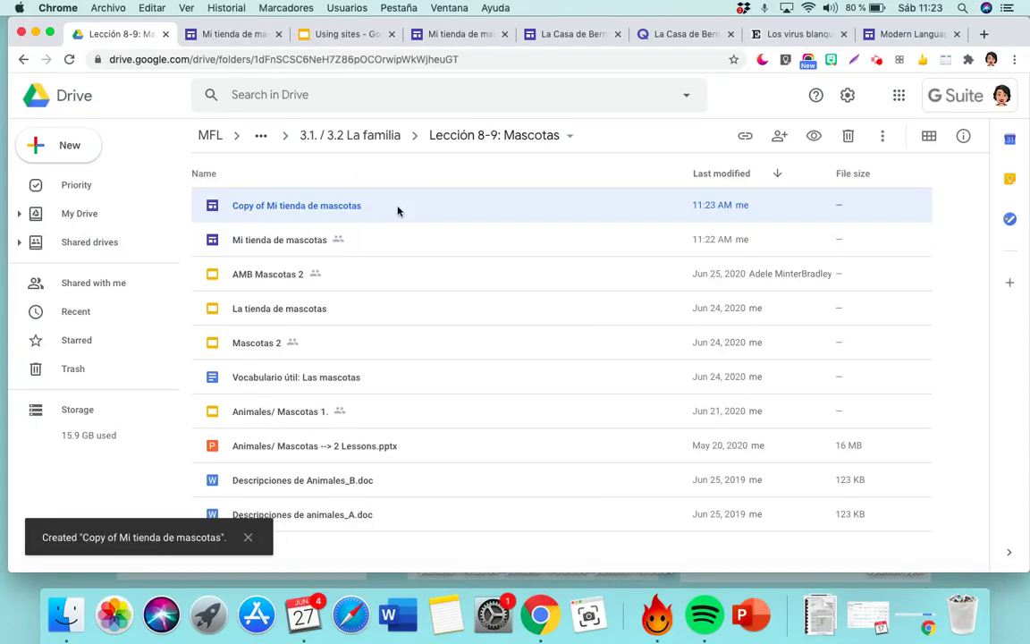
# - Rename the copied site as "Grupo 2. Mi tienda de mascotas"
pyautogui.rightClick(398, 207)
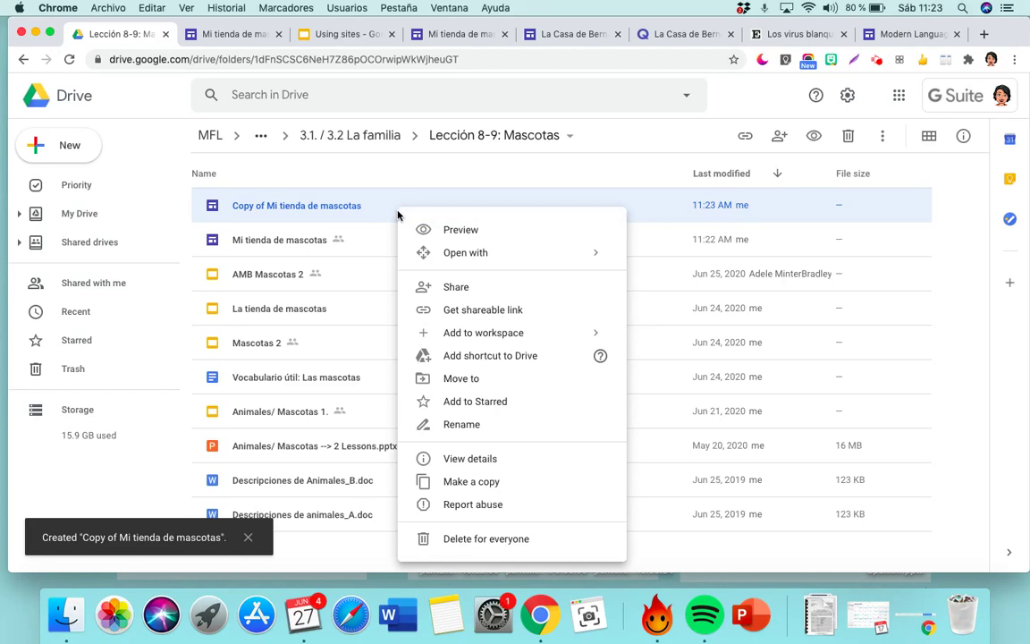
pyautogui.click(448, 428)
pyautogui.click(402, 319)
pyautogui.moveTo(417, 316); pyautogui.dragTo(436, 319)
pyautogui.write('Grupo 2 ')
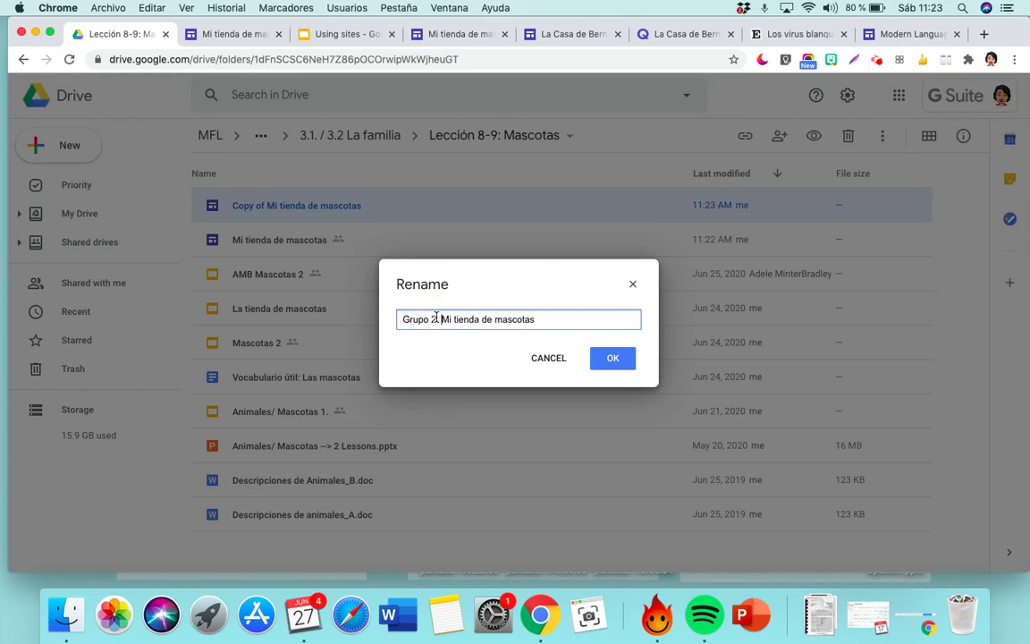
pyautogui.write('.')
pyautogui.click(612, 358)
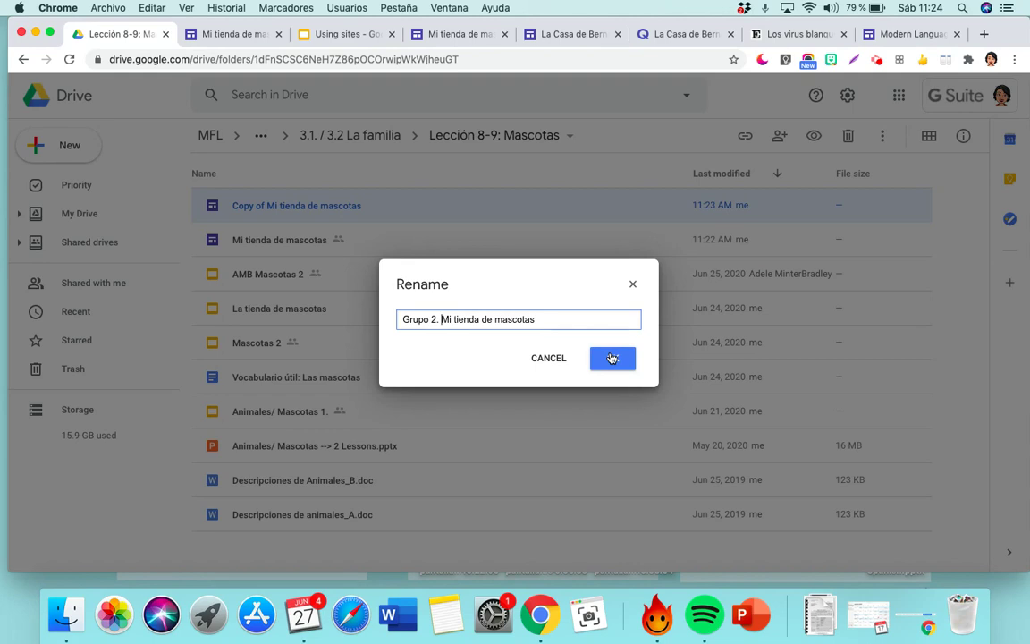
pyautogui.click(613, 358)
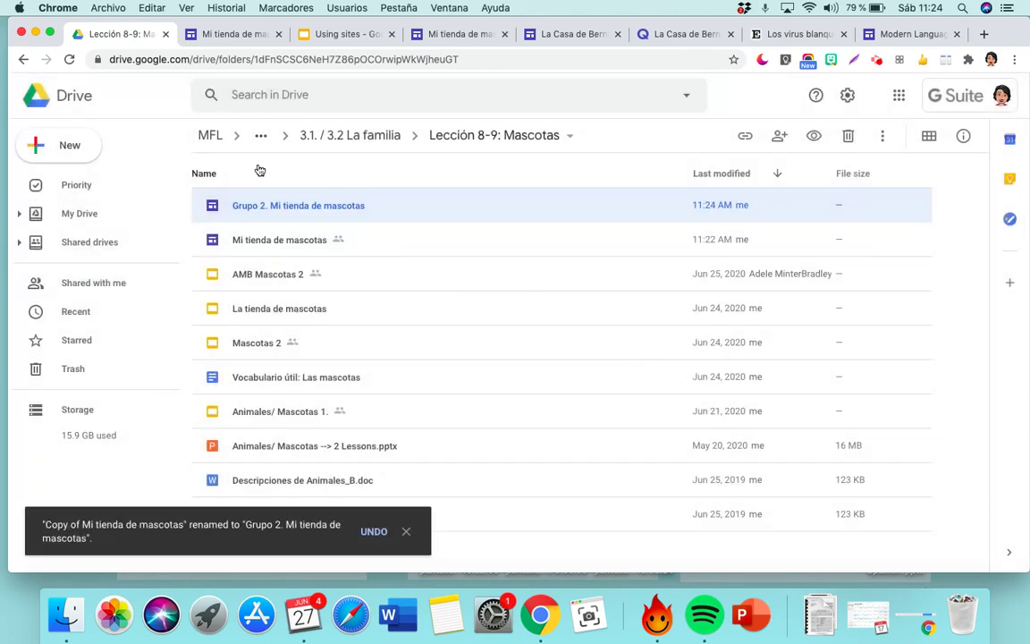
# - Create a new Google Sites site in the "Módulo 2: Mi insti" folder inside "Año 10" of My Drive
pyautogui.click(101, 225)
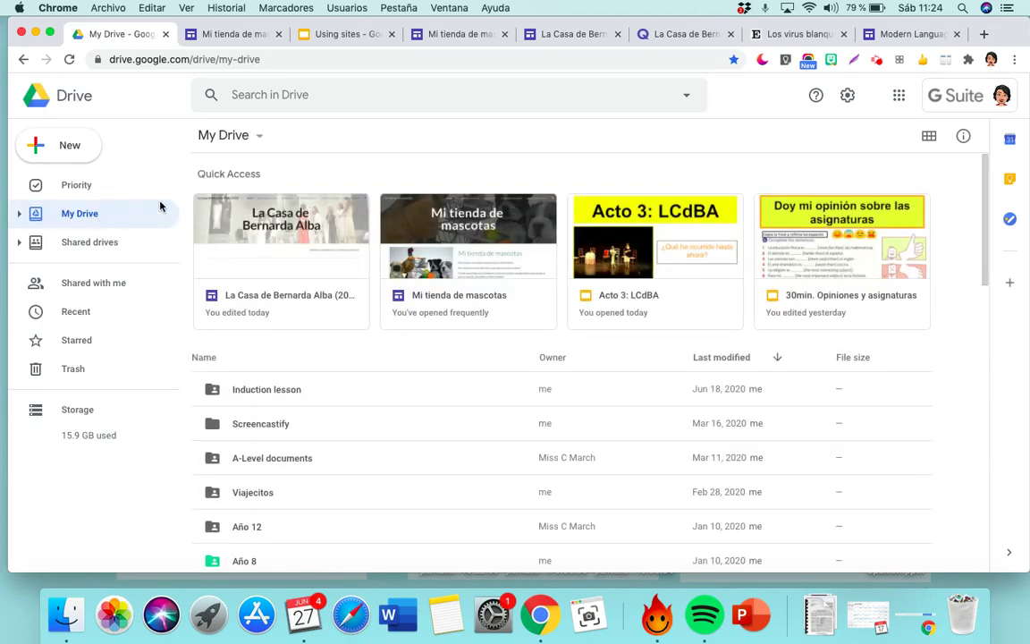
pyautogui.scroll(-5, 319, 335)
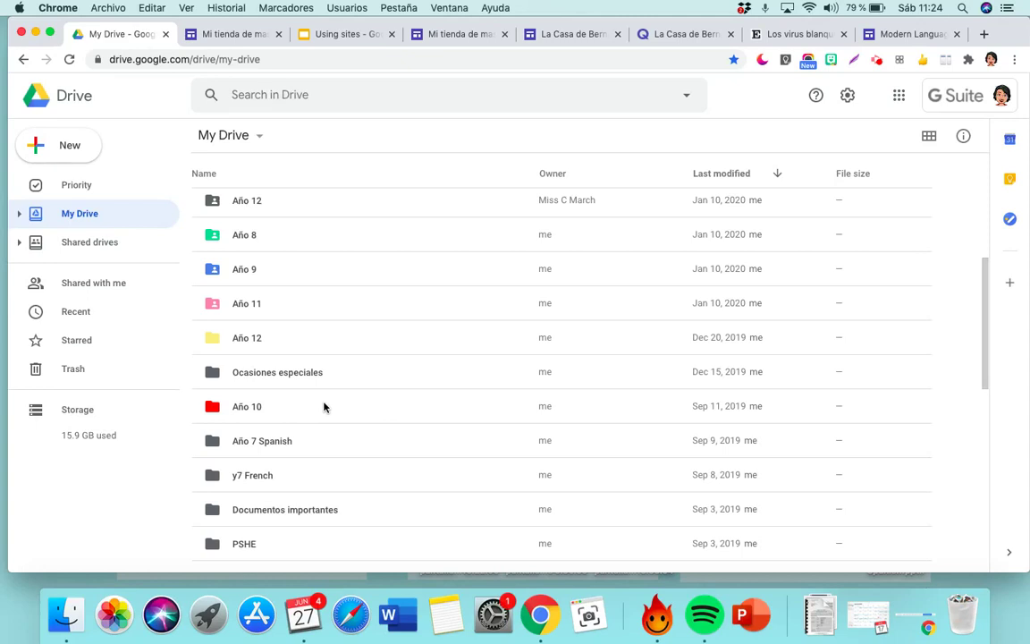
pyautogui.doubleClick(299, 411)
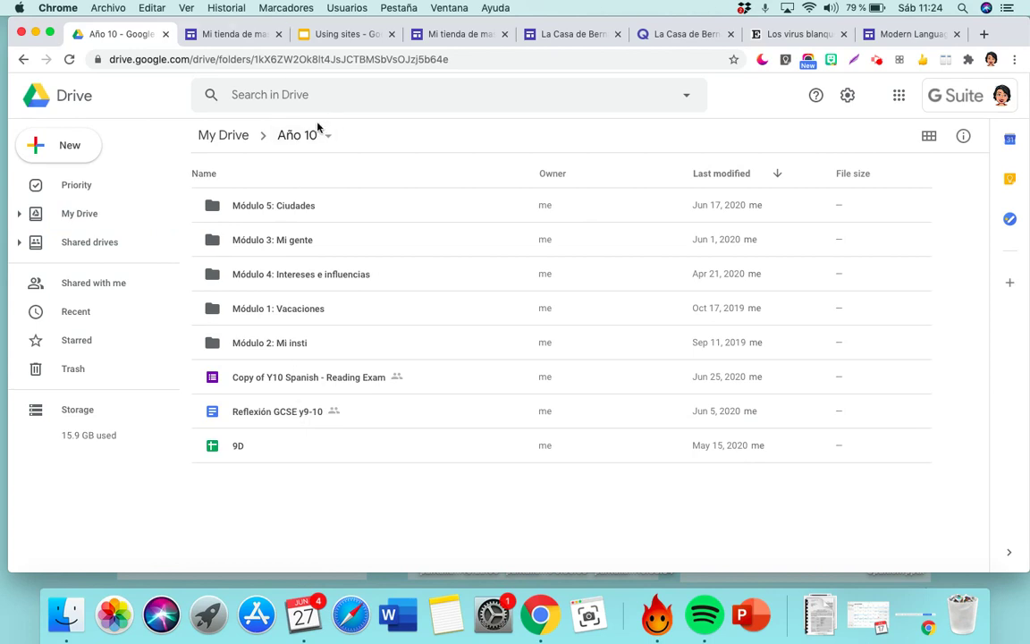
pyautogui.doubleClick(310, 346)
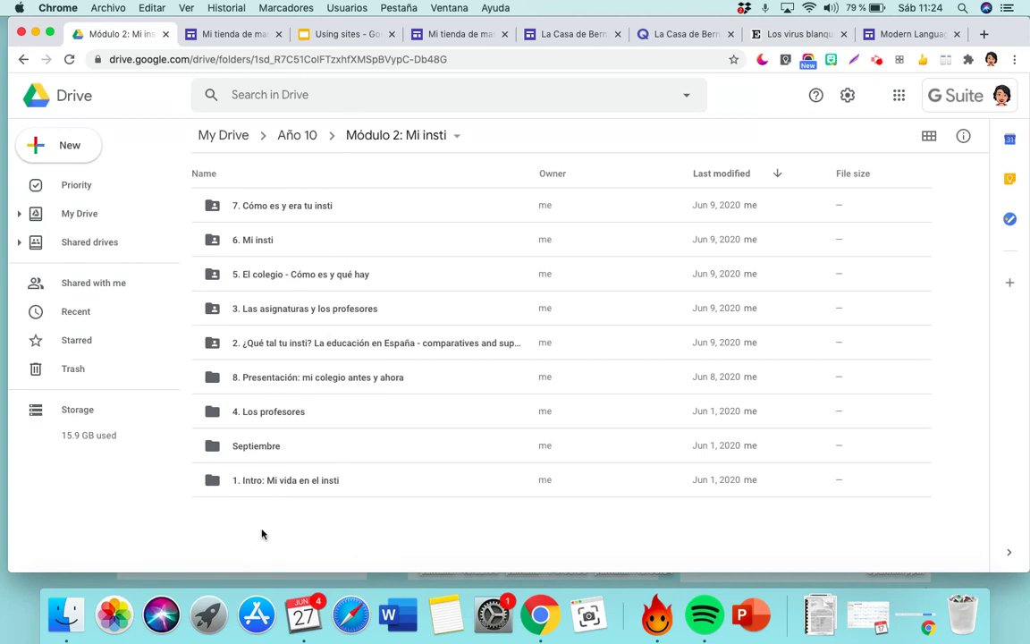
pyautogui.click(66, 148)
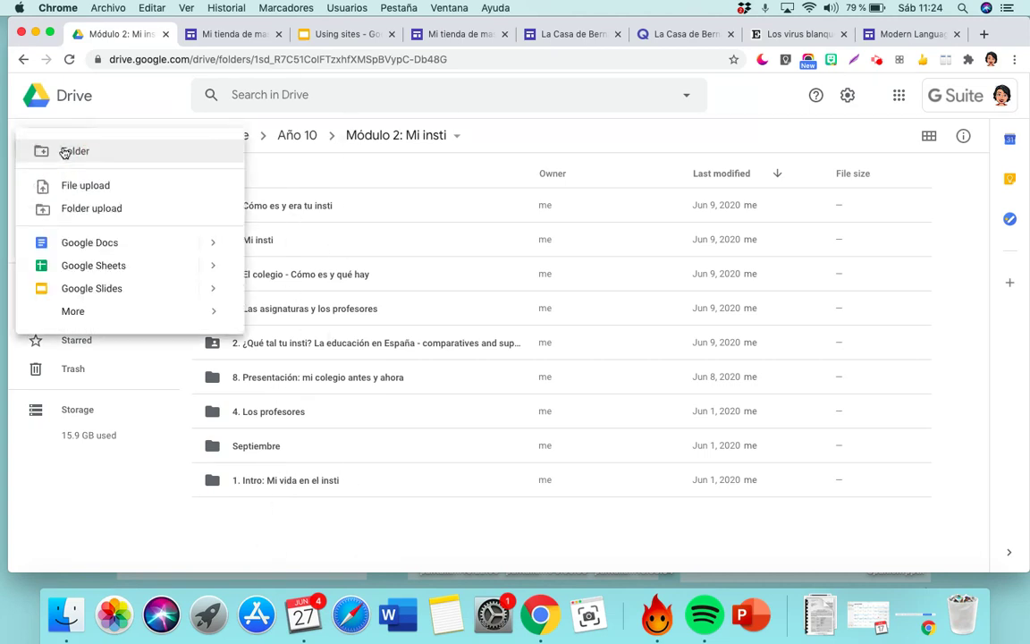
pyautogui.moveTo(84, 310)
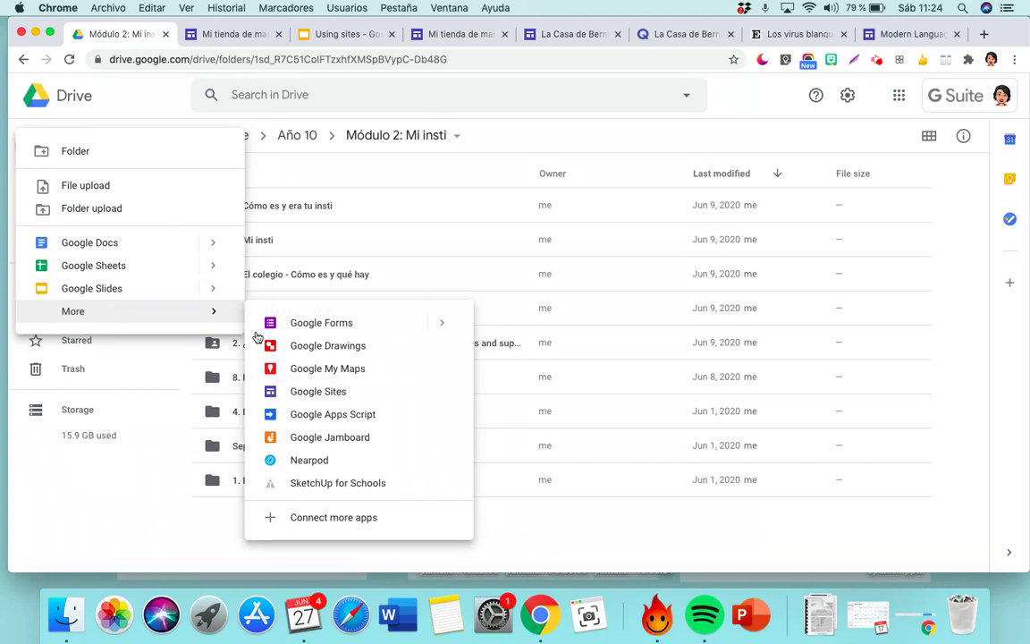
pyautogui.click(330, 394)
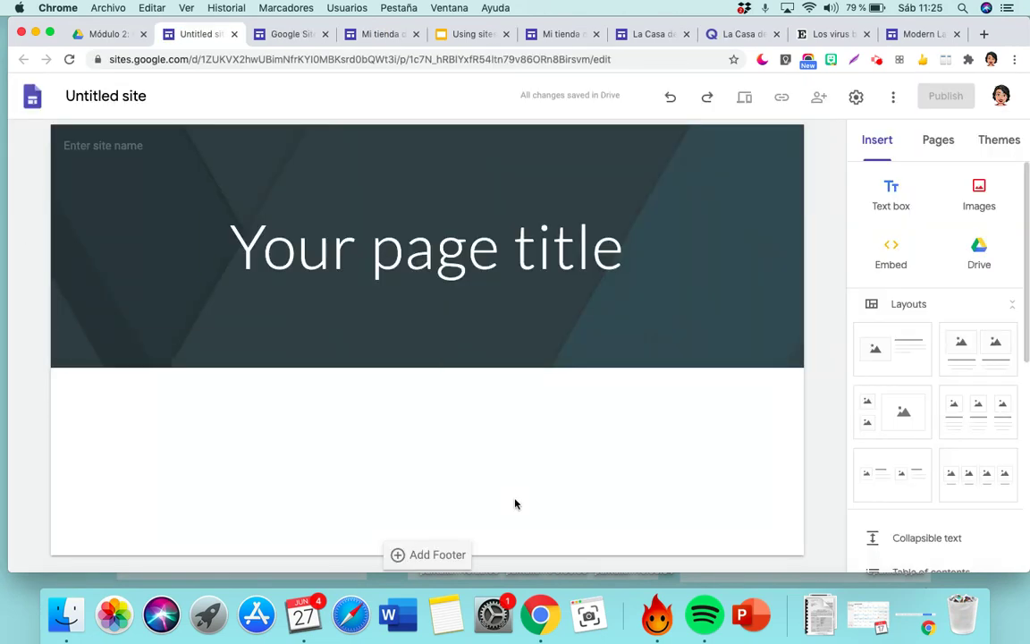
# - Name the new site "Mi colegio ideal" and give its home page the same title
pyautogui.click(120, 104)
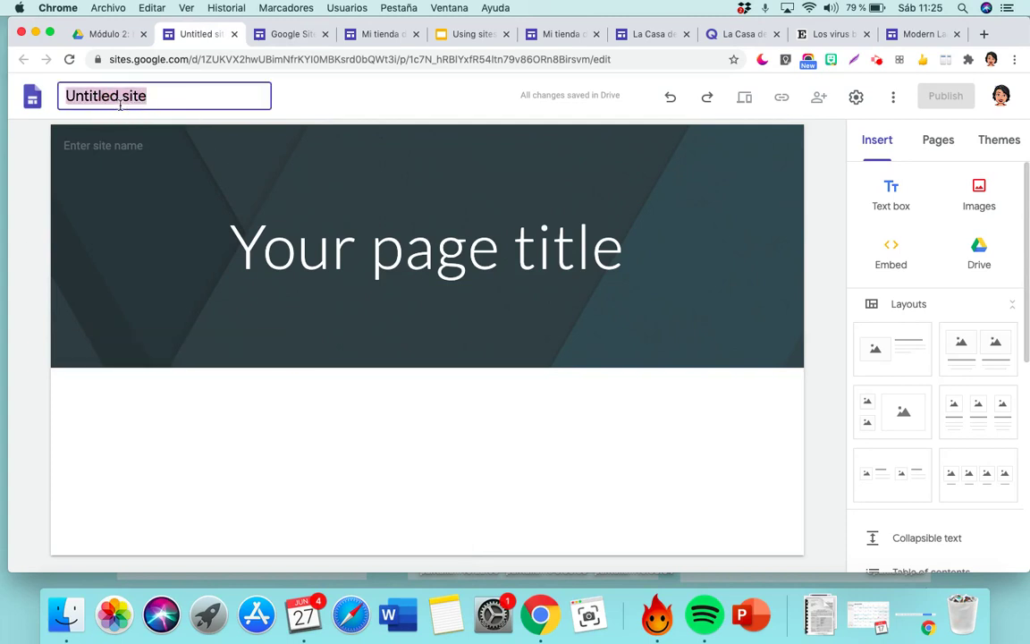
pyautogui.write('Mi')
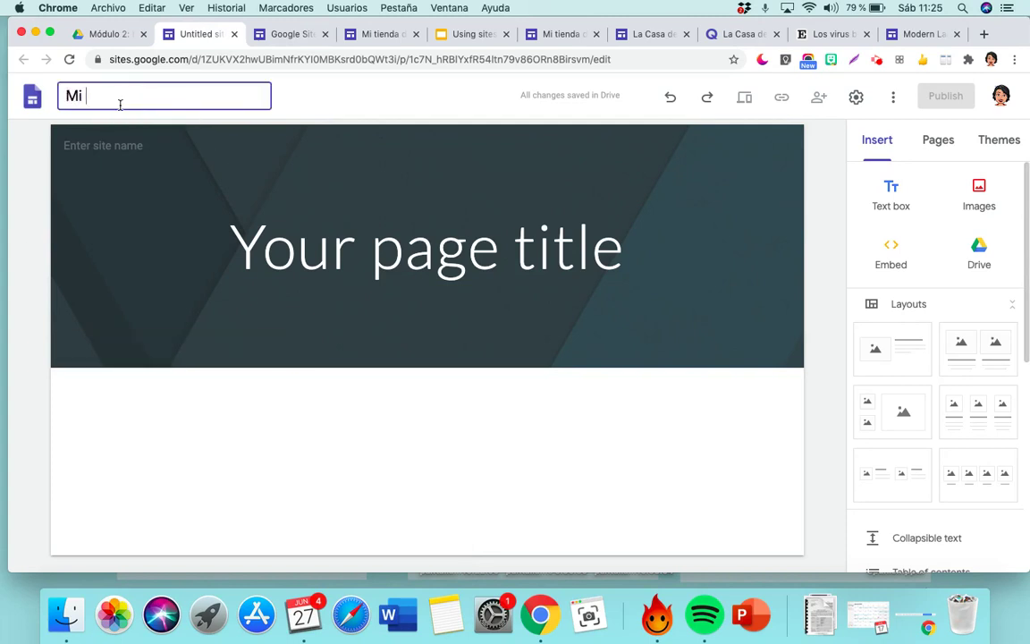
pyautogui.write(' colegio ideal')
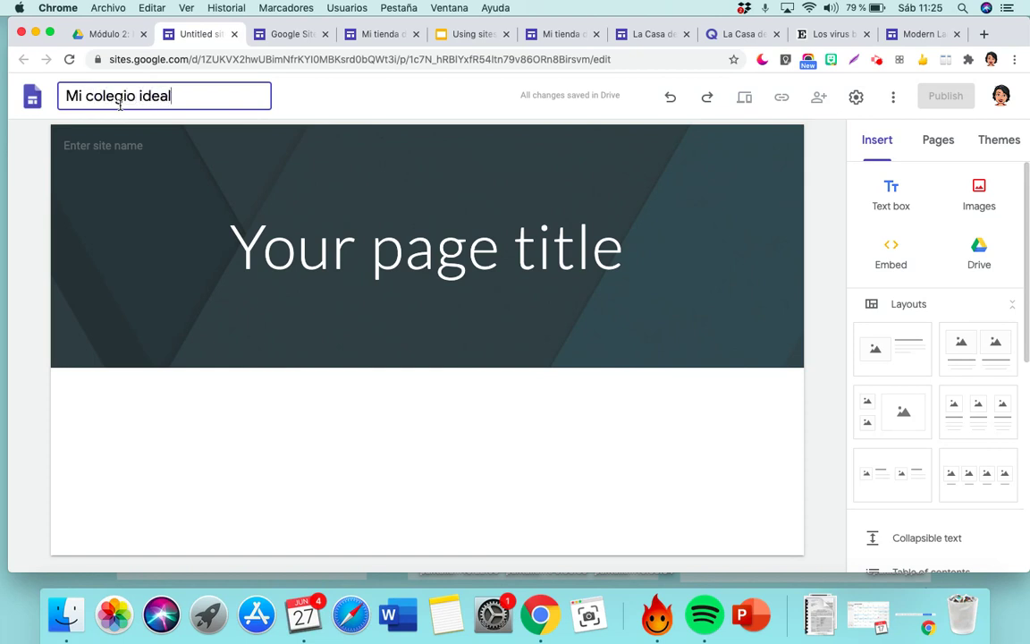
pyautogui.click(329, 264)
pyautogui.click(552, 411)
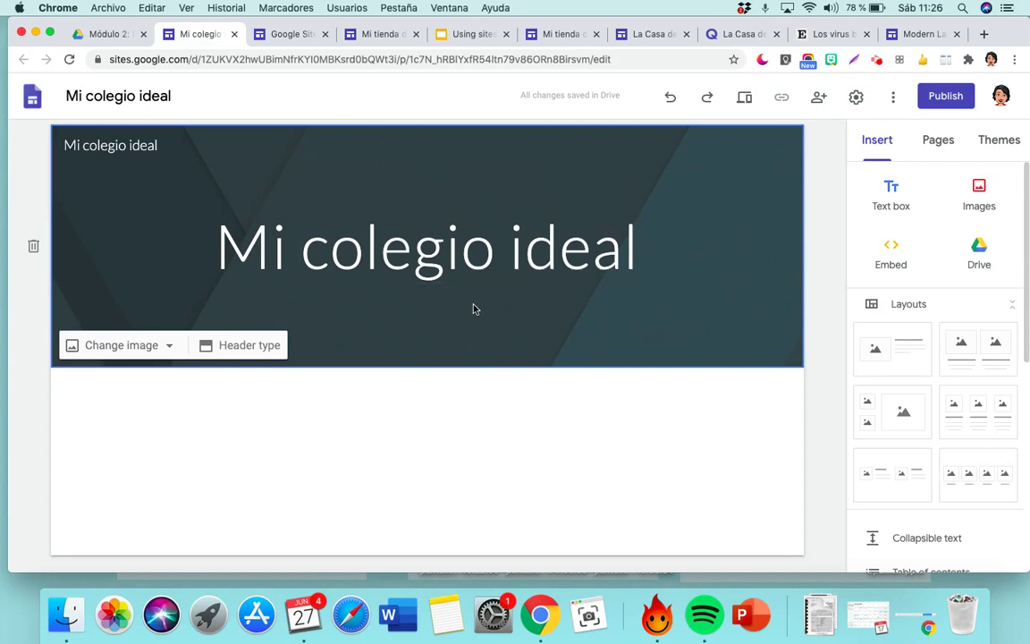
# - Replace the header image with the photo of uniformed pupils writing at desks from an image search for "school"
pyautogui.click(152, 350)
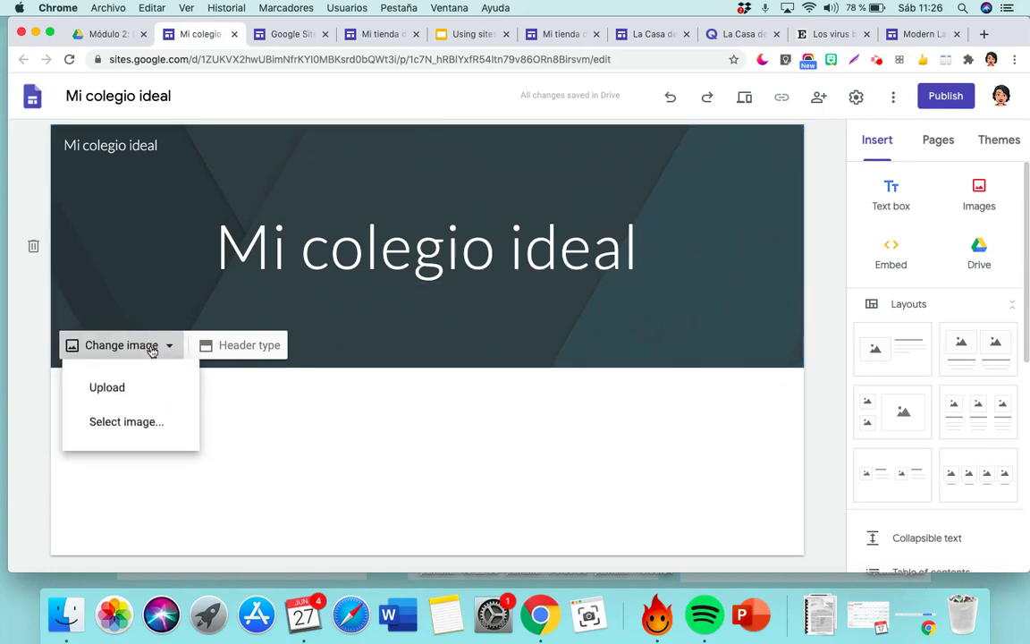
pyautogui.click(135, 426)
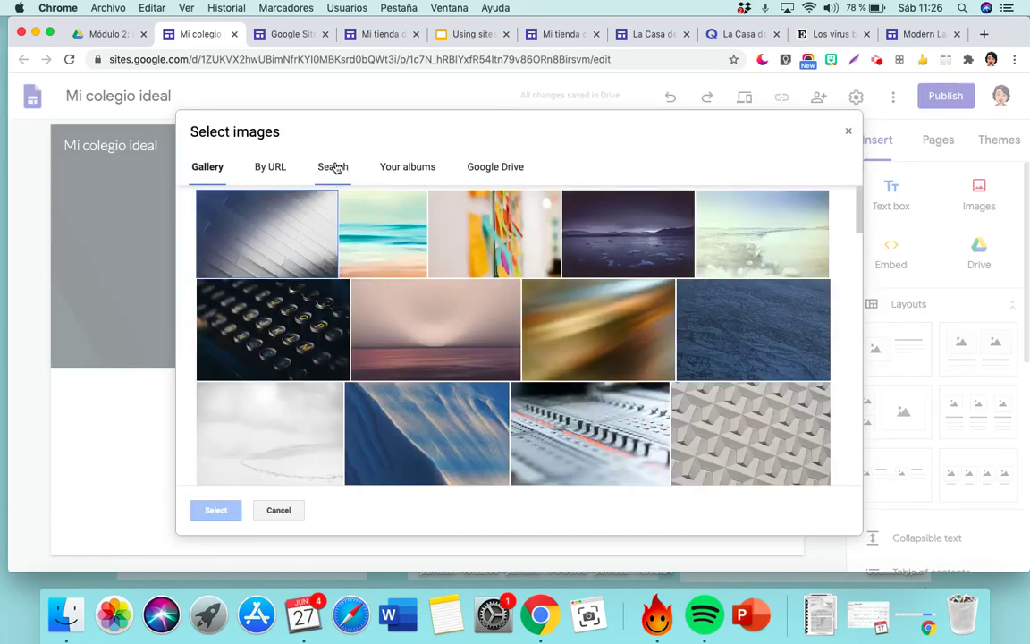
pyautogui.click(335, 168)
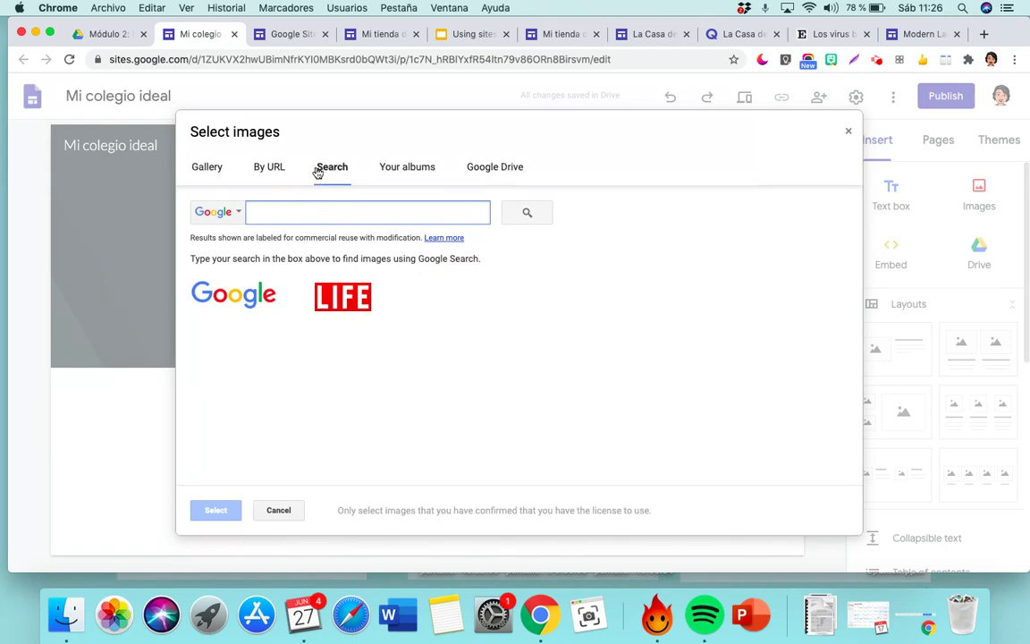
pyautogui.write('school')
pyautogui.press('Return')
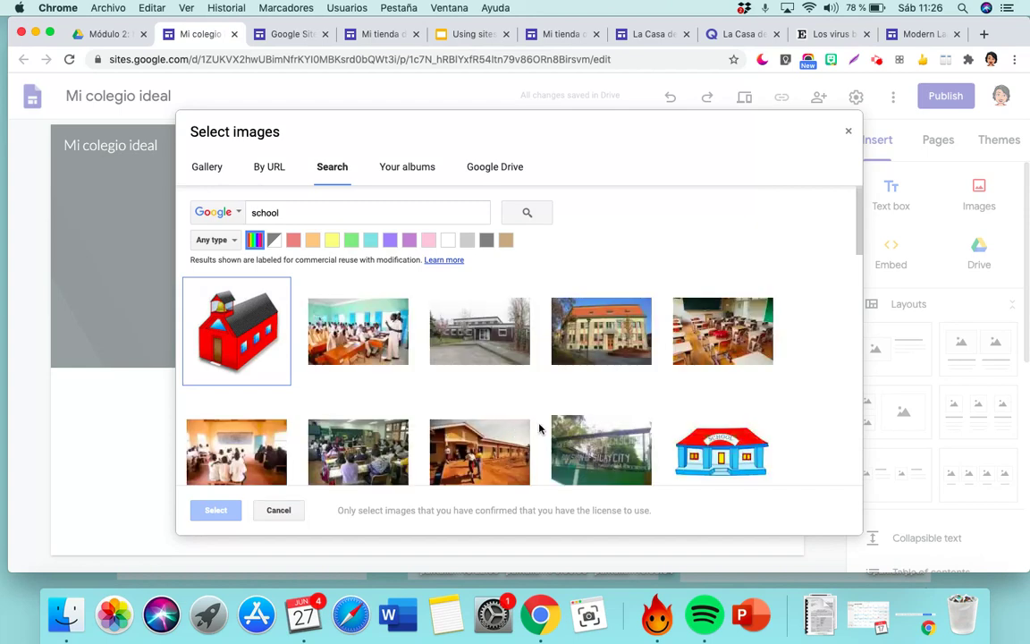
pyautogui.scroll(-3, 540, 427)
pyautogui.scroll(-2, 539, 429)
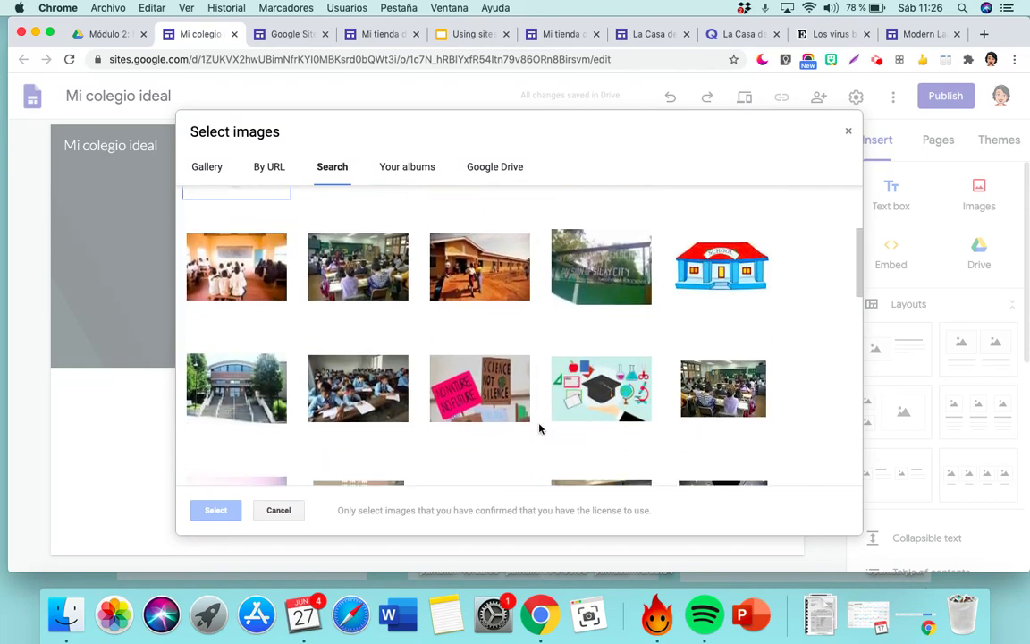
pyautogui.click(356, 389)
pyautogui.click(215, 511)
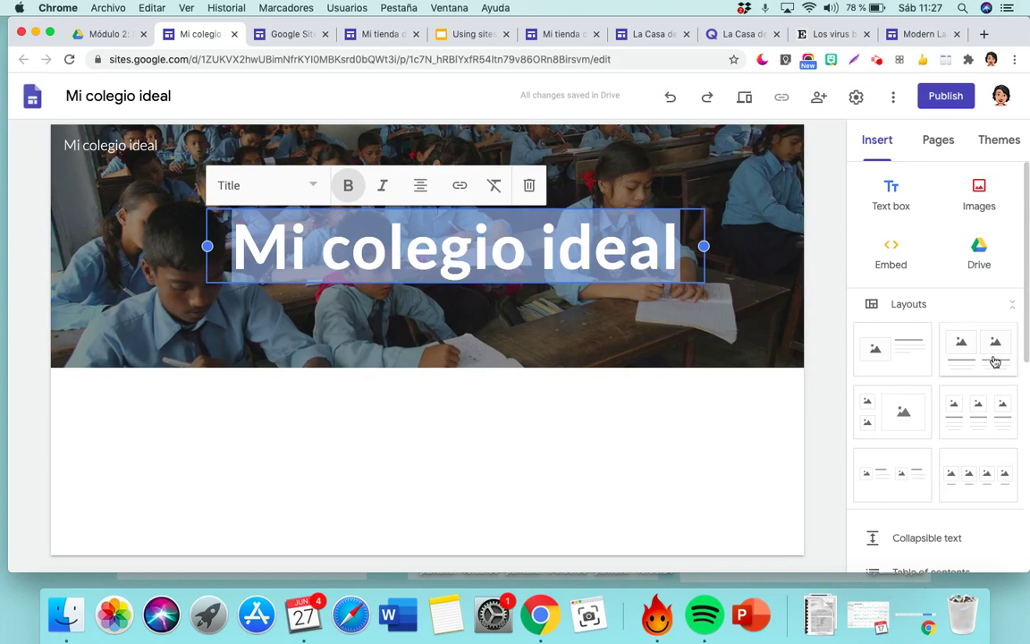
# - Insert an empty text box below the header of the "Mi colegio ideal" page
pyautogui.scroll(-2, 953, 501)
pyautogui.scroll(2, 949, 494)
pyautogui.click(886, 206)
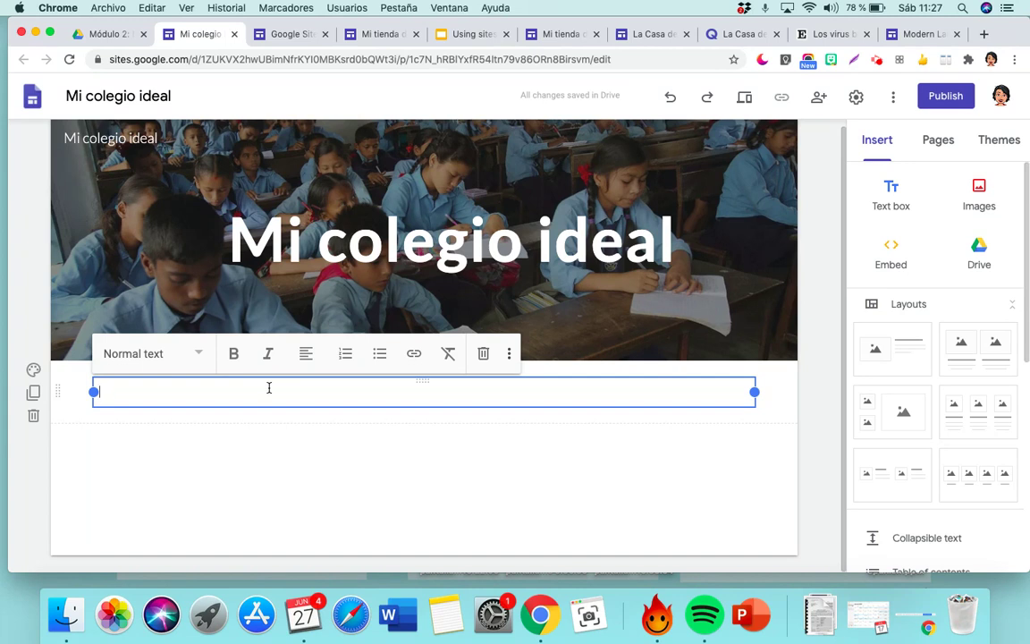
# - Write "Please add here a description of your ideal school." in the empty text box below the home page header
pyautogui.write('lease add here a d')
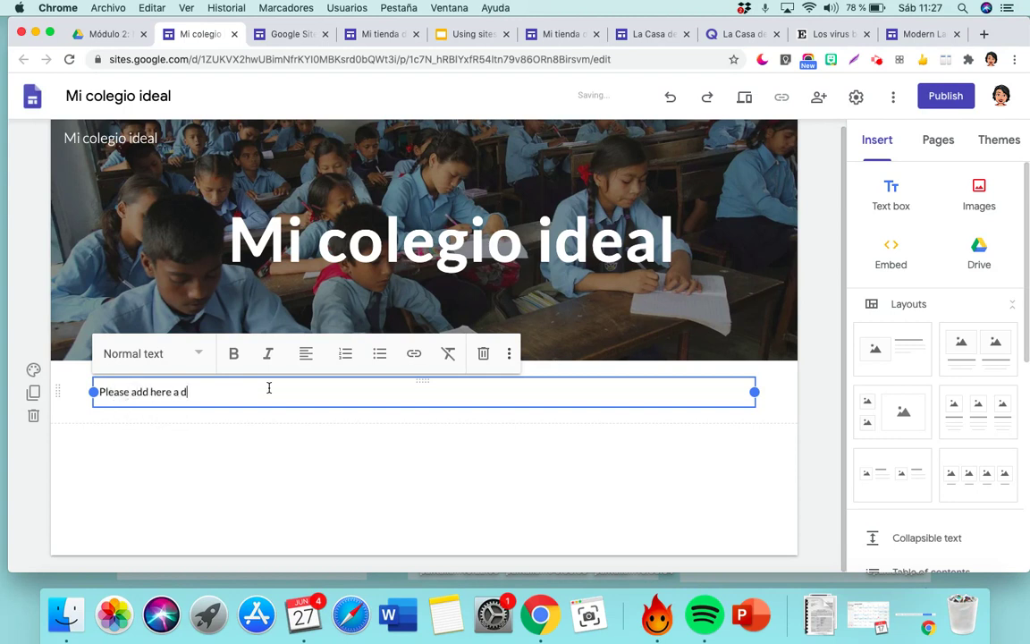
pyautogui.write('escription of your ideal school.')
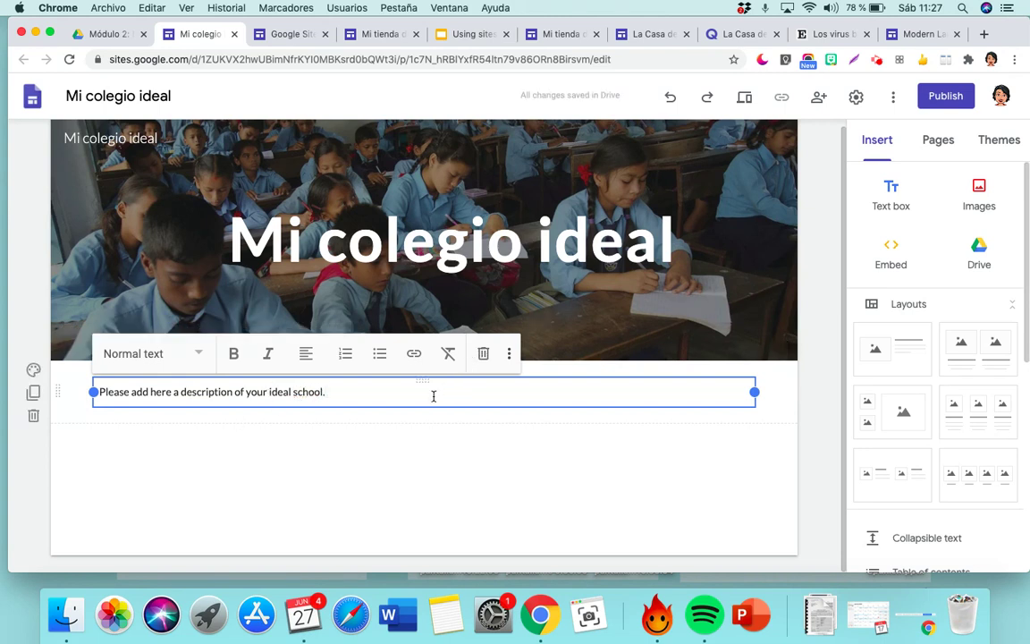
# - Add a new page named "Instalaciones" to the site
pyautogui.click(935, 147)
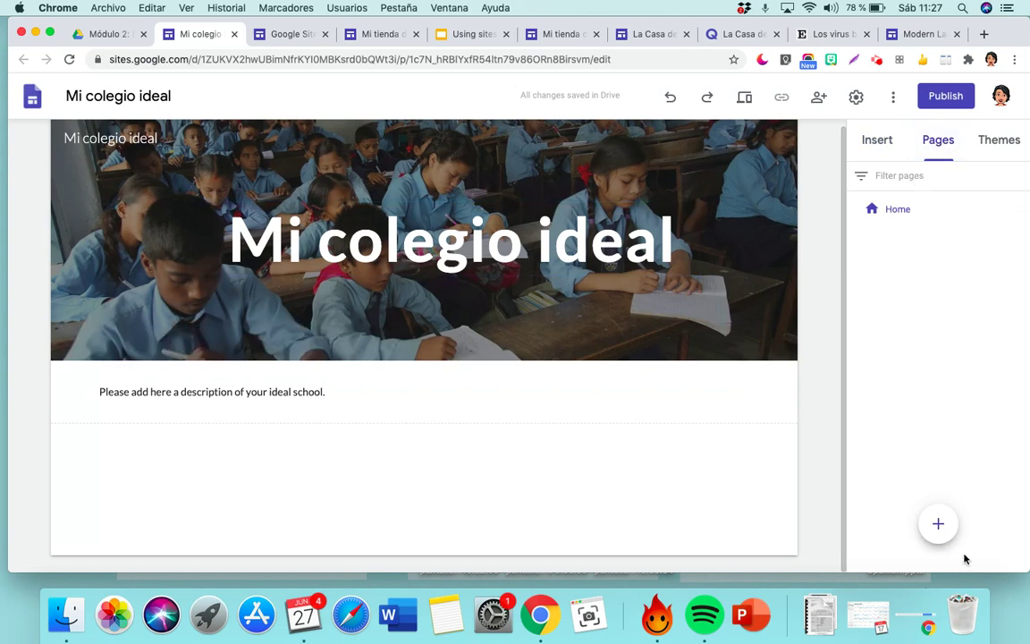
pyautogui.click(936, 528)
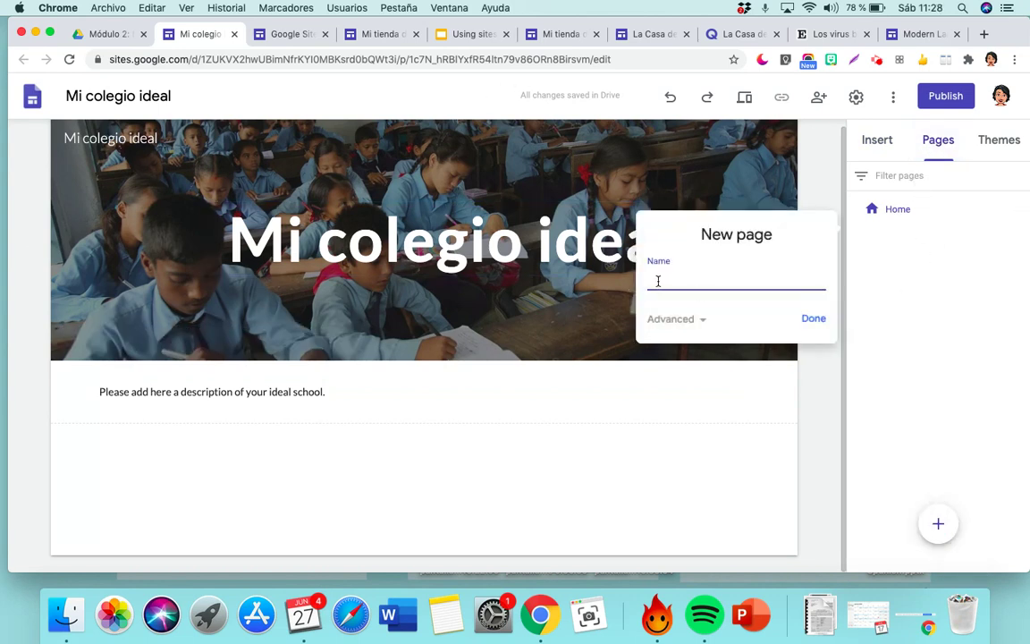
pyautogui.write('F')
pyautogui.press('BackSpace')
pyautogui.write('Instalaciones')
pyautogui.click(815, 320)
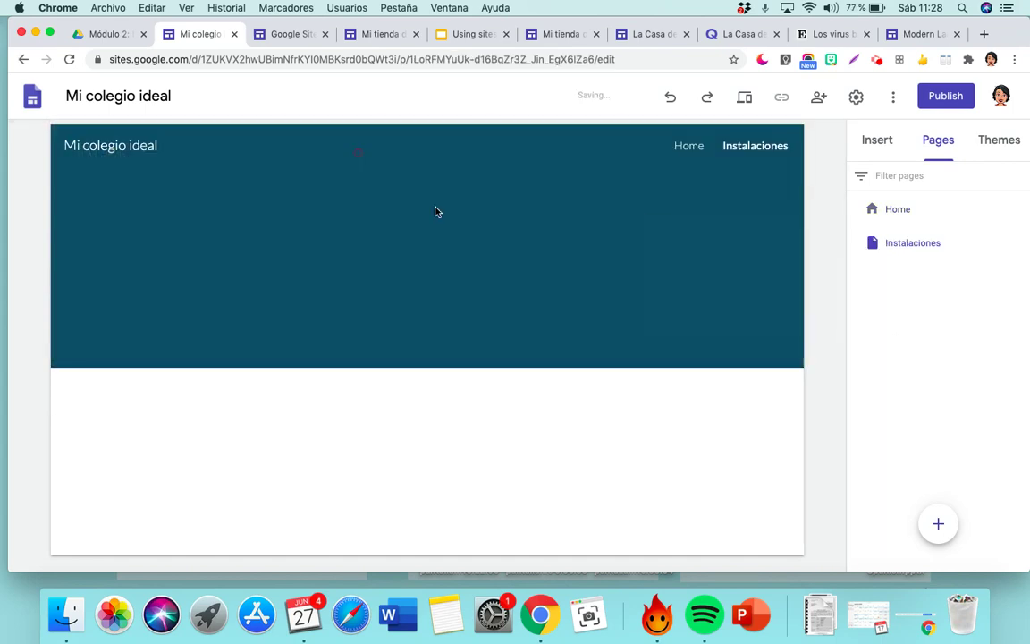
# - Add two more pages to the site, named "Los profesores" and "Asignaturas"
pyautogui.click(938, 524)
pyautogui.write('Los profesores')
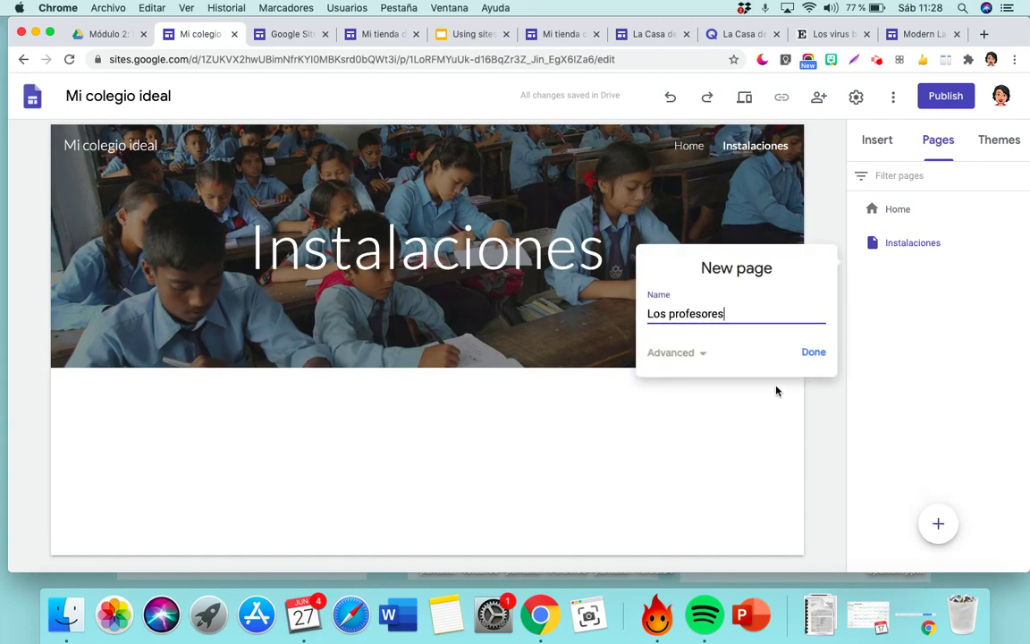
pyautogui.click(815, 354)
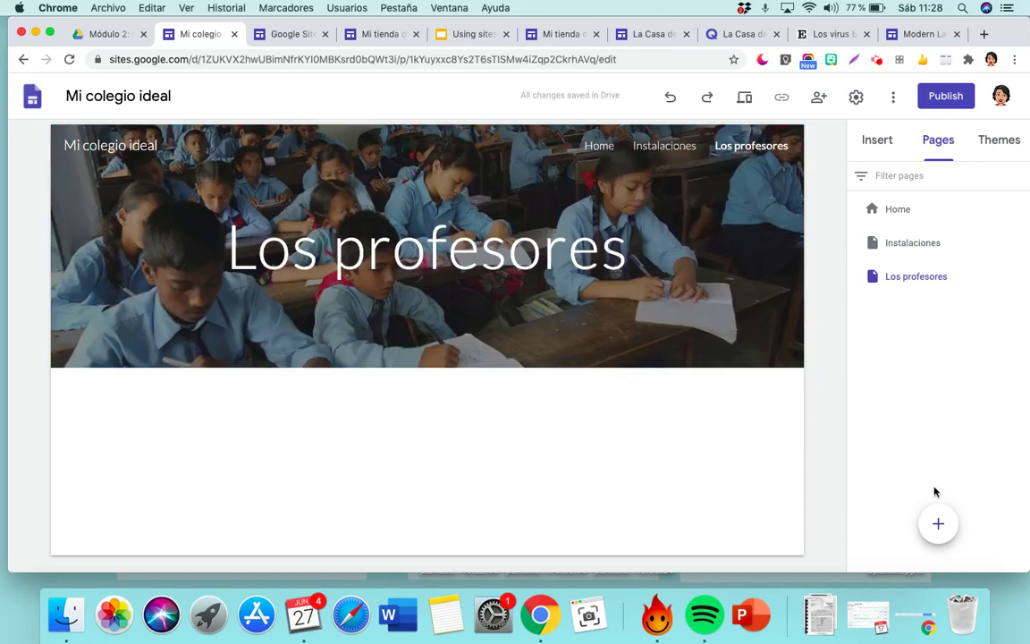
pyautogui.click(938, 524)
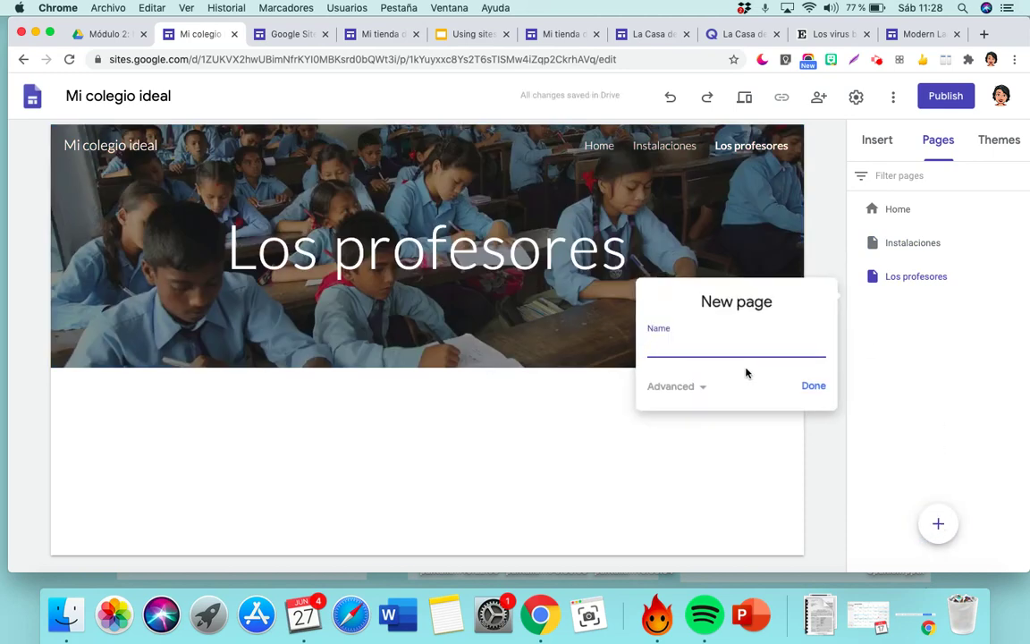
pyautogui.write('Asignaturas')
pyautogui.press('Return')
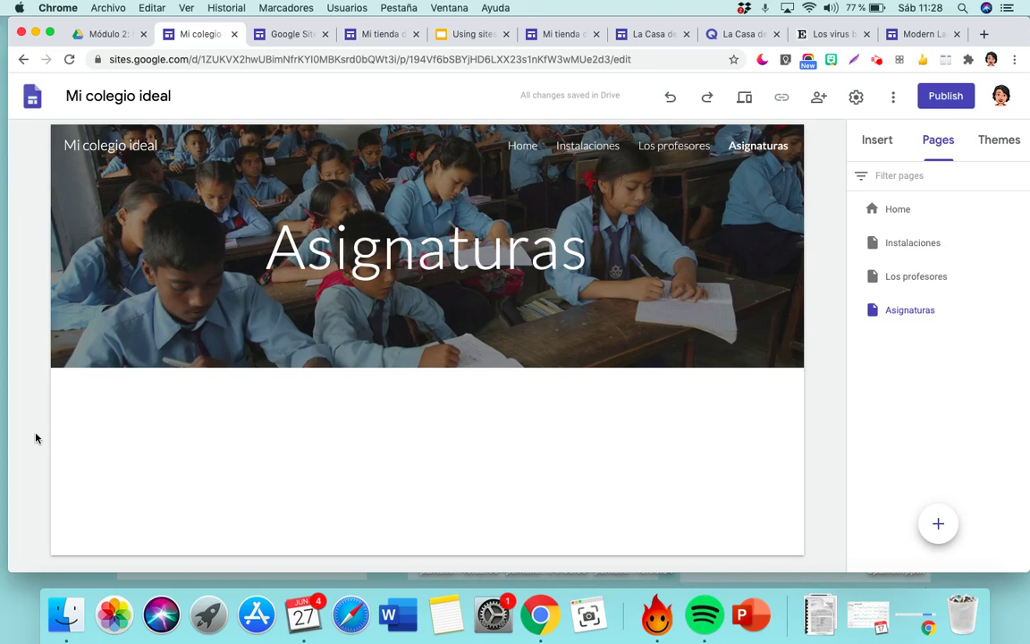
# - Switch to Google Drive and set the draft link sharing of "Mi colegio ideal" to Sir Henry Floyd Grammar School
pyautogui.click(110, 36)
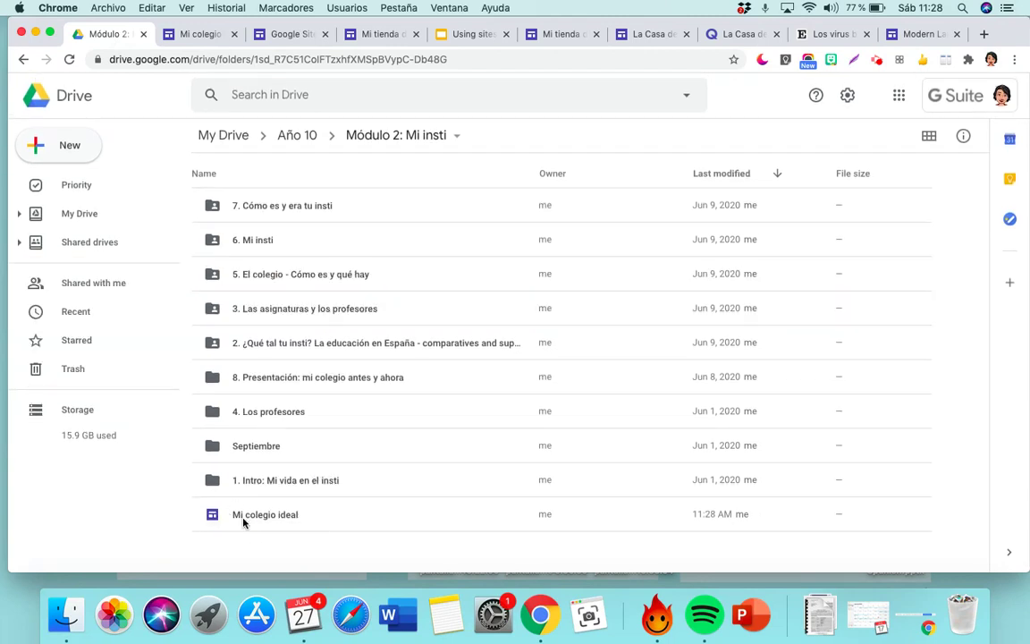
pyautogui.rightClick(243, 517)
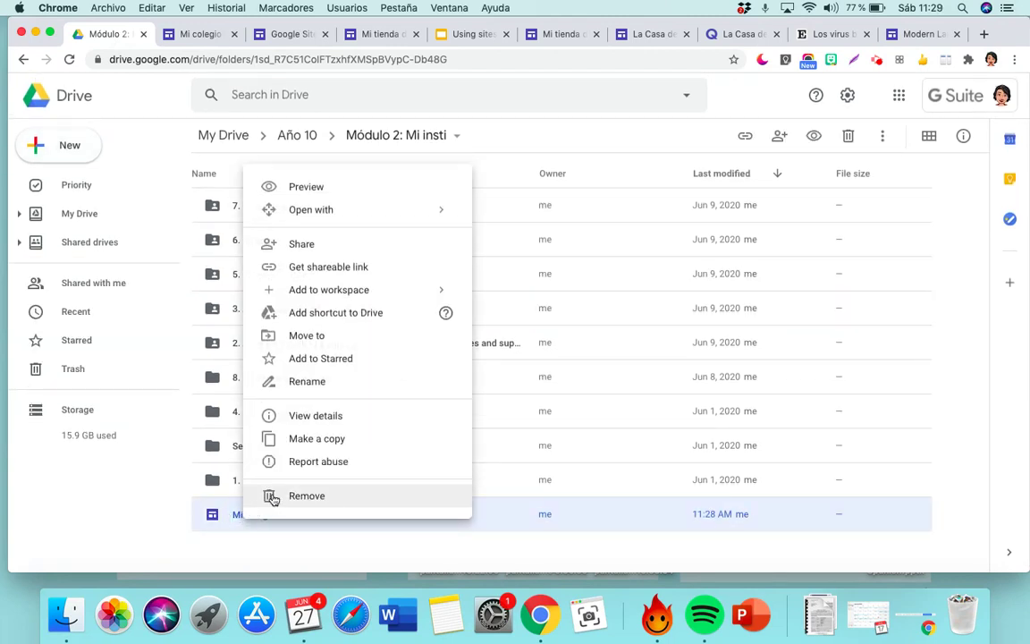
pyautogui.click(317, 270)
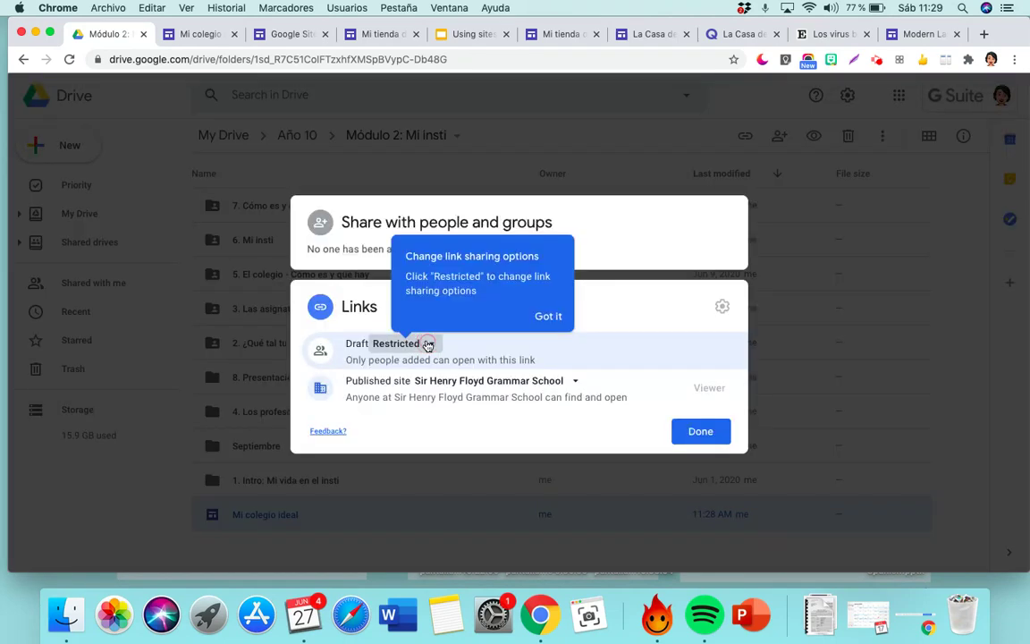
pyautogui.click(426, 343)
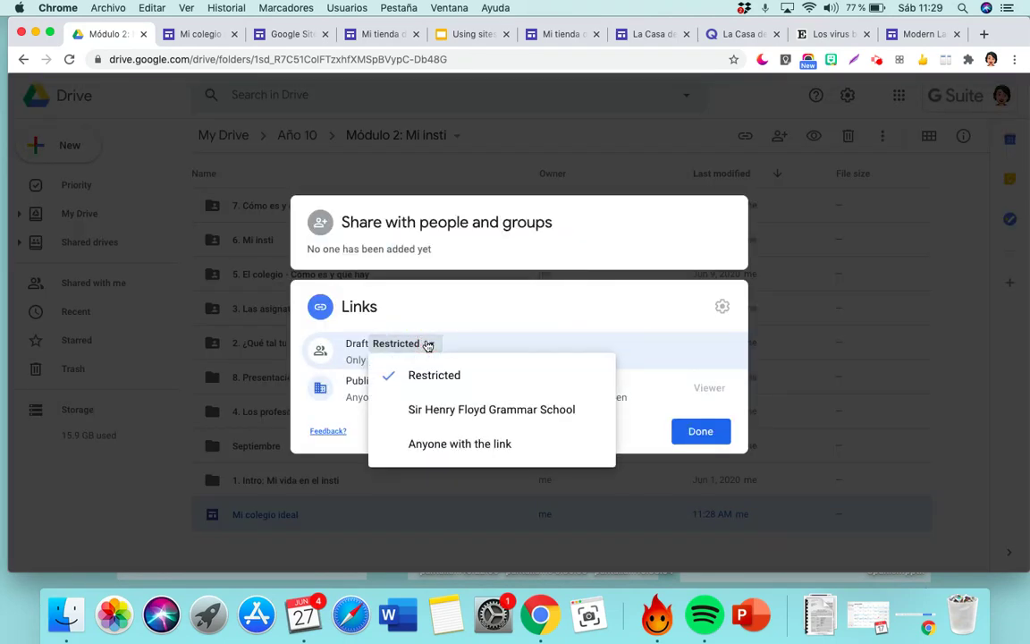
pyautogui.click(444, 417)
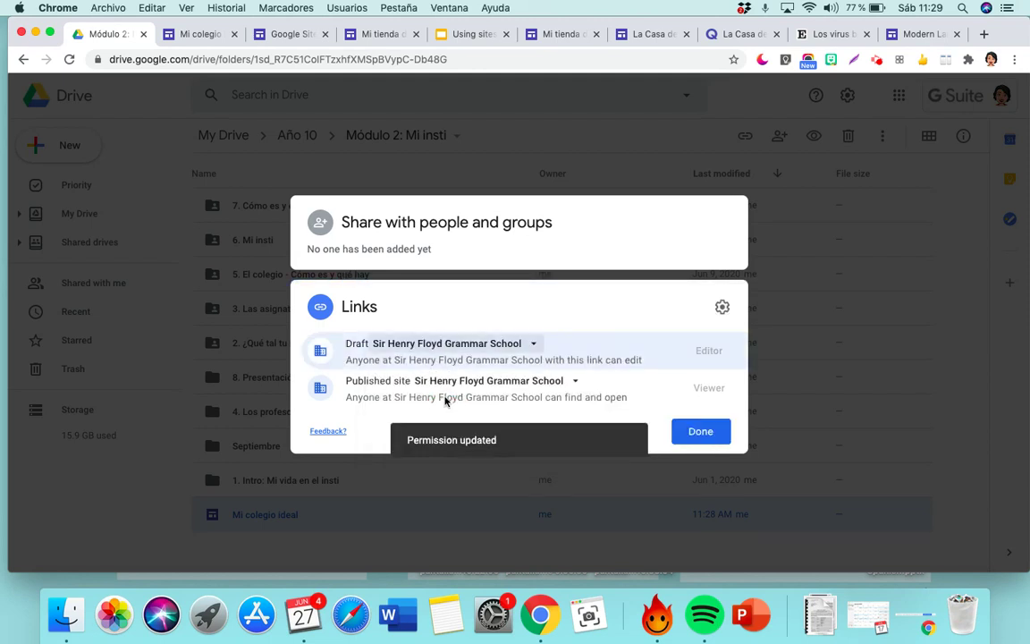
pyautogui.click(532, 346)
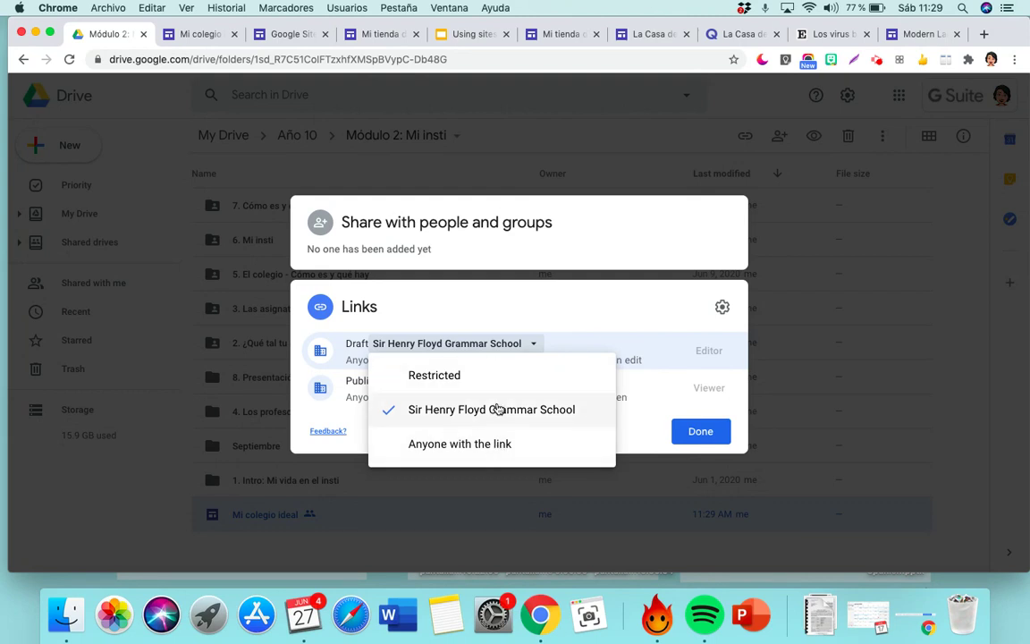
pyautogui.click(708, 432)
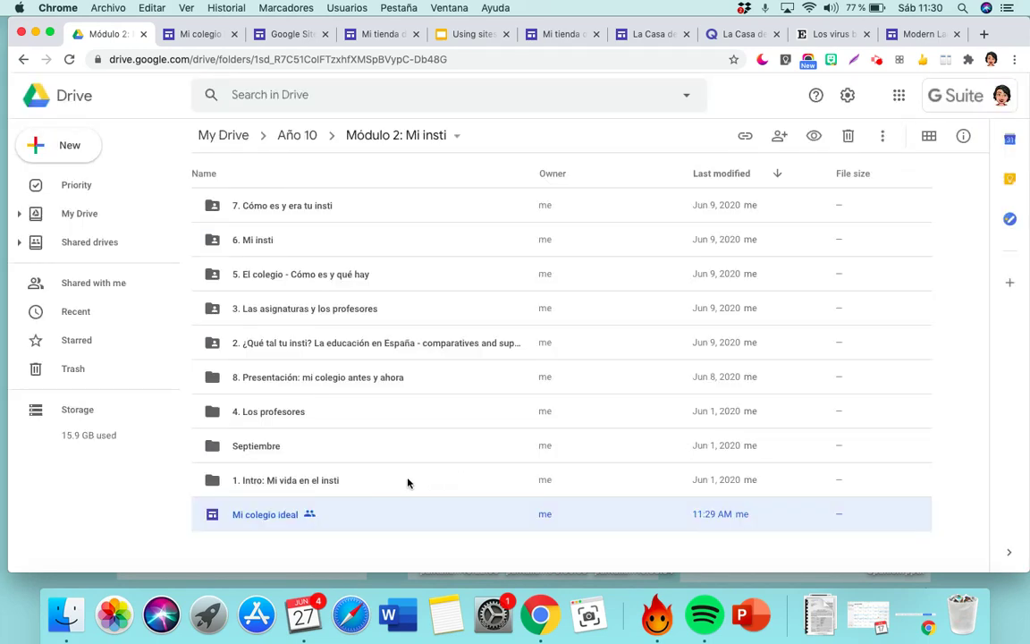
# - Share the "Mi colegio ideal" site with a person, adding their e-mail address as recipient and starting the notification message
pyautogui.rightClick(314, 517)
pyautogui.click(407, 245)
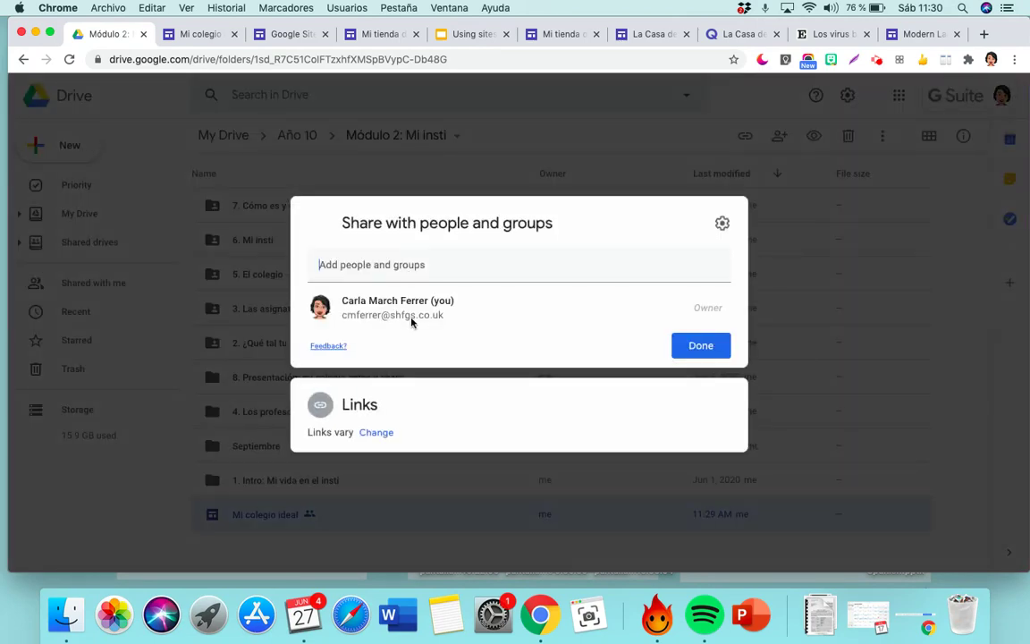
pyautogui.write('cmfe')
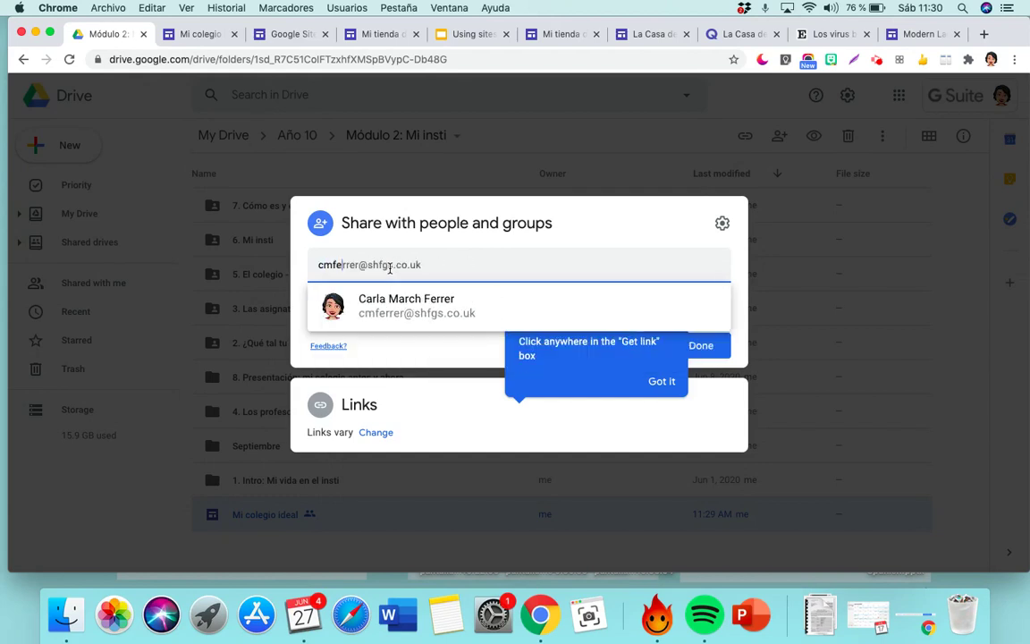
pyautogui.click(412, 311)
pyautogui.click(344, 325)
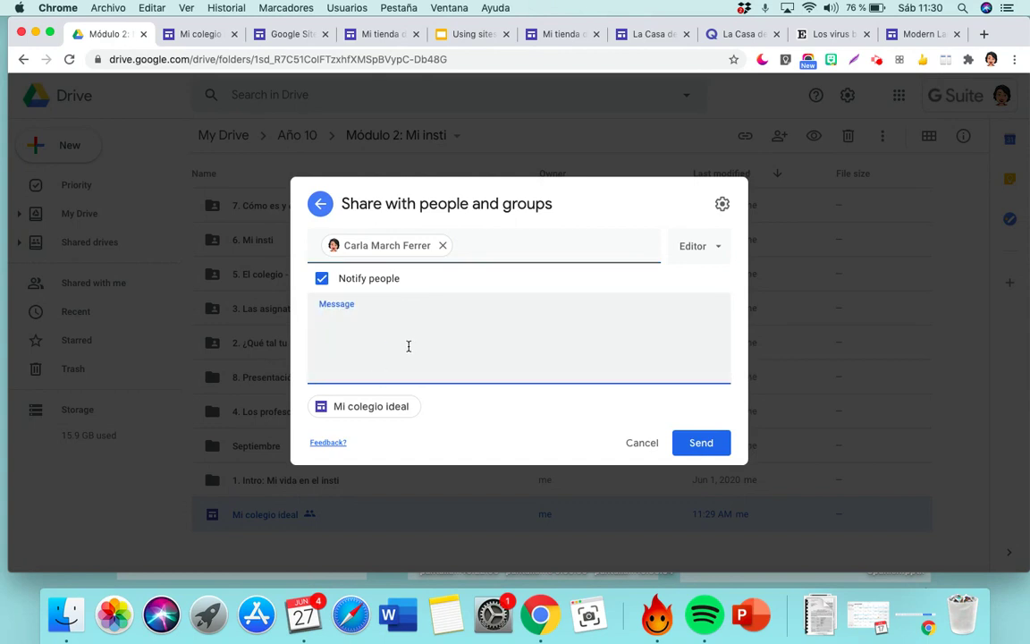